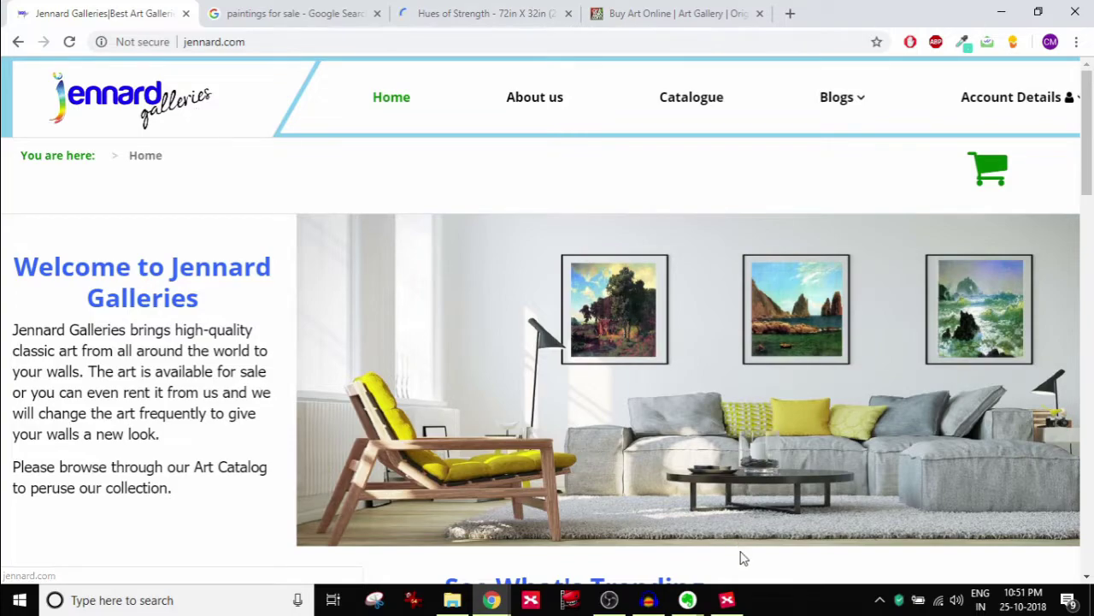
Switch to the XMind mind map, expand the Intro to the website topic to view its subtopics, and return to the browser.
key(alt+Tab)
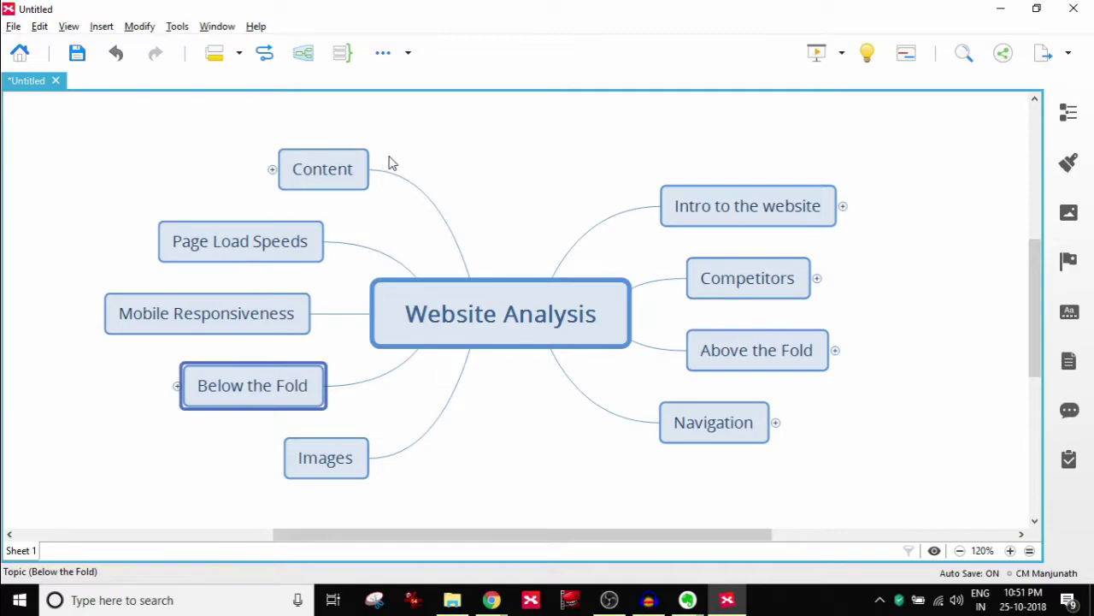
click(842, 207)
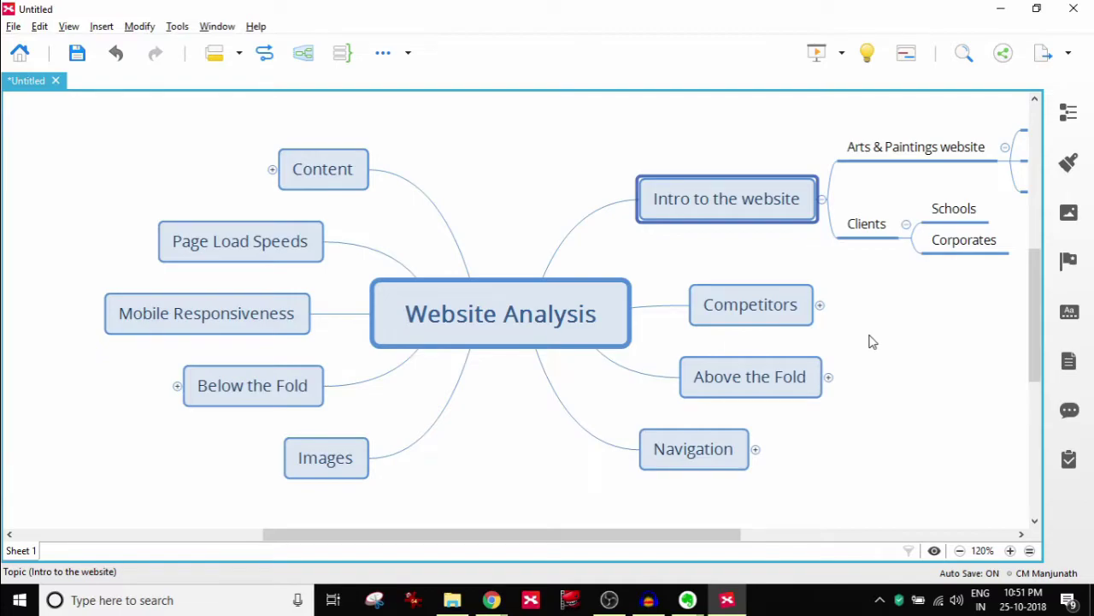
click(787, 538)
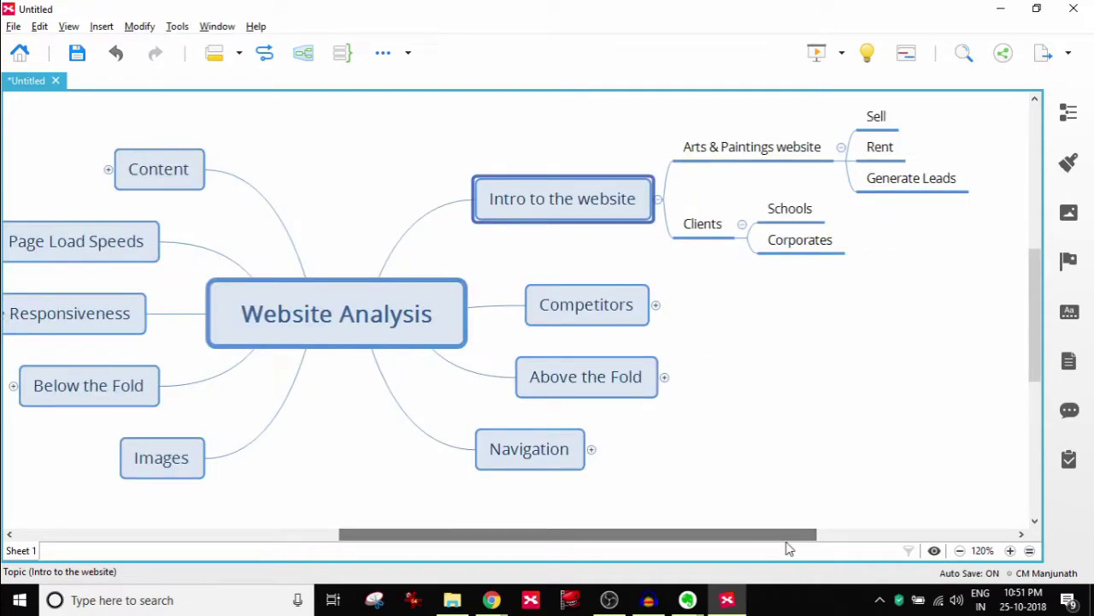
key(alt+Tab)
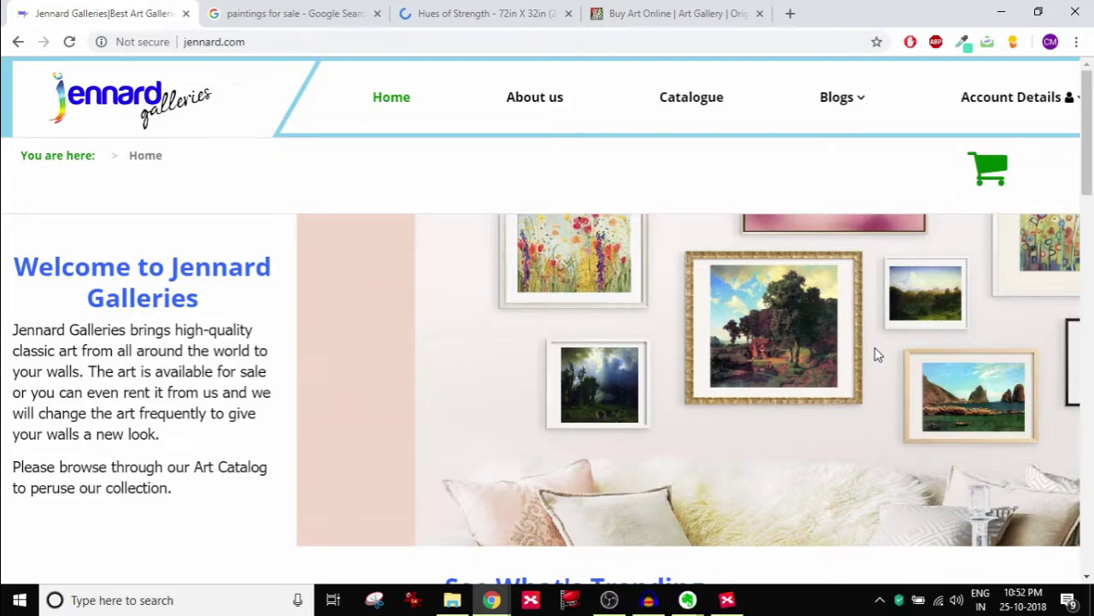
Return to the mind map, collapse the Intro to the website topic and expand the Competitors topic.
key(alt+Tab)
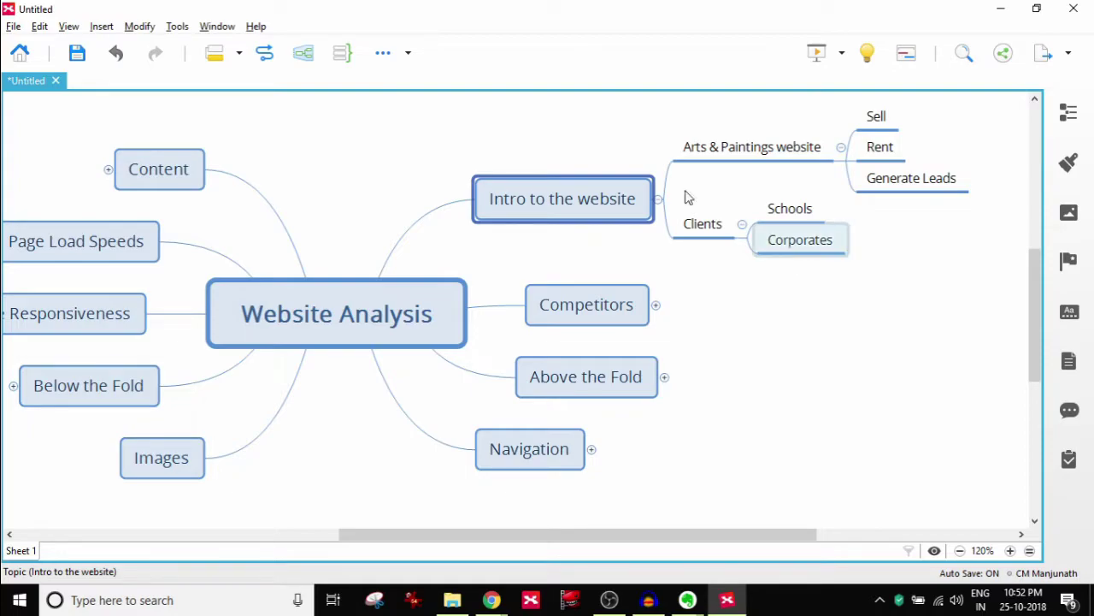
click(659, 201)
click(653, 280)
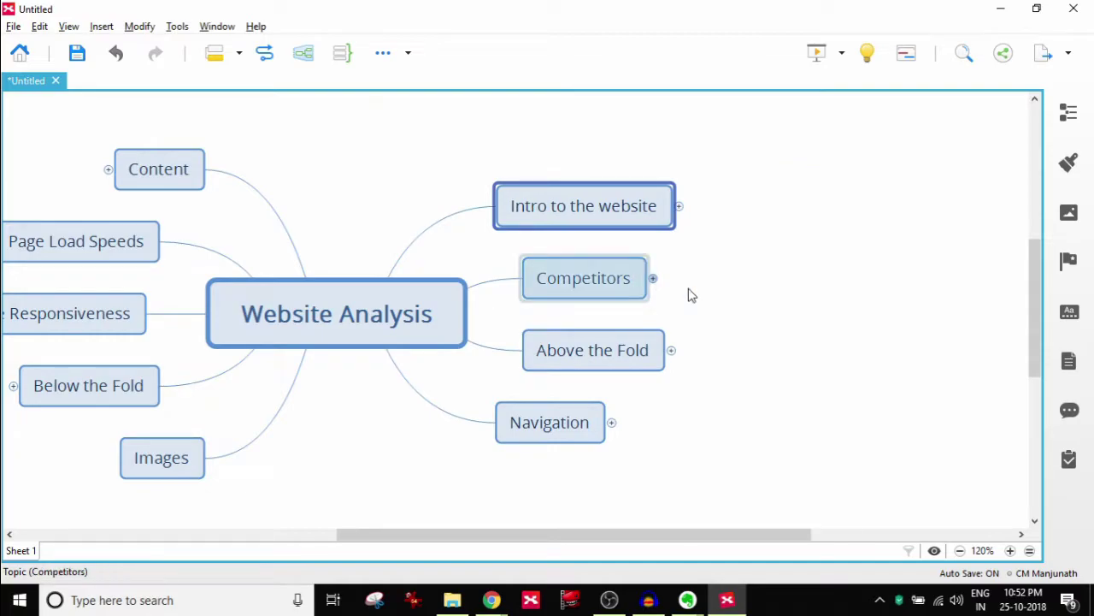
Switch to the browser and look over the competitor sites Fizdi and ArtZolo before returning to the Jennard Galleries homepage.
key(alt+Tab)
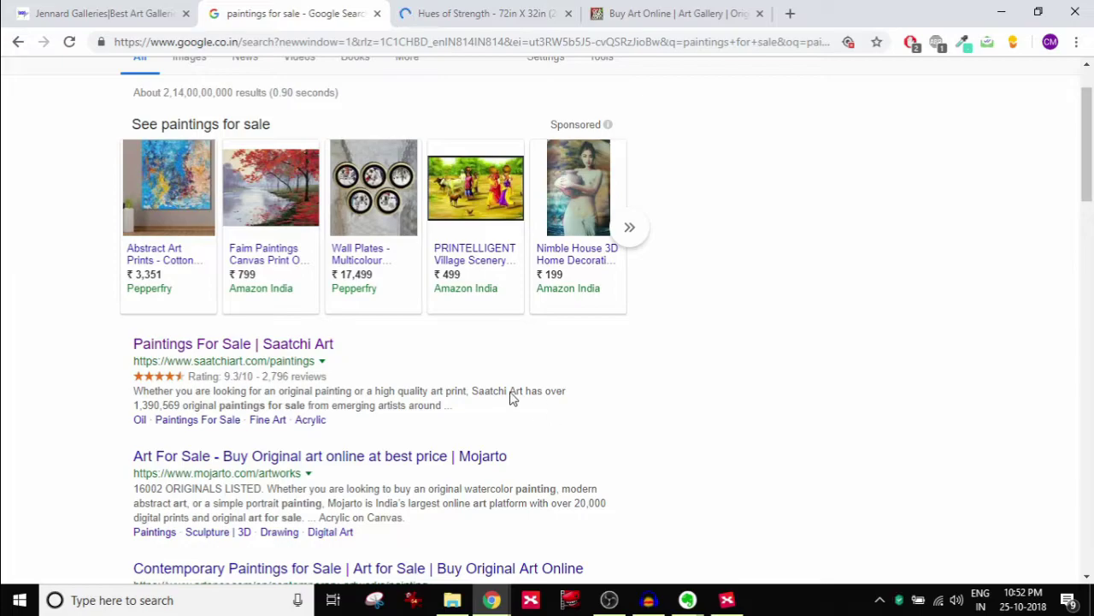
click(513, 11)
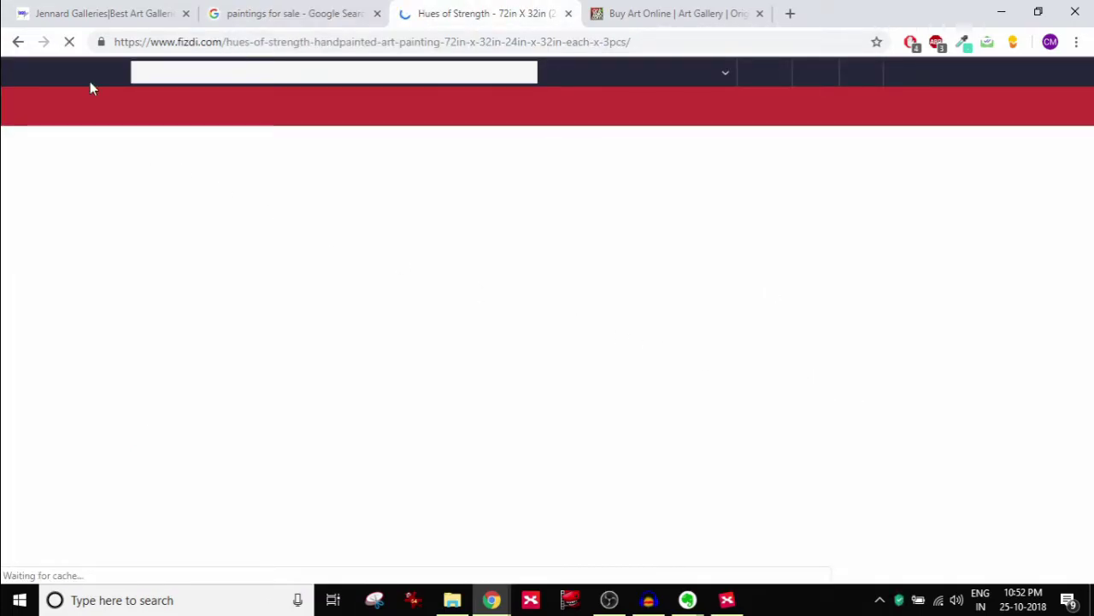
click(671, 16)
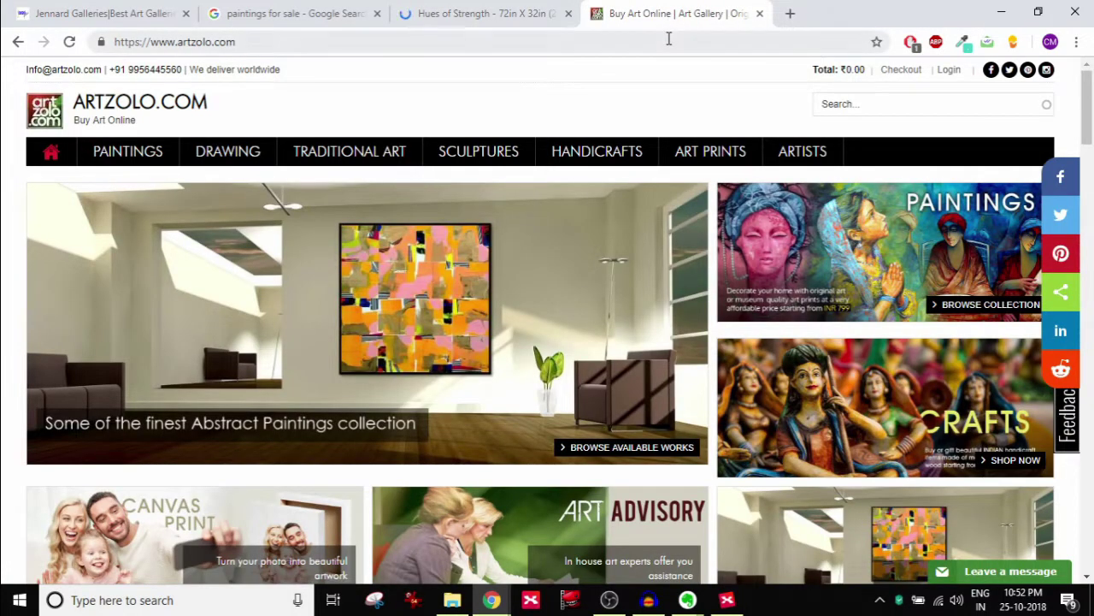
click(484, 10)
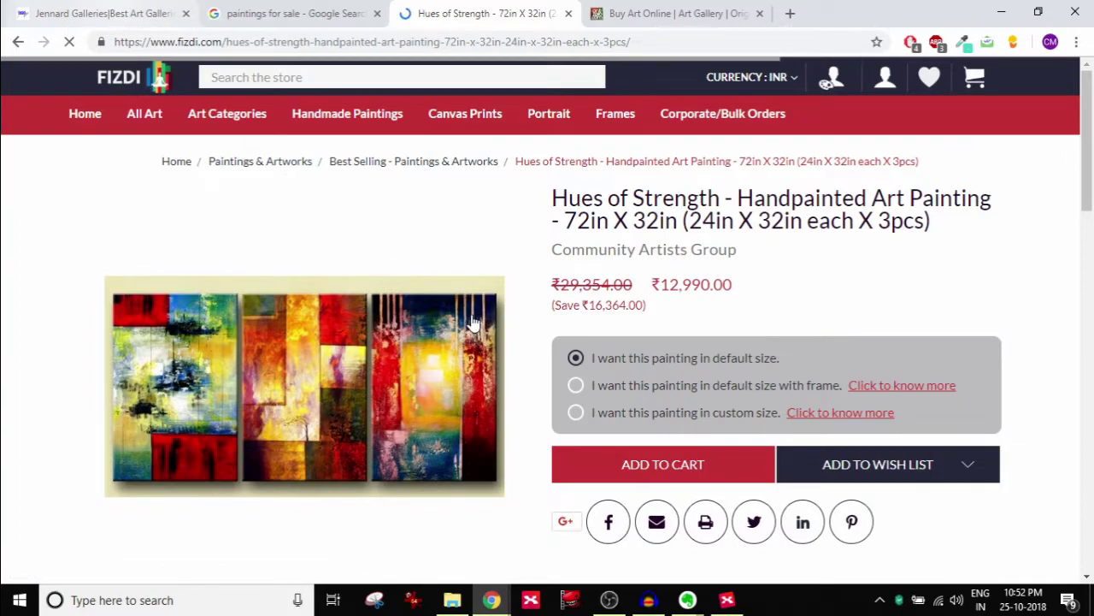
key(ctrl+1)
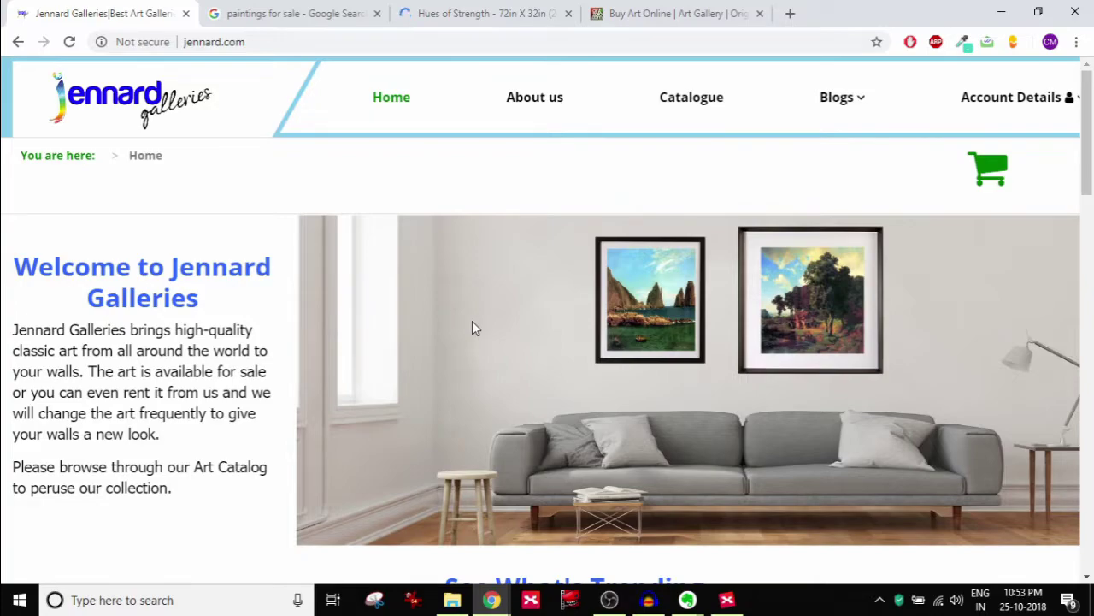
Review the Competitors subtopics in the mind map, collapse that topic and expand Above the Fold.
click(727, 599)
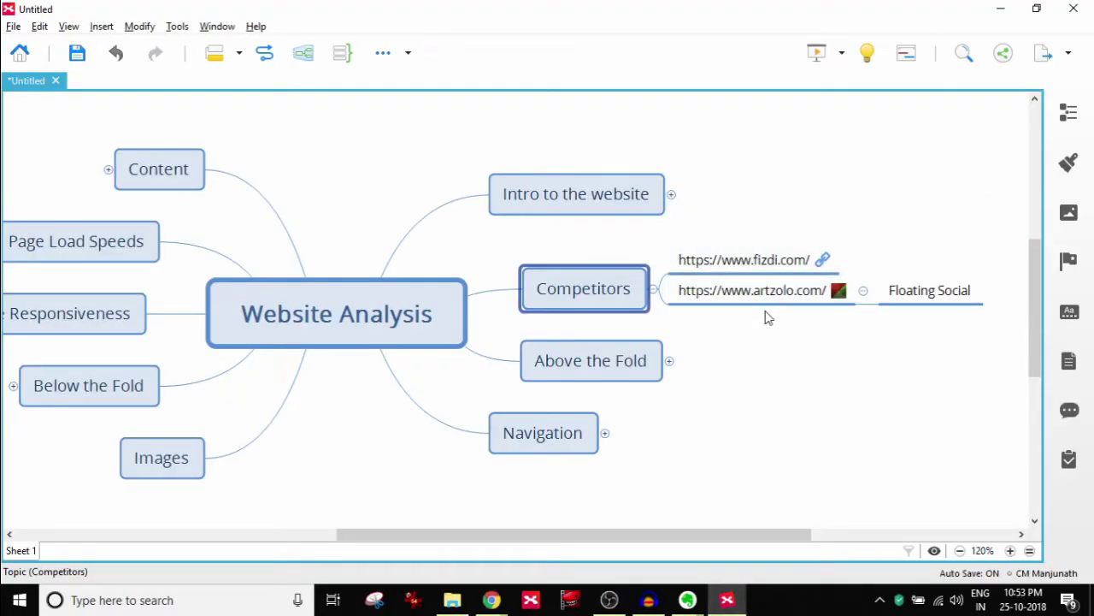
key(alt+Tab)
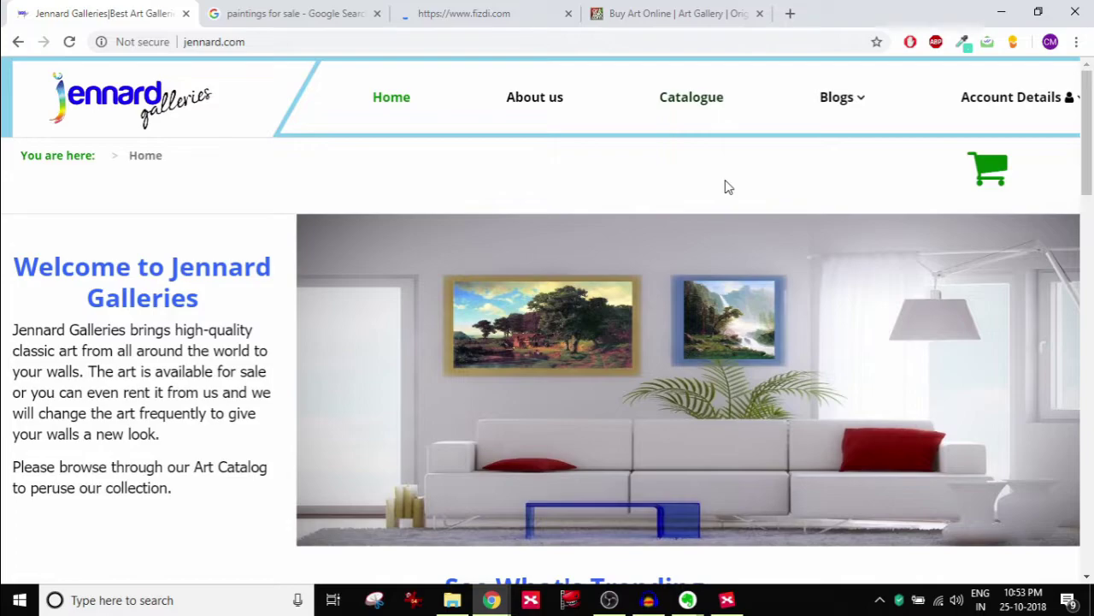
key(alt+Tab)
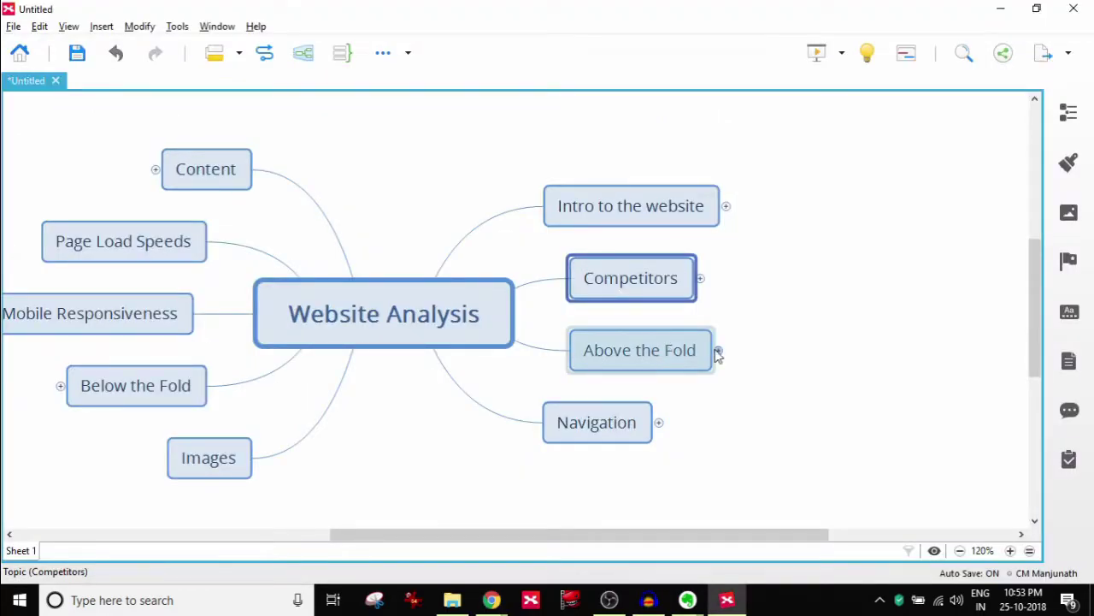
Switch to the browser and examine the Jennard Galleries homepage above the fold and its See What's Trending section.
key(alt+Tab)
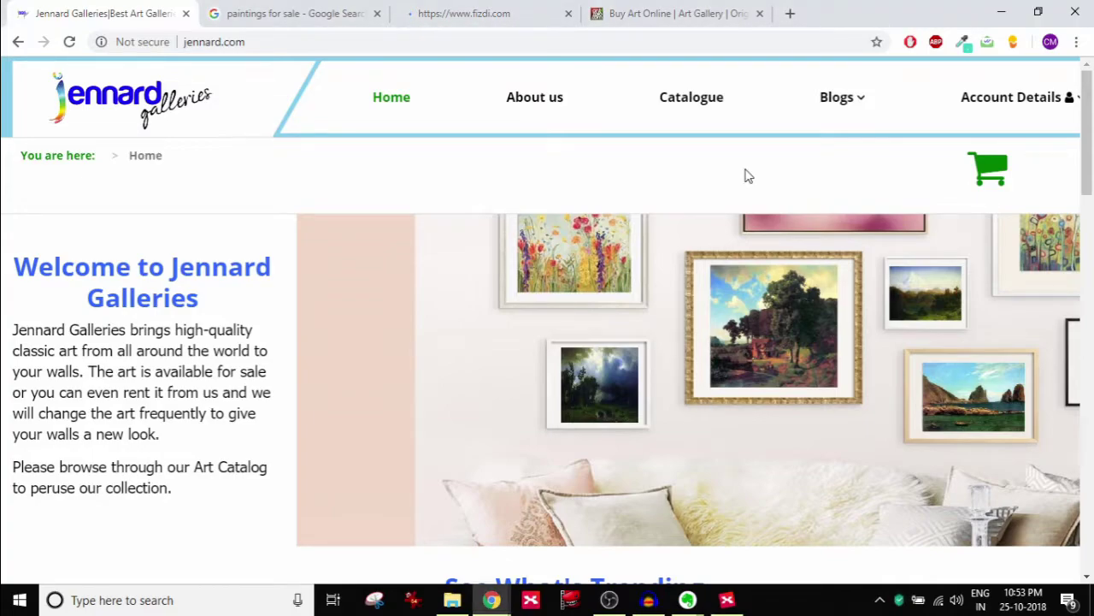
mouse_move(797, 72)
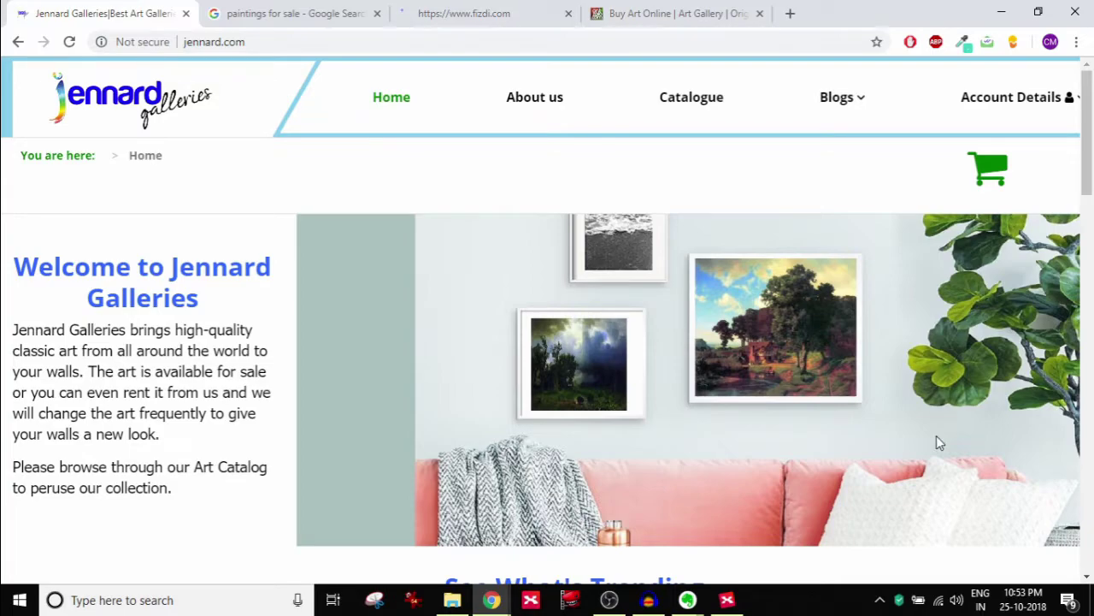
scroll(937, 442, down, 2)
scroll(938, 442, down, 3)
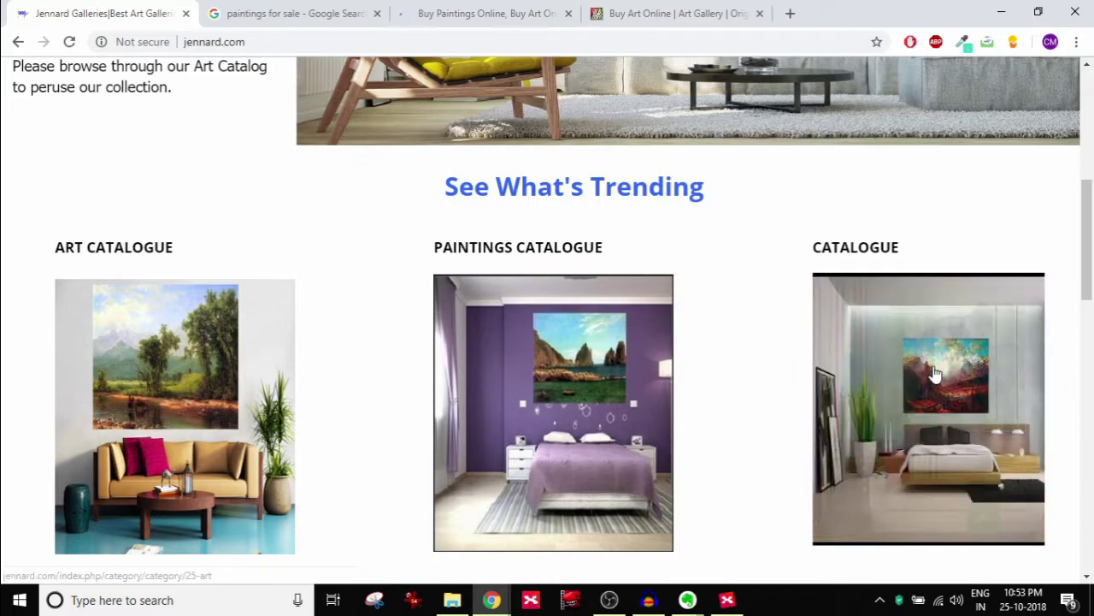
scroll(935, 373, up, 5)
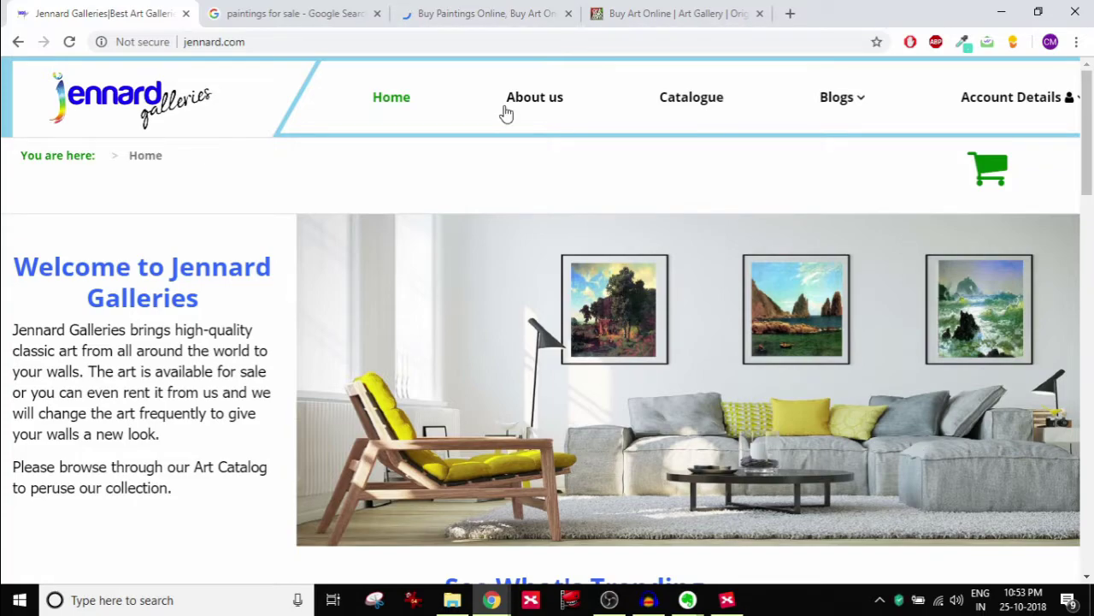
mouse_move(929, 139)
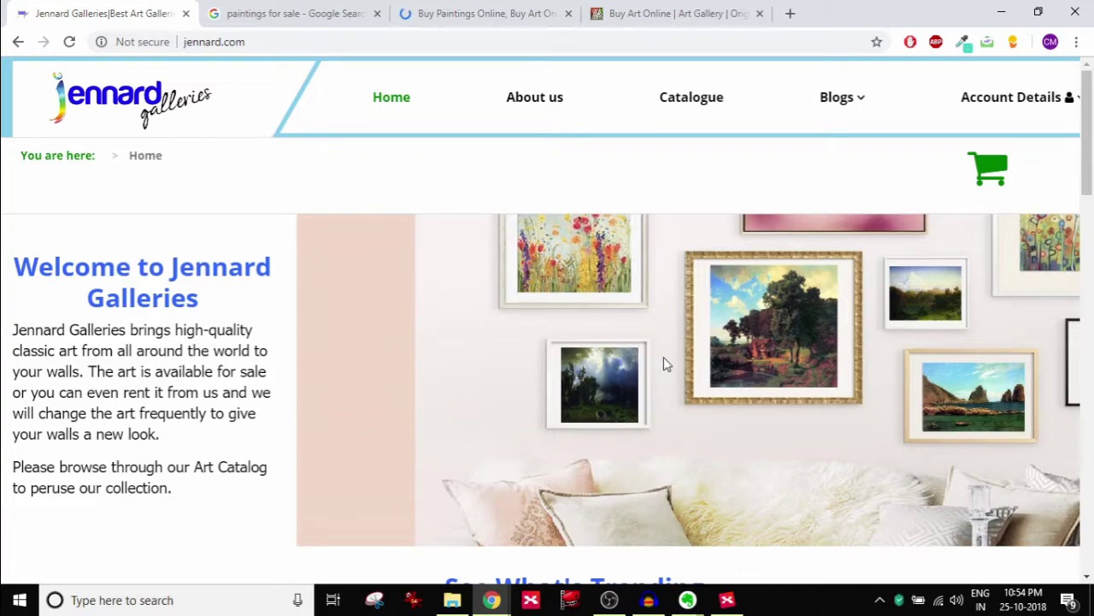
Review the Above the Fold subtopics in the mind map and compare the ArtZolo homepage with the Jennard Galleries homepage.
key(alt+Tab)
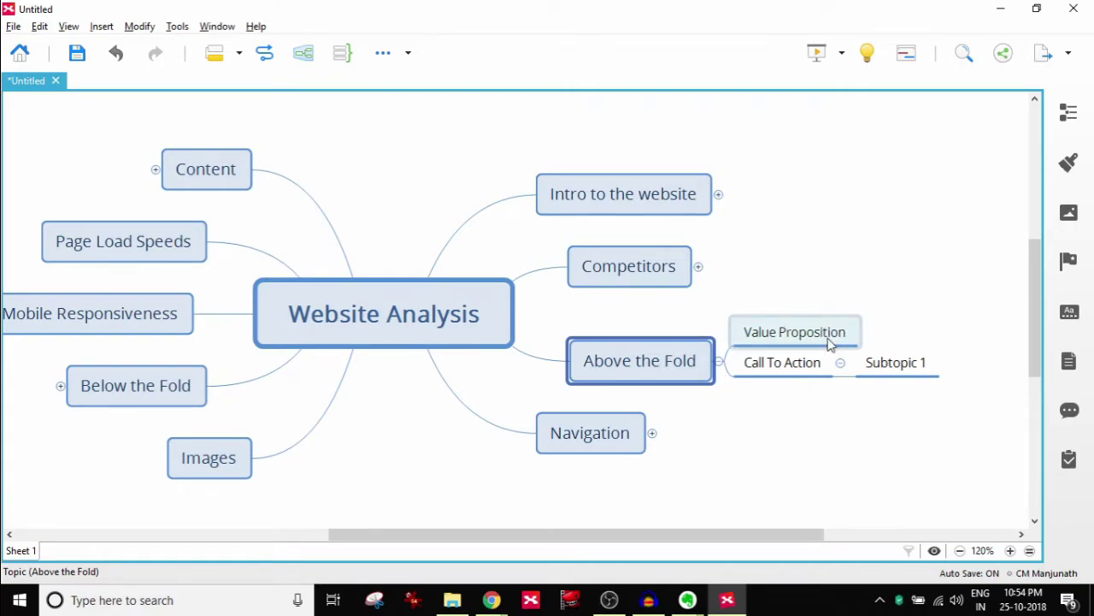
key(alt+Tab)
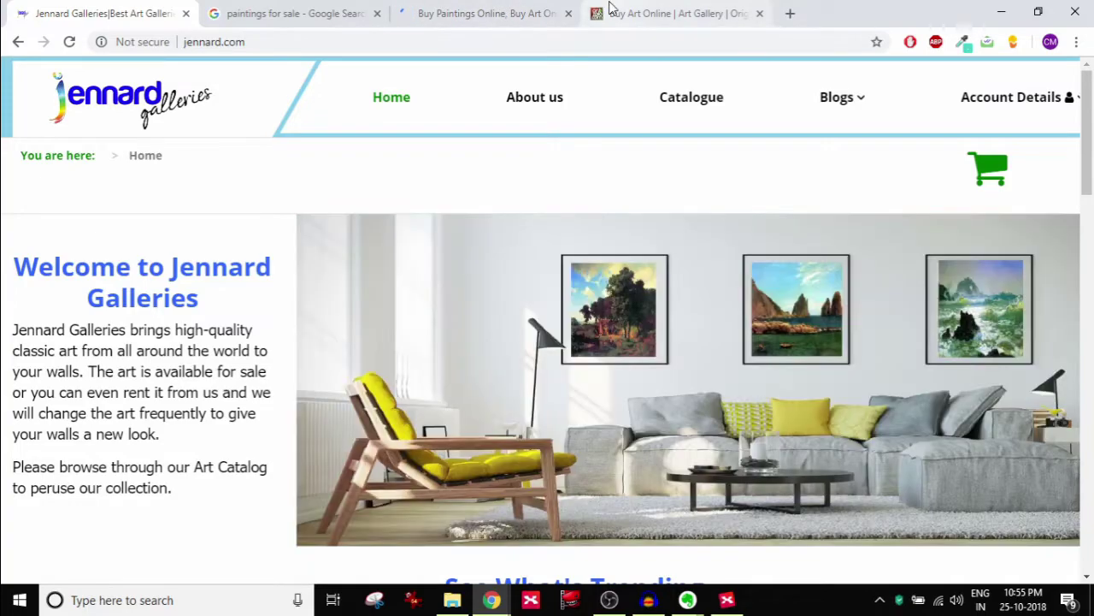
click(609, 9)
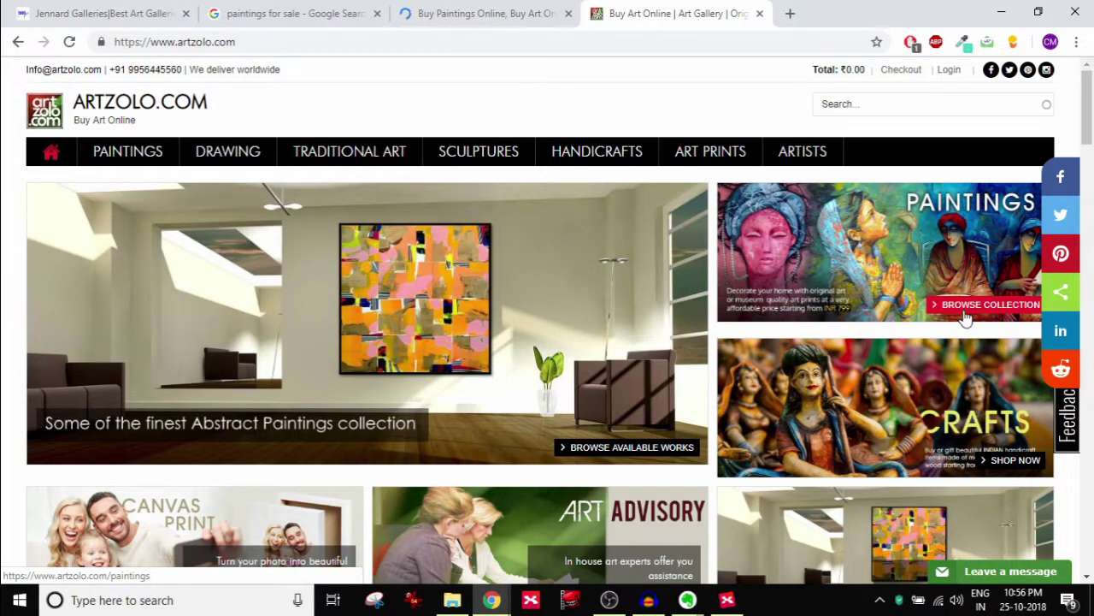
click(100, 14)
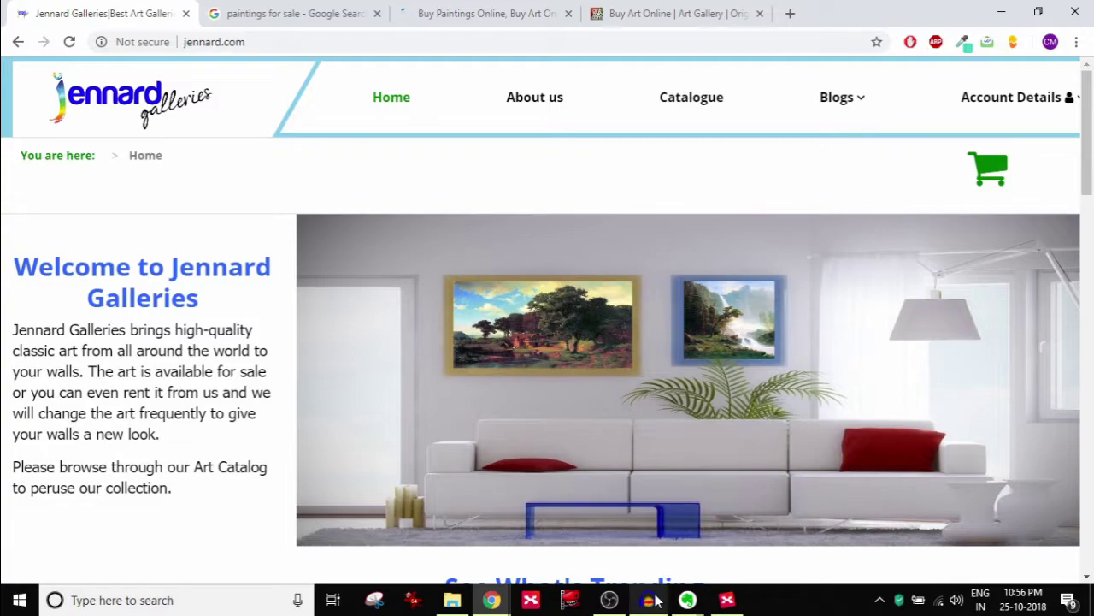
Switch to the mind map, collapse the Above the Fold topic and expand the Navigation topic.
click(727, 599)
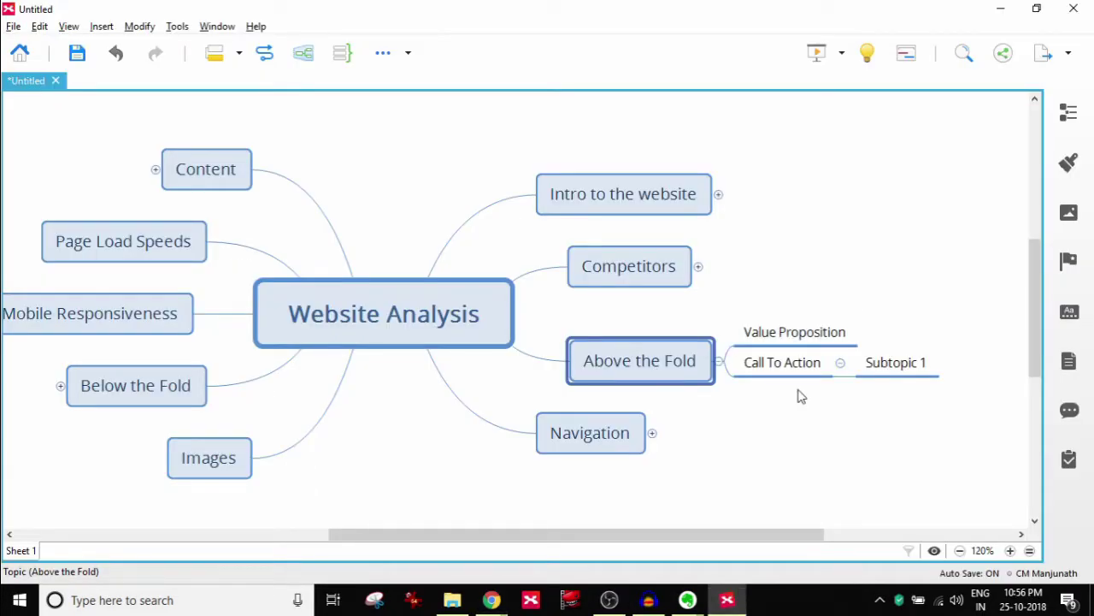
click(720, 363)
click(658, 426)
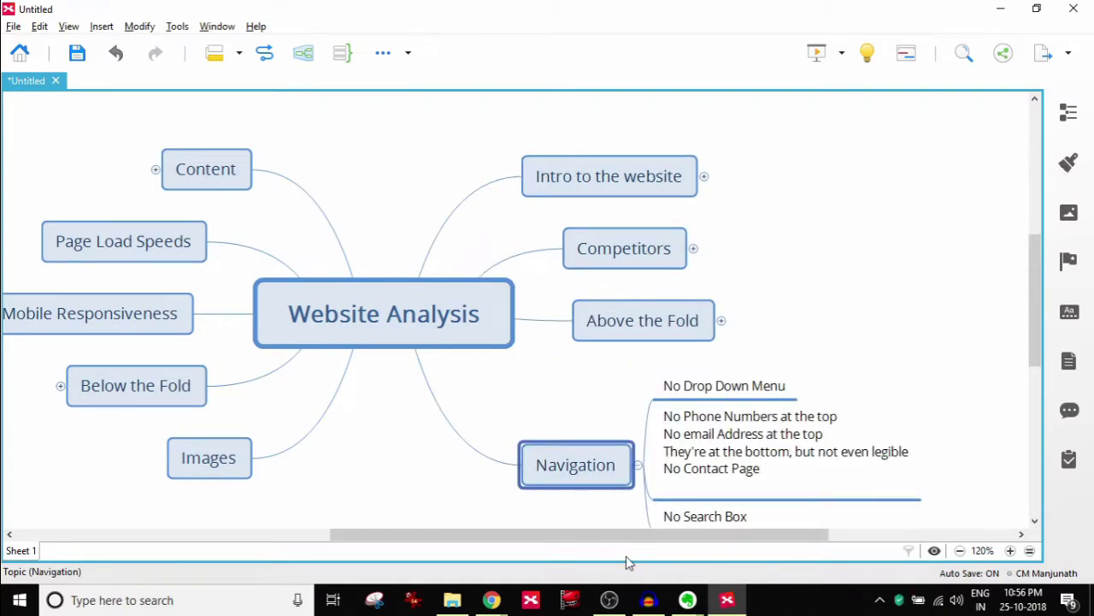
Switch to the browser and examine the header navigation, account details and cart on the Jennard Galleries homepage.
mouse_move(491, 599)
click(317, 537)
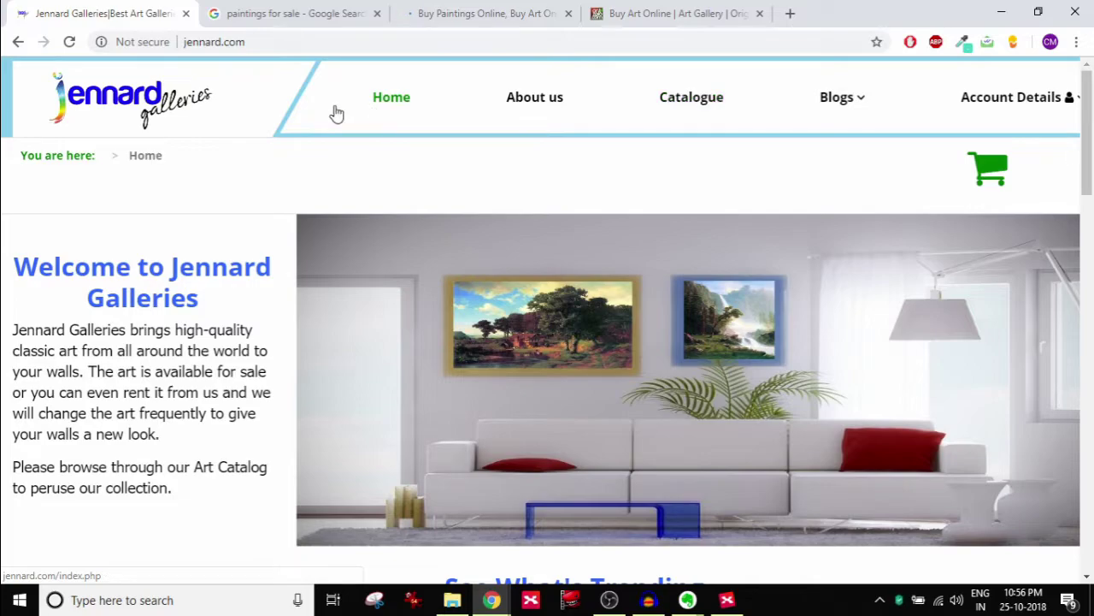
mouse_move(1041, 107)
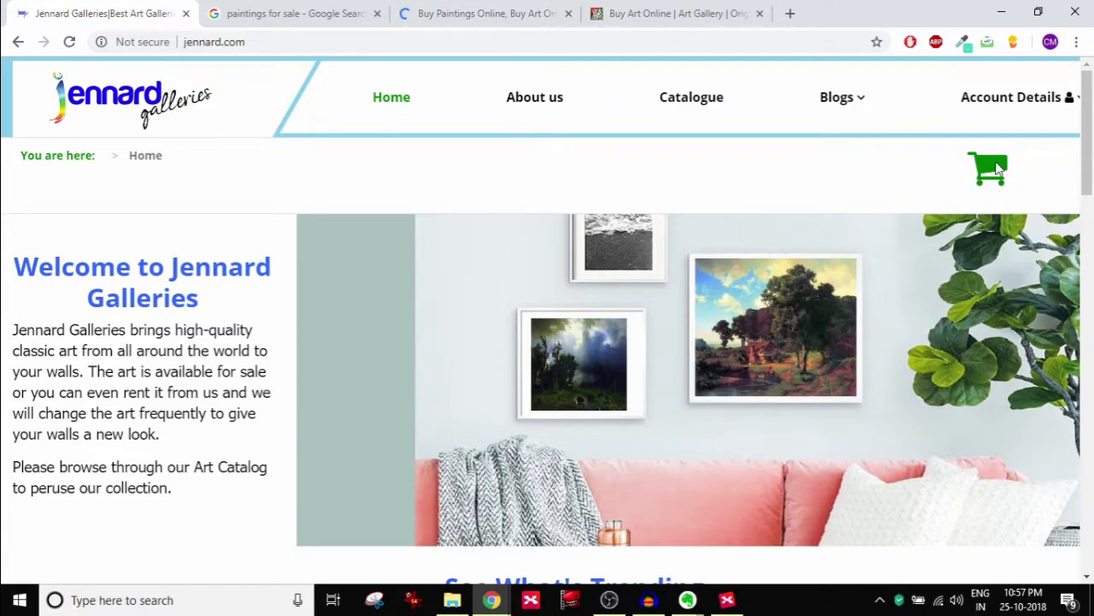
mouse_move(950, 115)
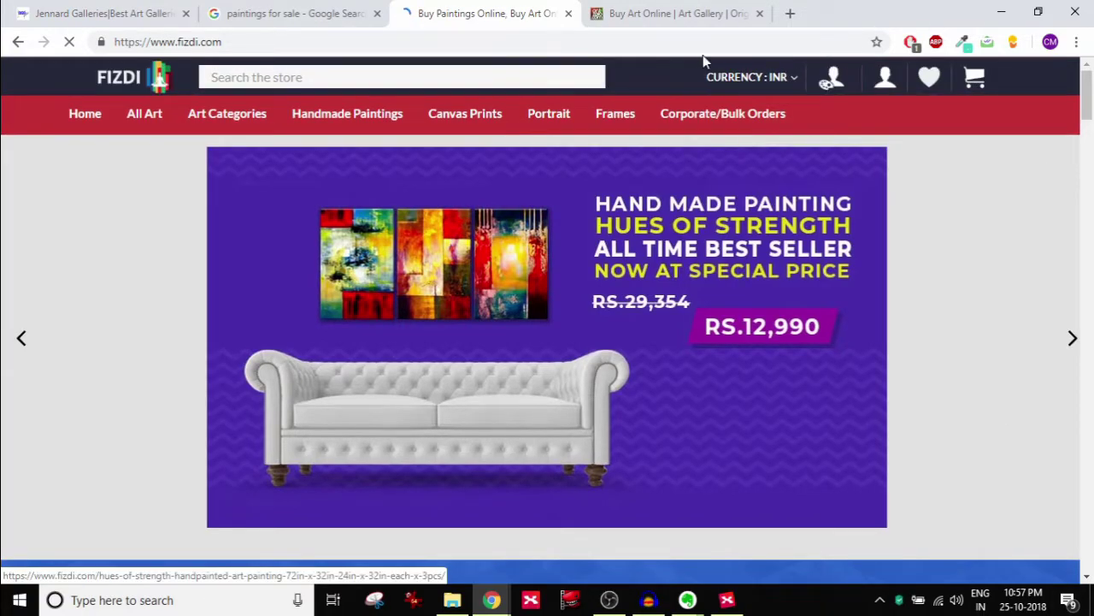
Inspect the Paintings navigation on ArtZolo and the Art Categories navigation on Fizdi for comparison.
click(690, 7)
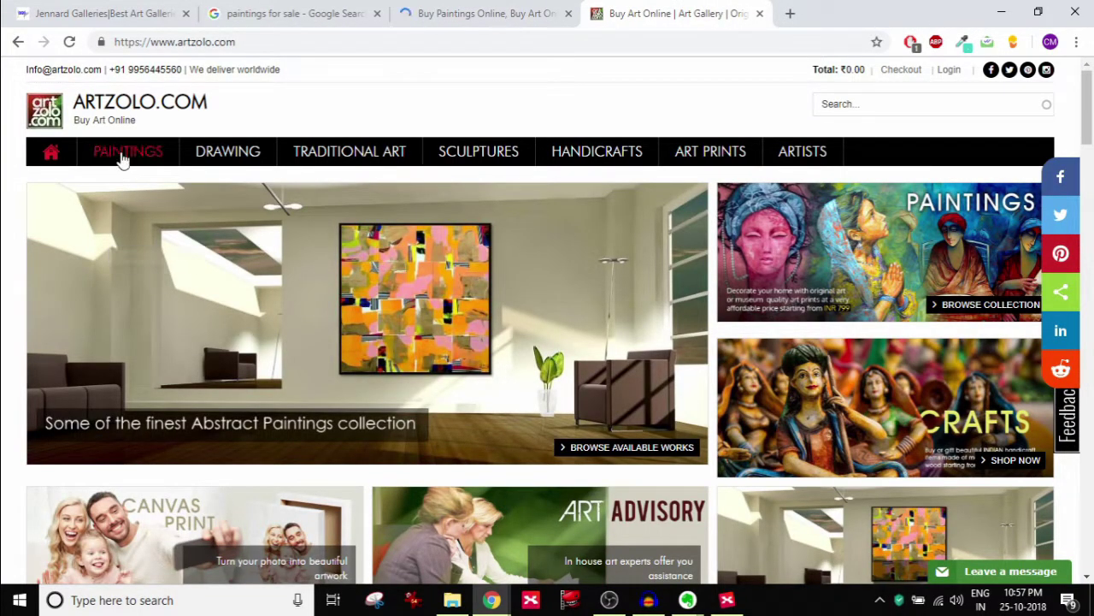
mouse_move(125, 153)
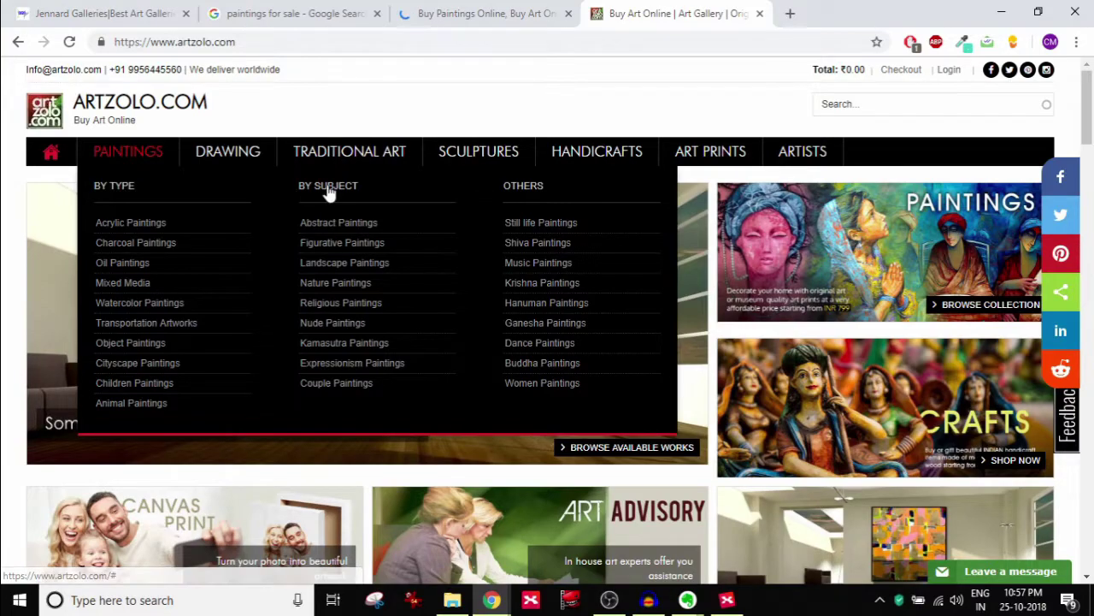
click(416, 10)
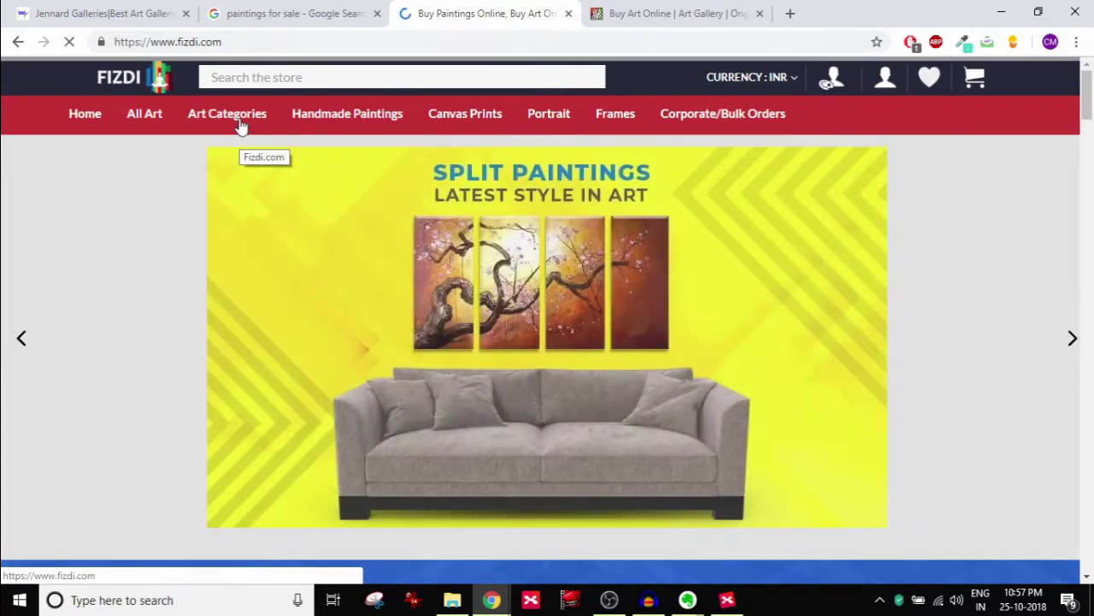
click(240, 118)
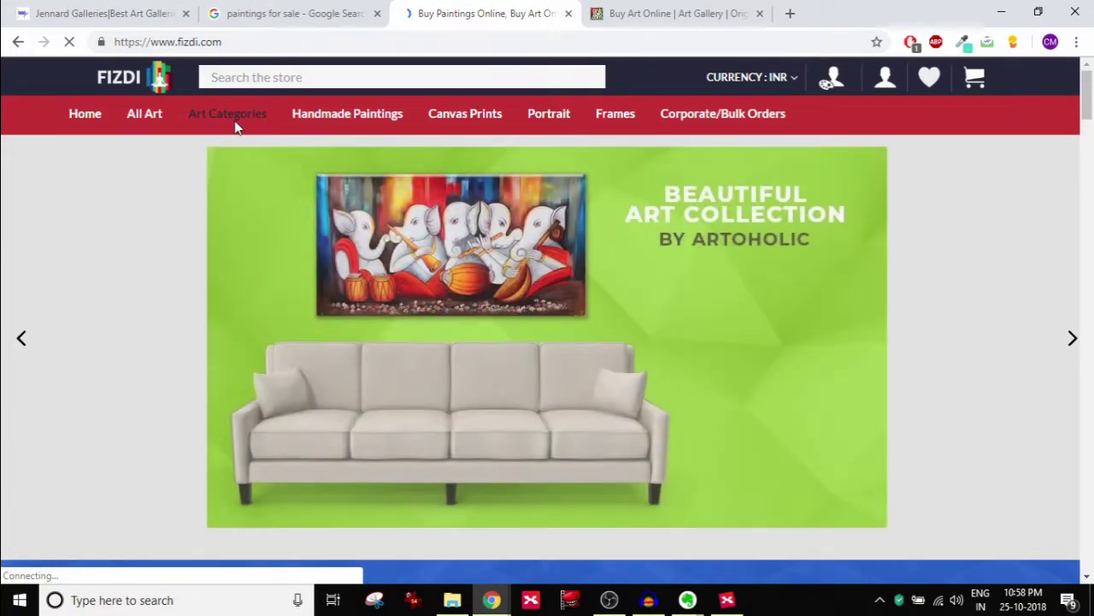
mouse_move(238, 116)
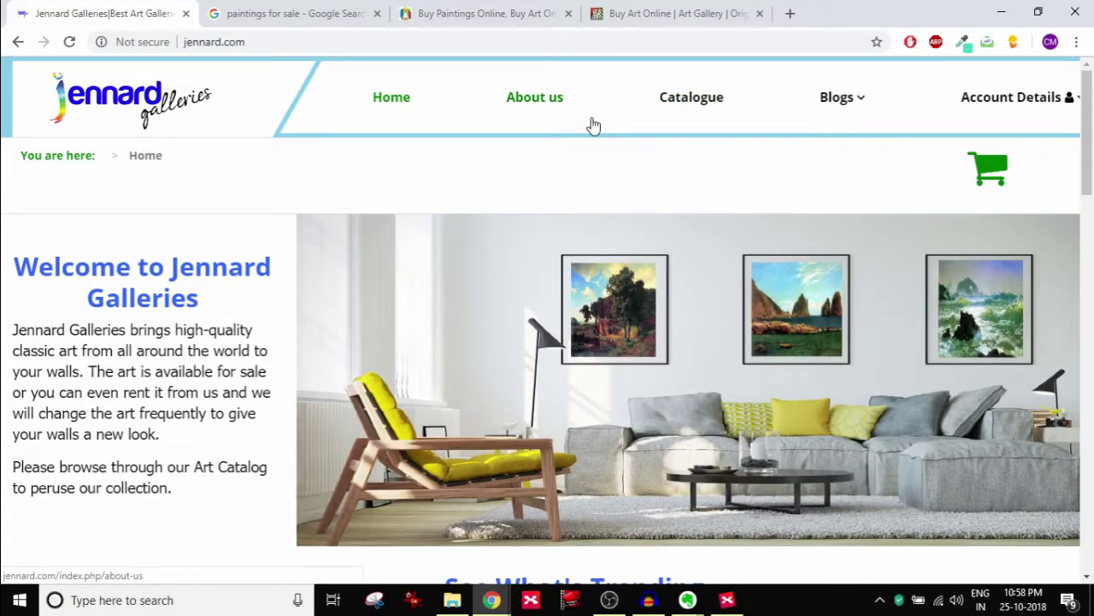
Check the Navigation subtopics in the mind map and return to the Jennard Galleries homepage in the browser.
click(732, 605)
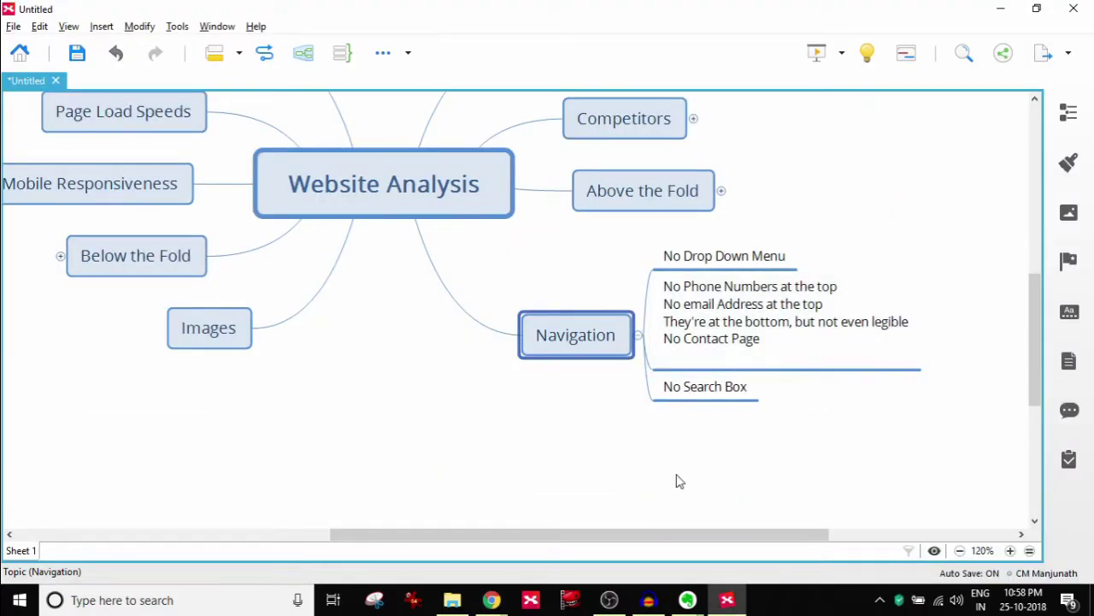
click(492, 601)
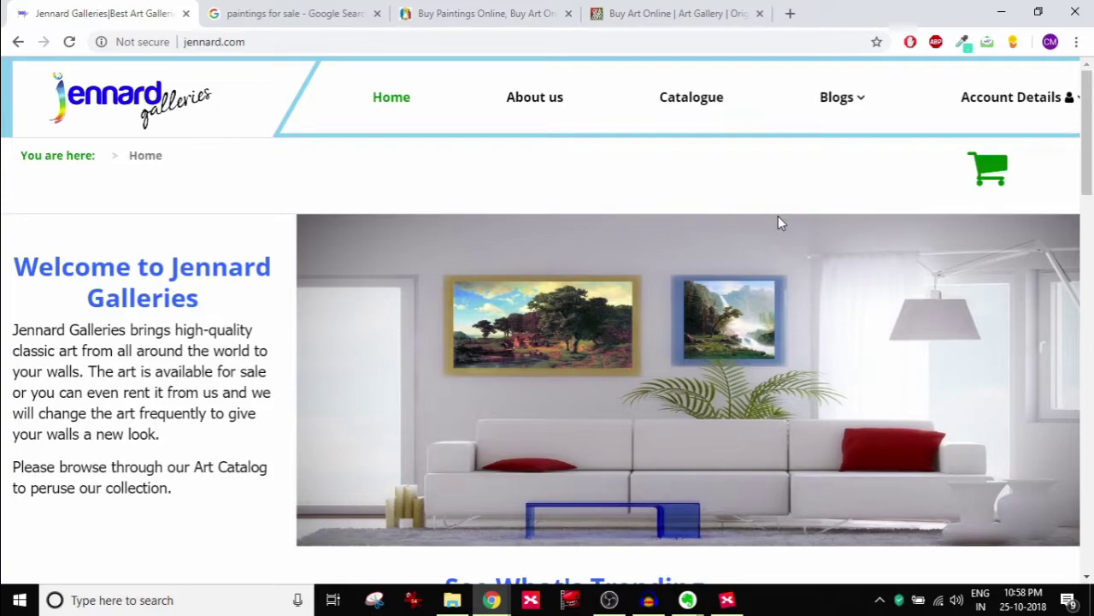
Compare the contact details in ArtZolo's header with those in the header and footer of the Jennard Galleries homepage.
mouse_move(809, 81)
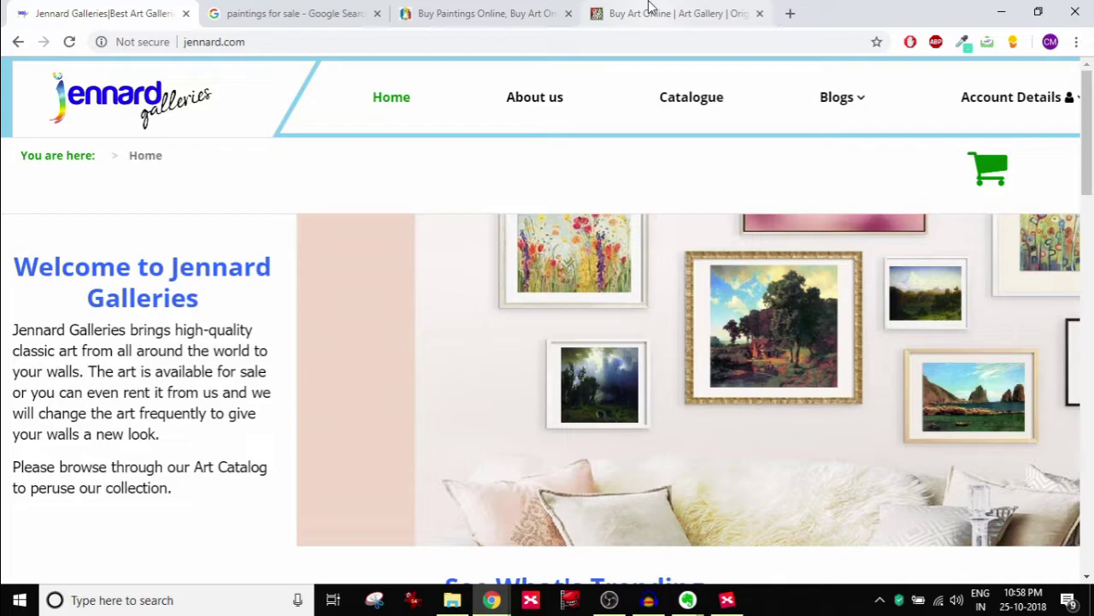
click(650, 10)
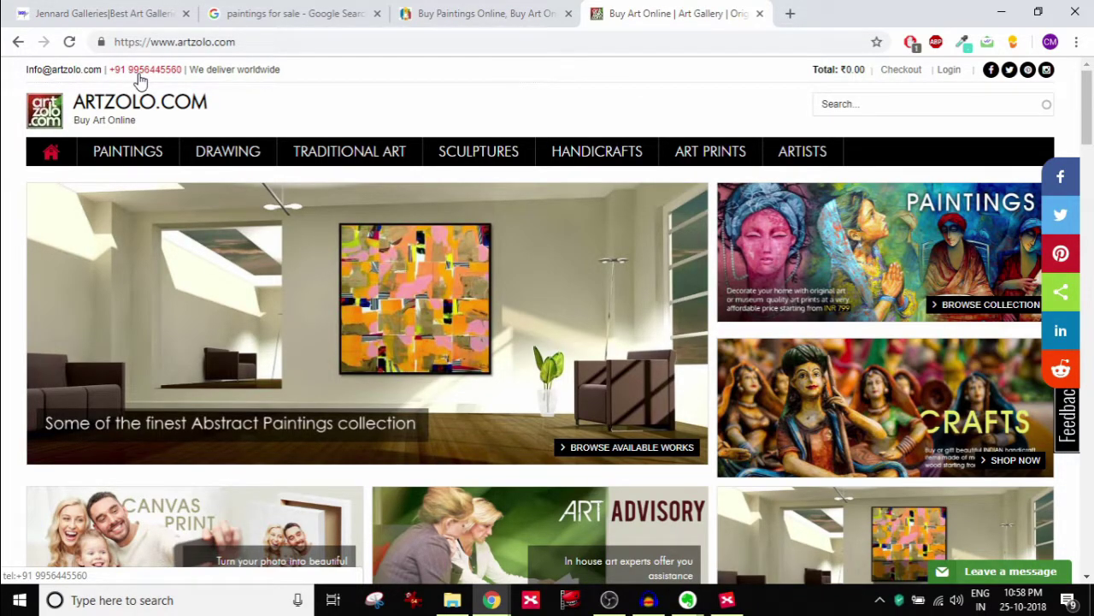
click(119, 12)
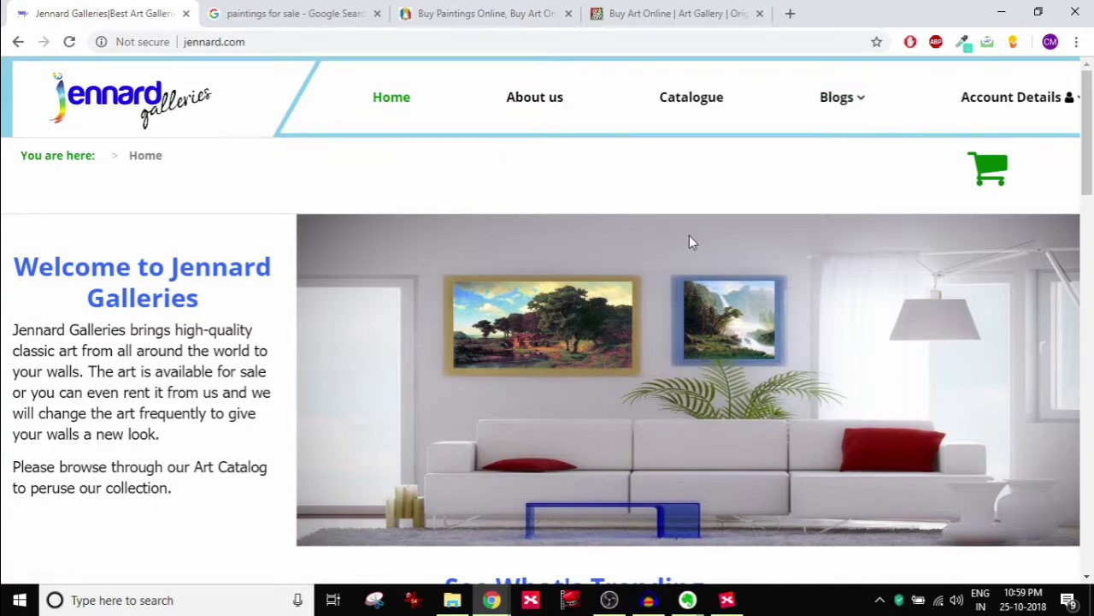
mouse_move(880, 95)
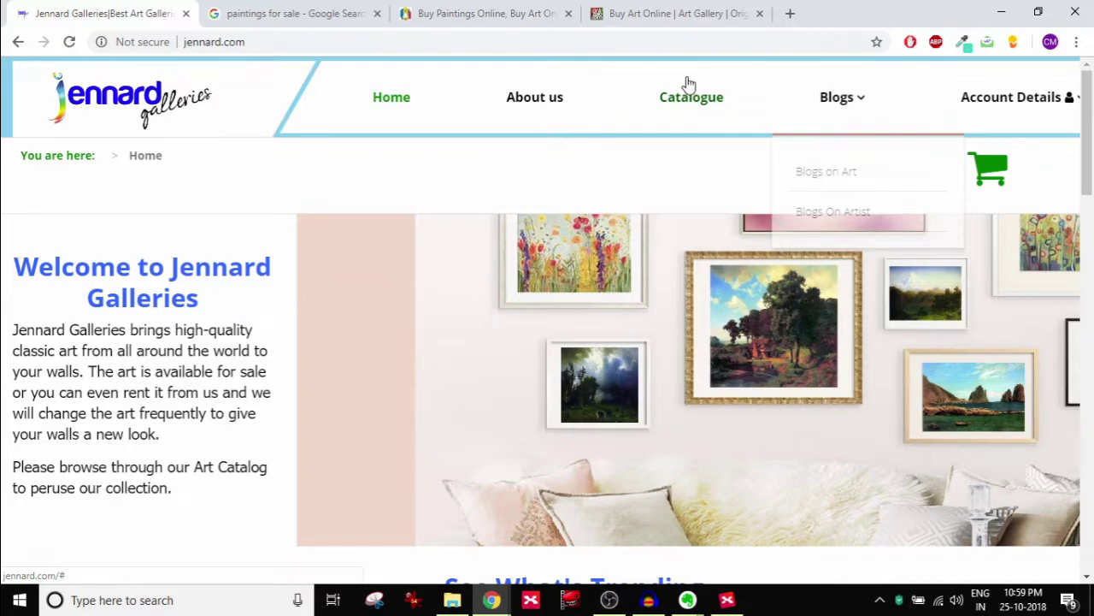
scroll(612, 230, down, 5)
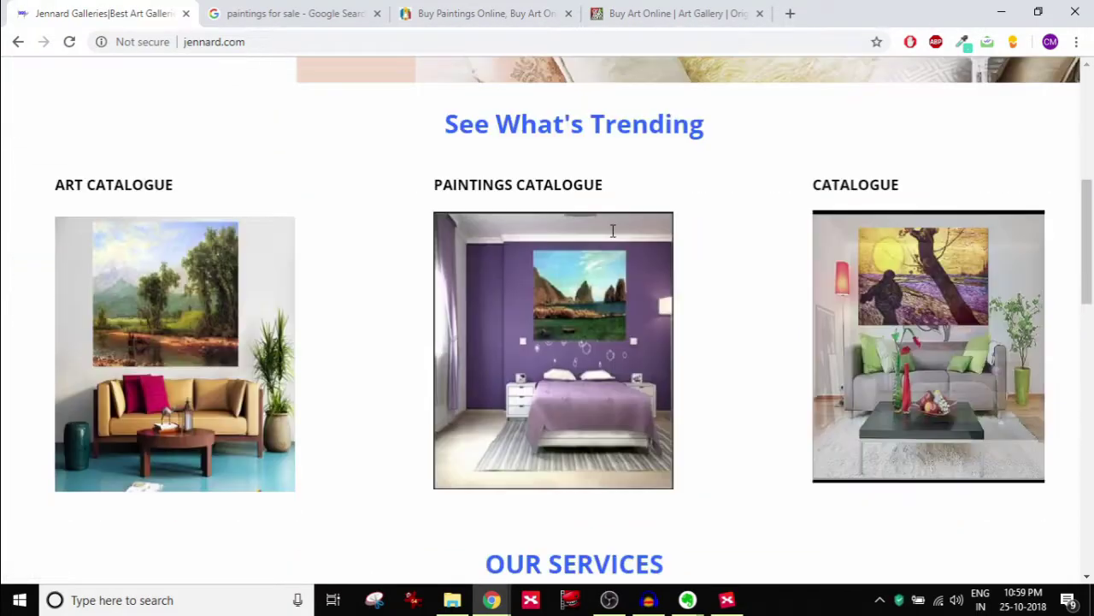
scroll(612, 230, down, 10)
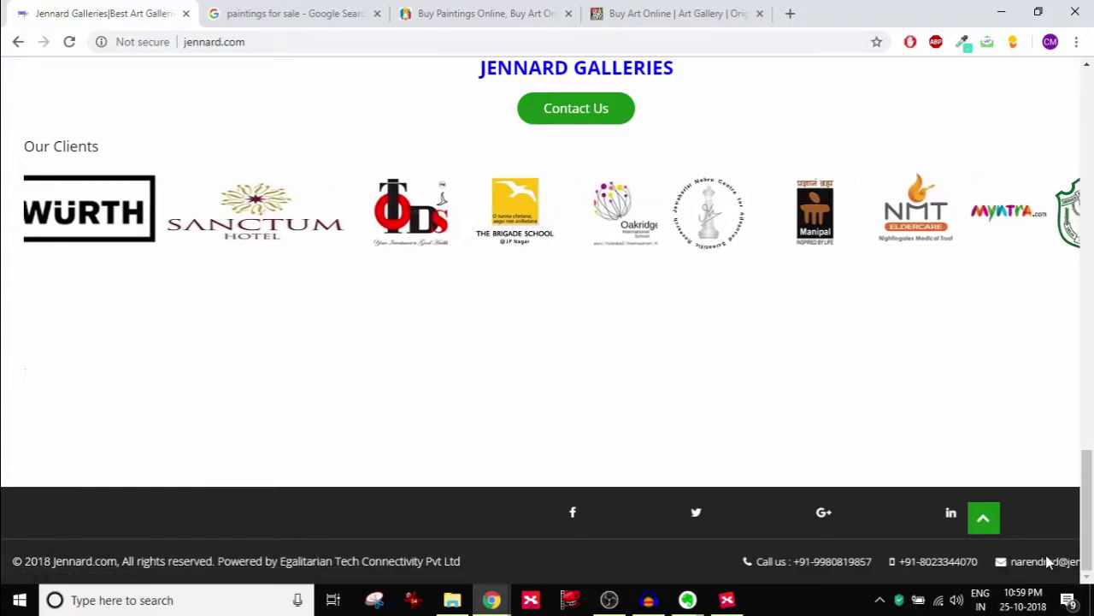
scroll(1034, 404, up, 10)
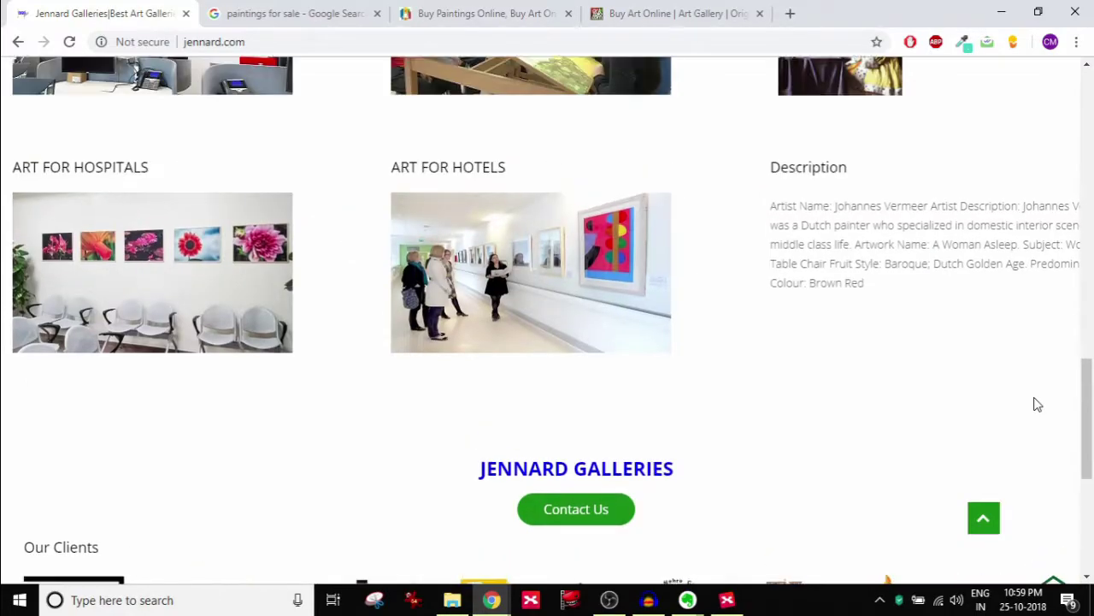
scroll(1041, 406, up, 3)
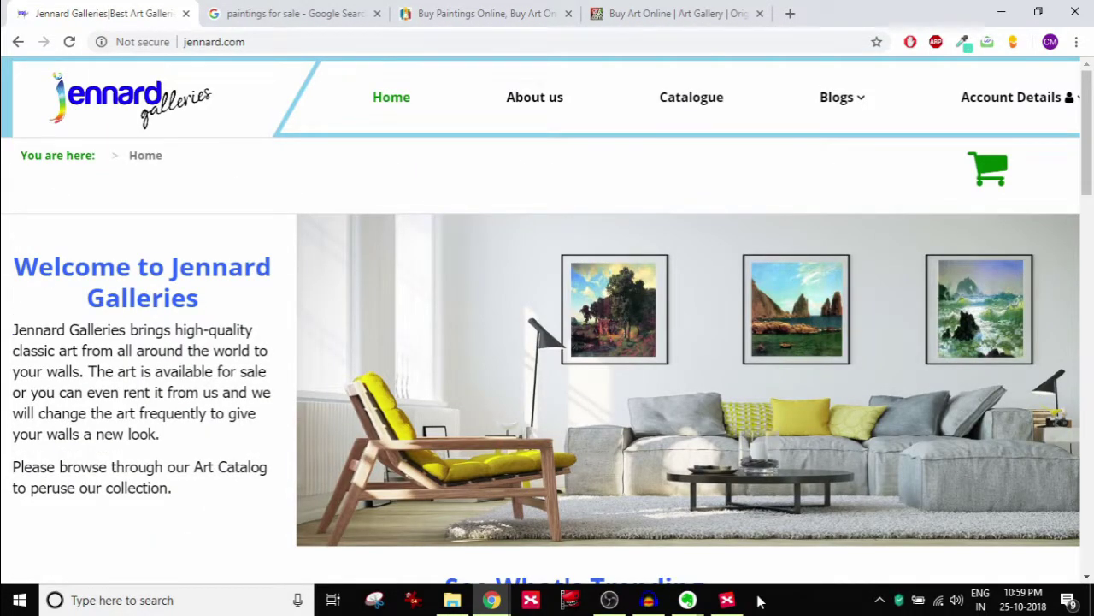
Switch to the mind map, select the No Search Box subtopic under Navigation, and return to Jennard Galleries in the browser.
click(727, 599)
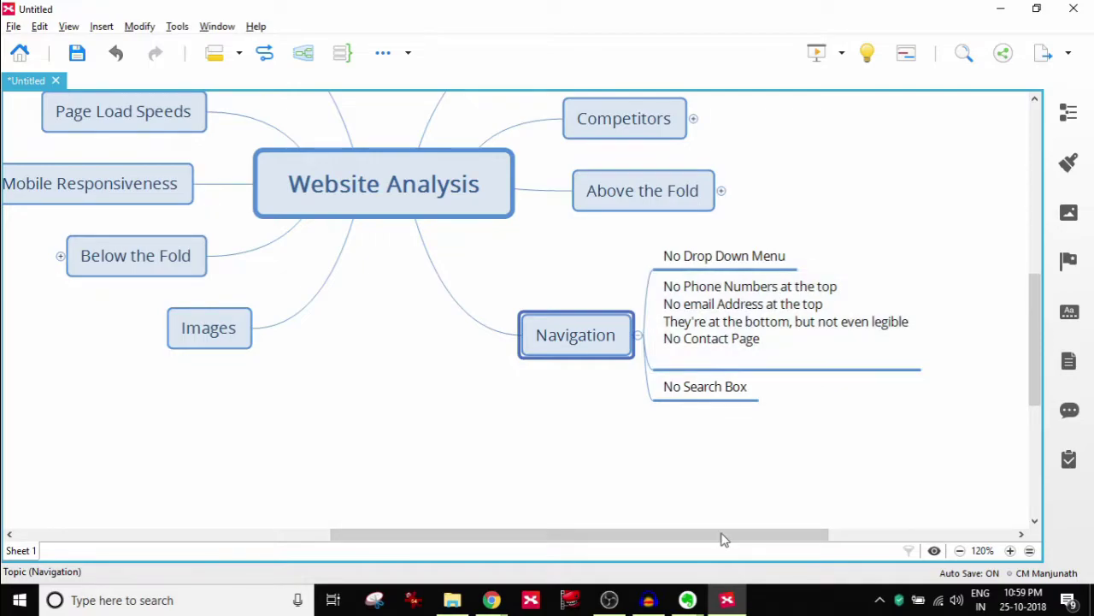
click(728, 391)
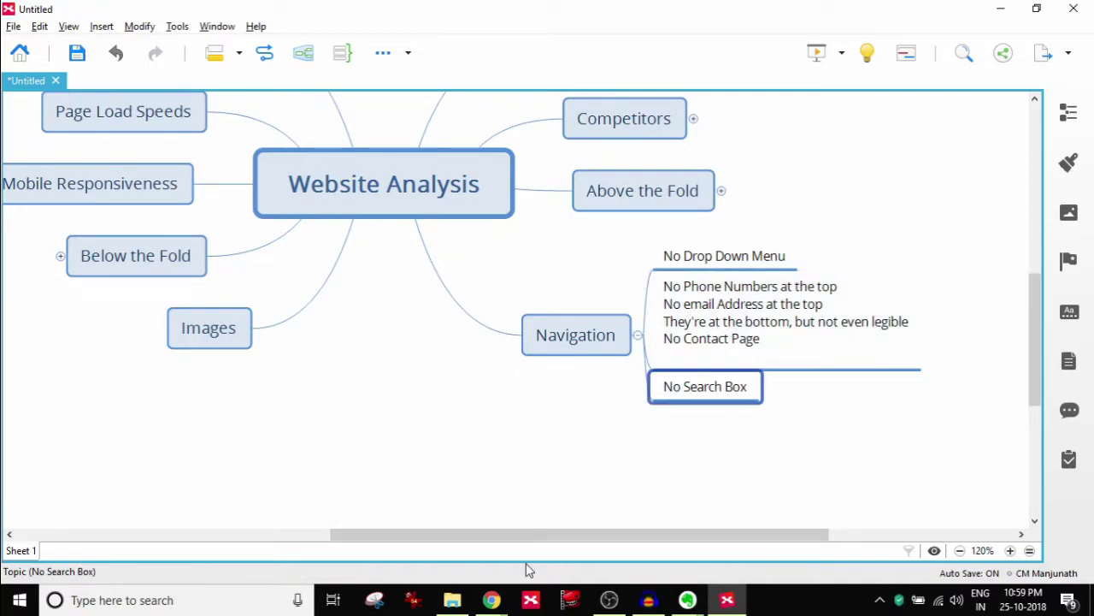
mouse_move(492, 599)
click(344, 523)
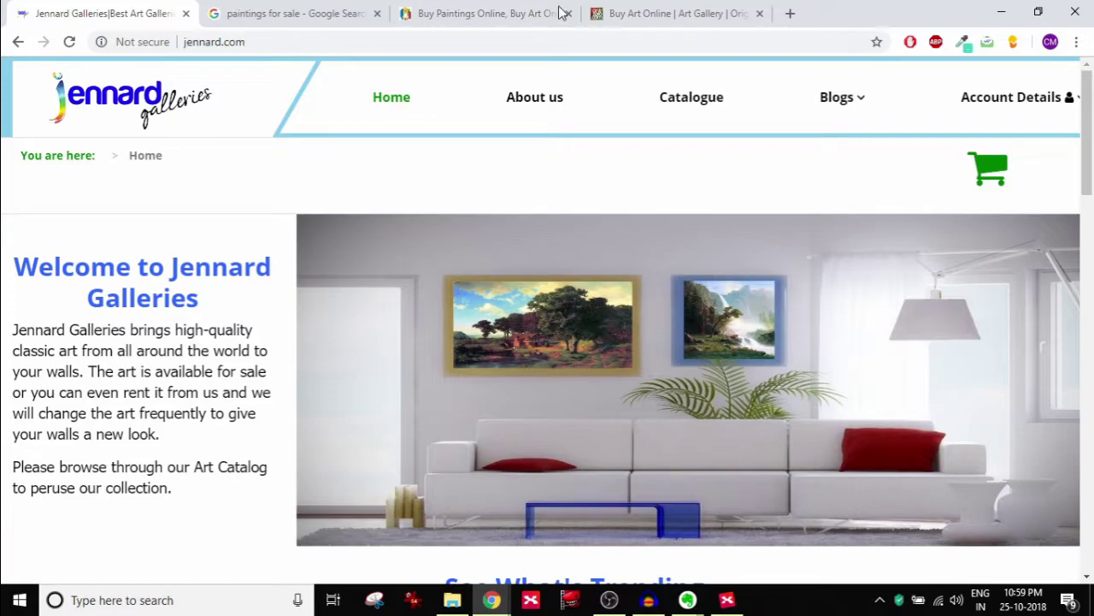
Examine the store search bar on Fizdi while going through its homepage sections.
click(462, 19)
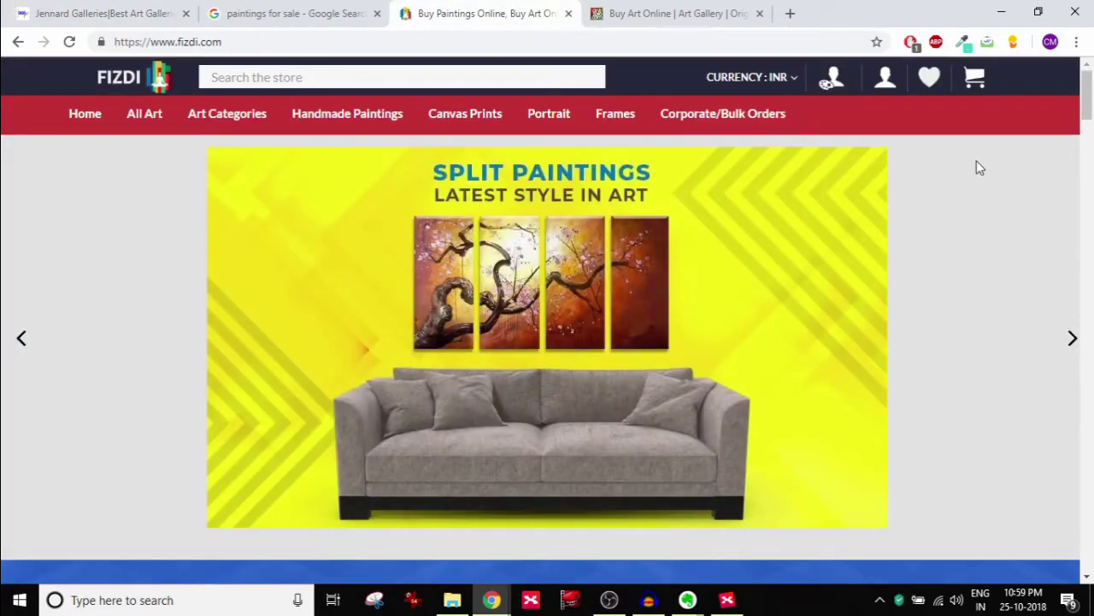
scroll(992, 175, down, 3)
scroll(996, 179, down, 15)
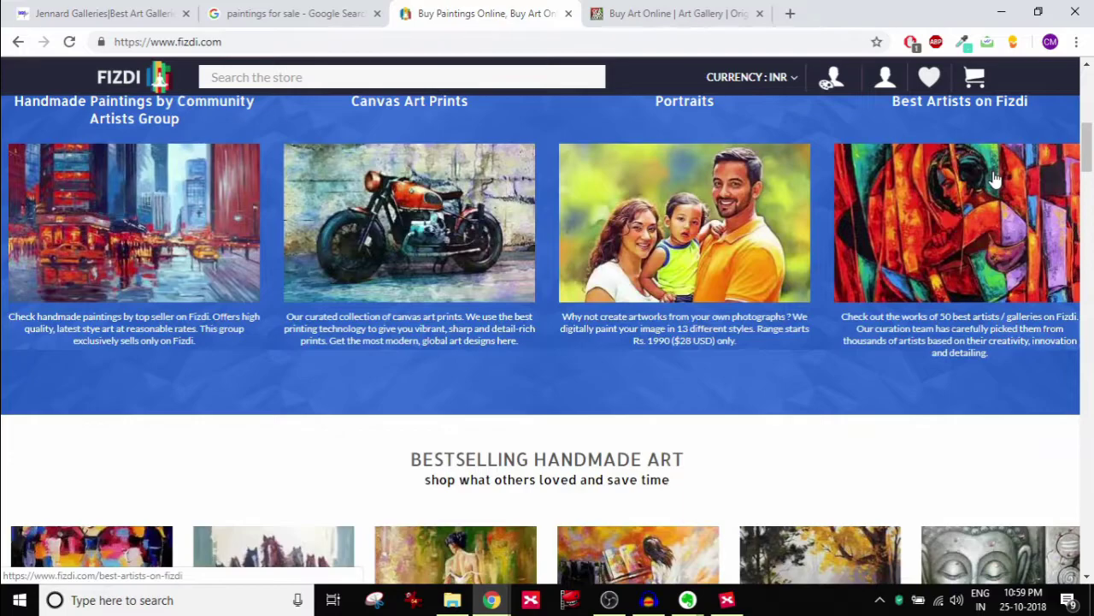
scroll(996, 178, down, 20)
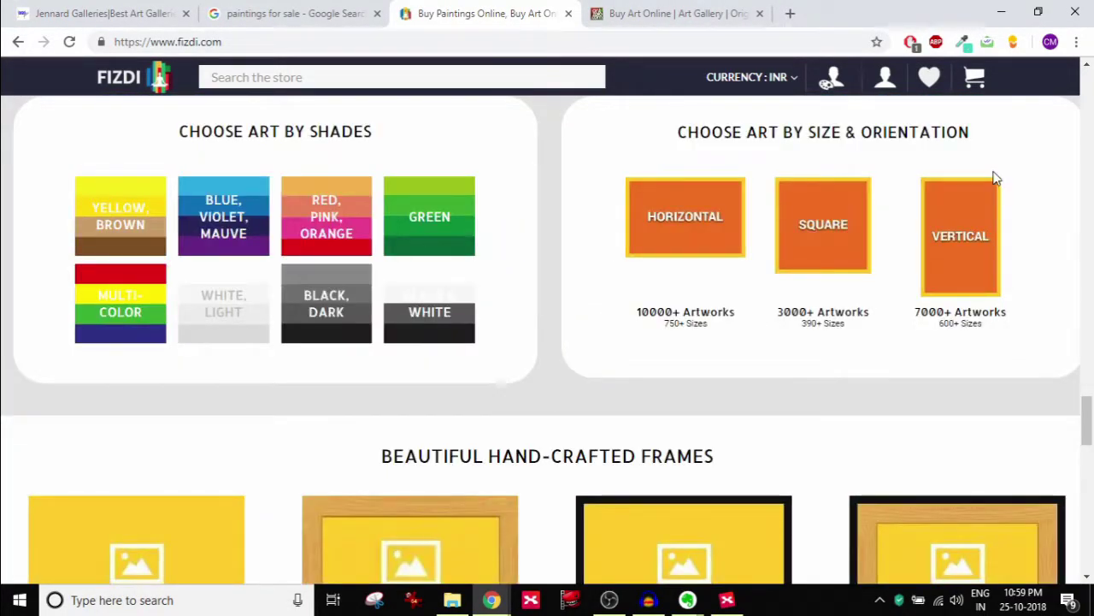
scroll(992, 176, down, 4)
Search ArtZolo for "buddha" and copy the search word from the results page.
click(650, 13)
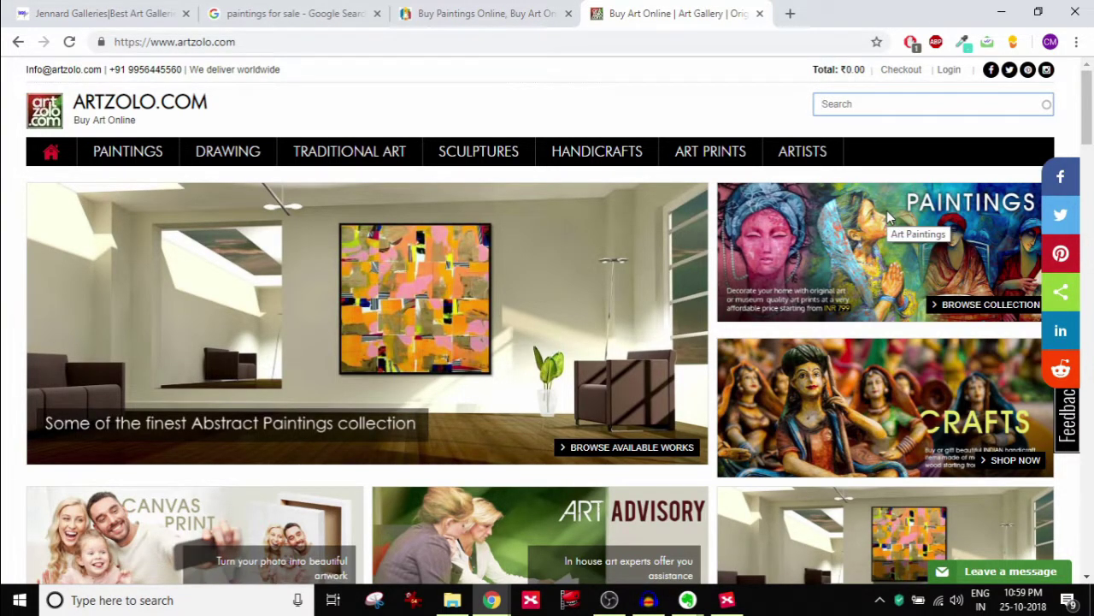
text(buddha)
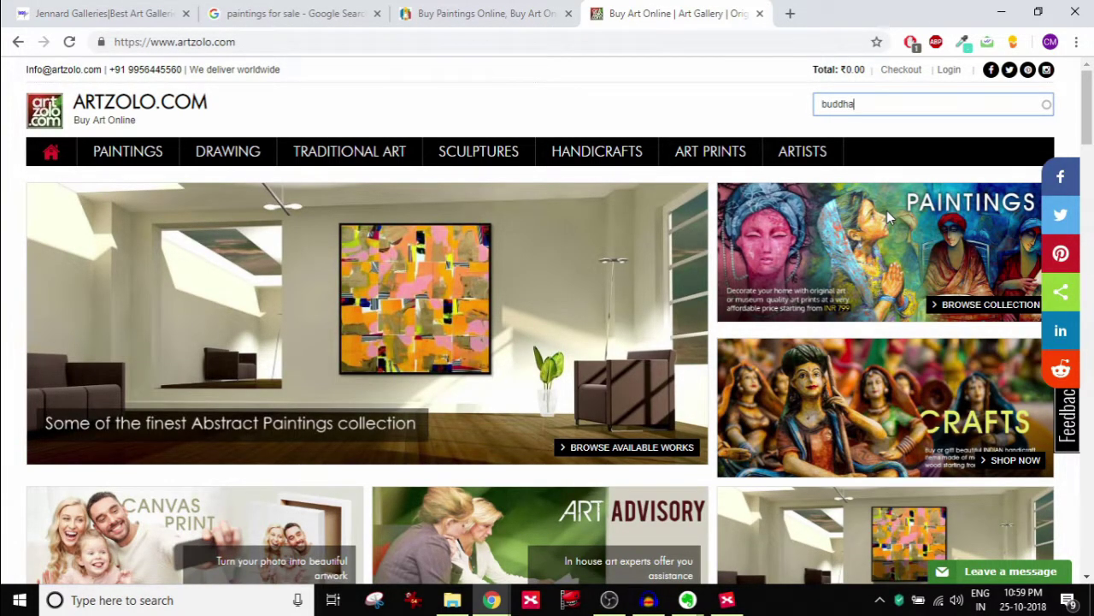
key(Return)
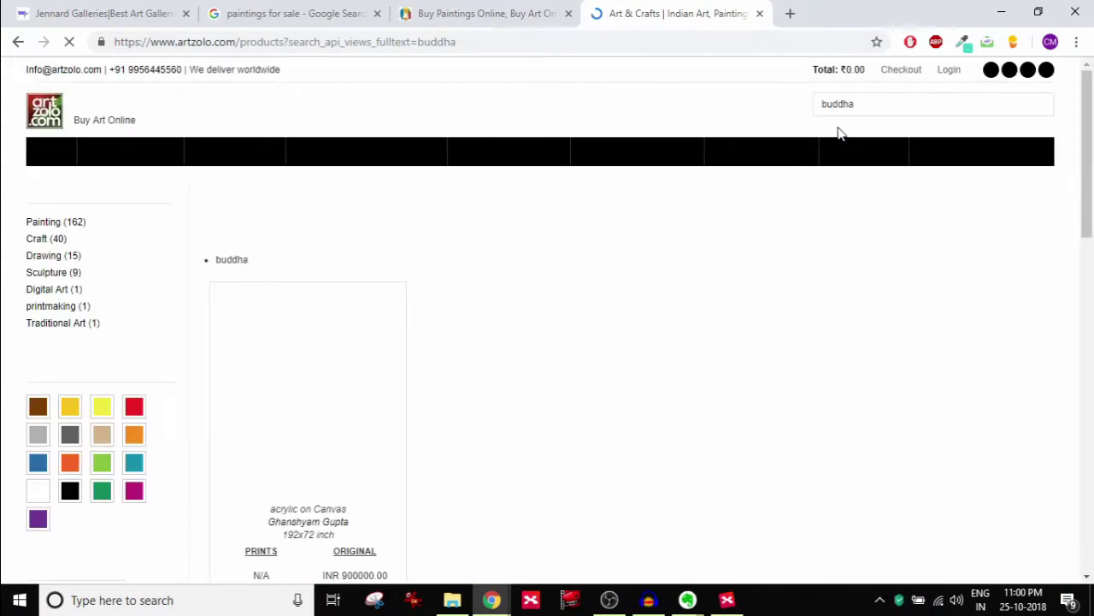
double_click(229, 266)
right_click(231, 262)
click(321, 274)
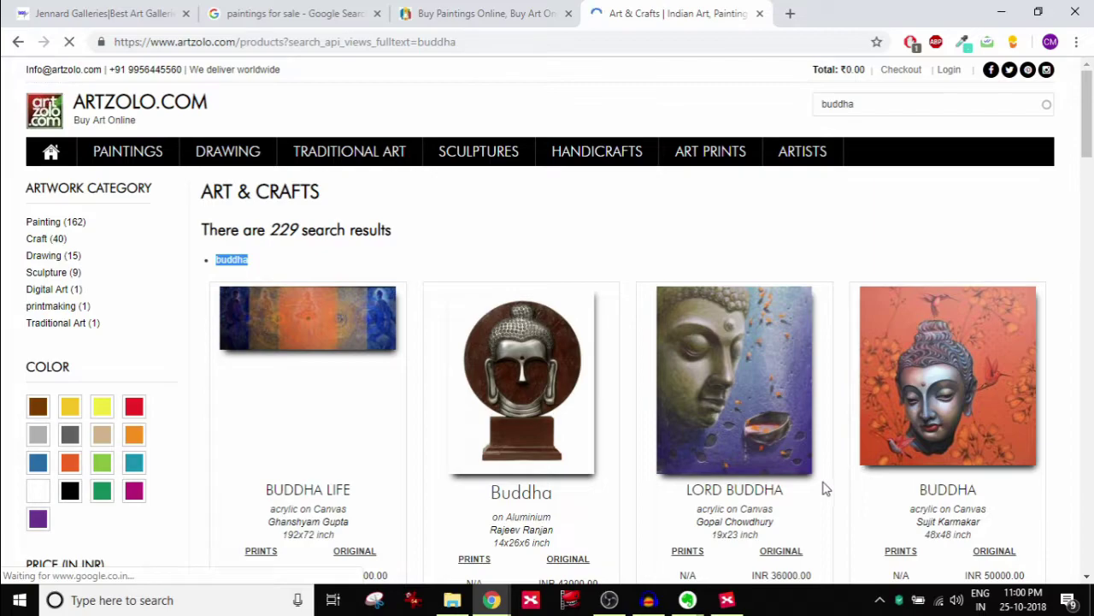
scroll(823, 493, down, 4)
scroll(775, 521, down, 1)
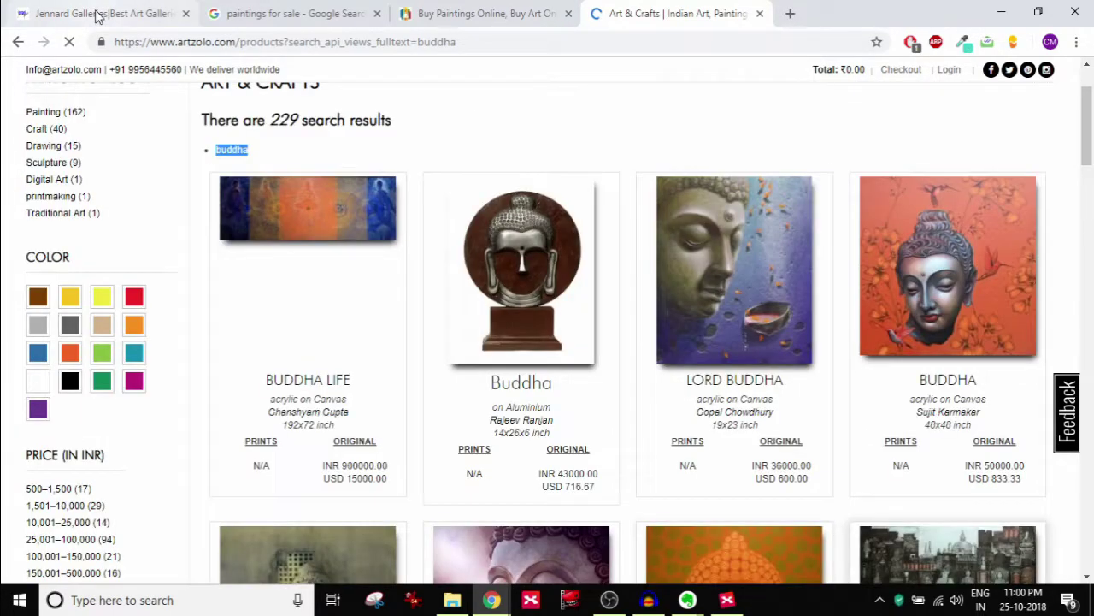
Look through the whole Jennard Galleries homepage for a search box.
click(96, 13)
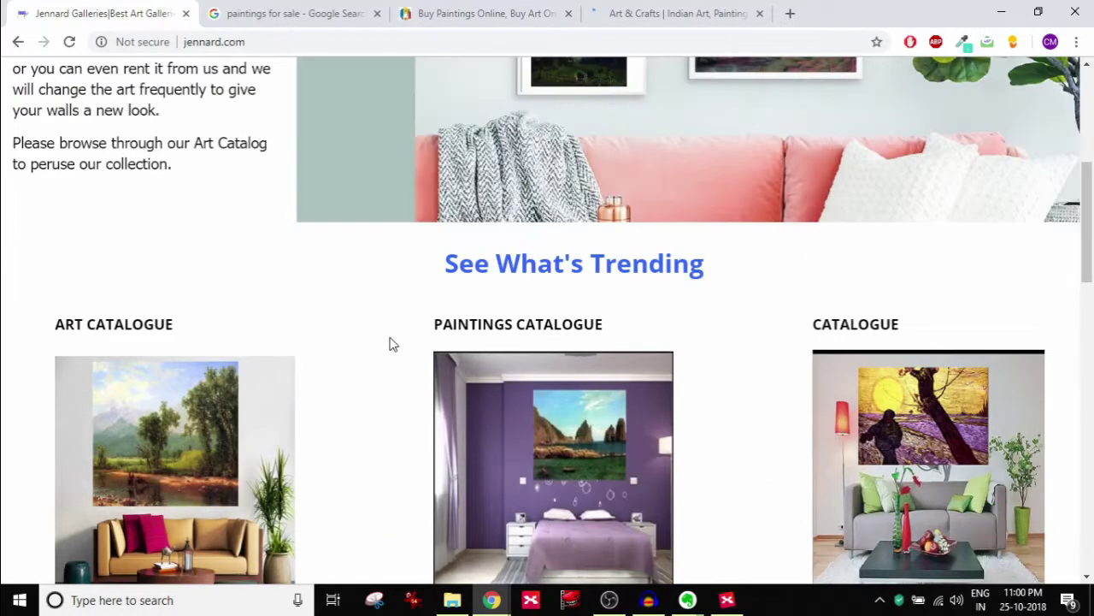
scroll(391, 342, up, 4)
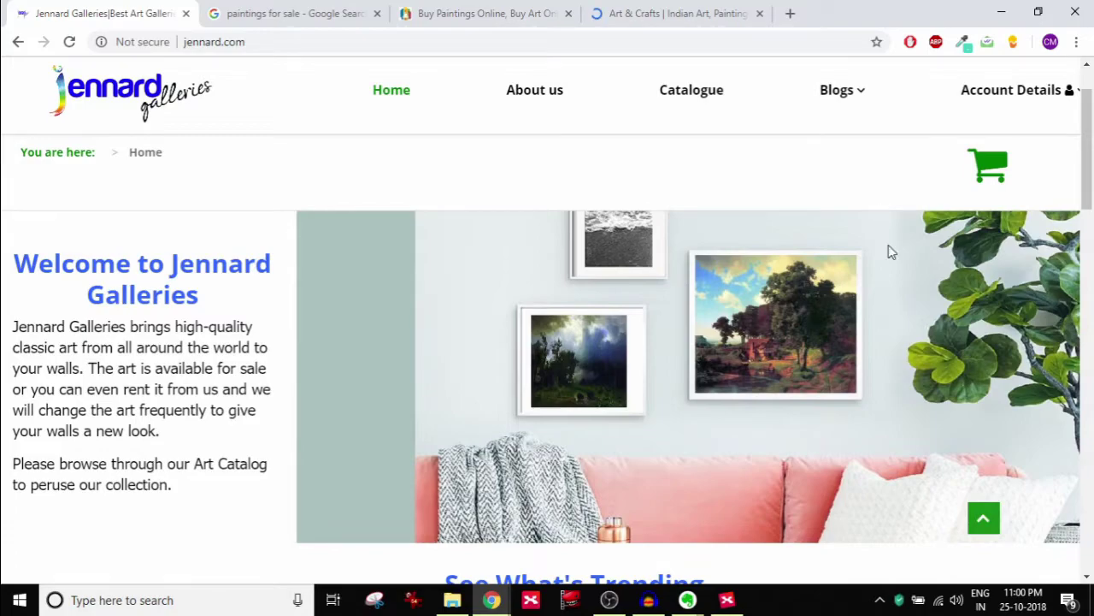
scroll(890, 248, down, 5)
scroll(890, 248, down, 12)
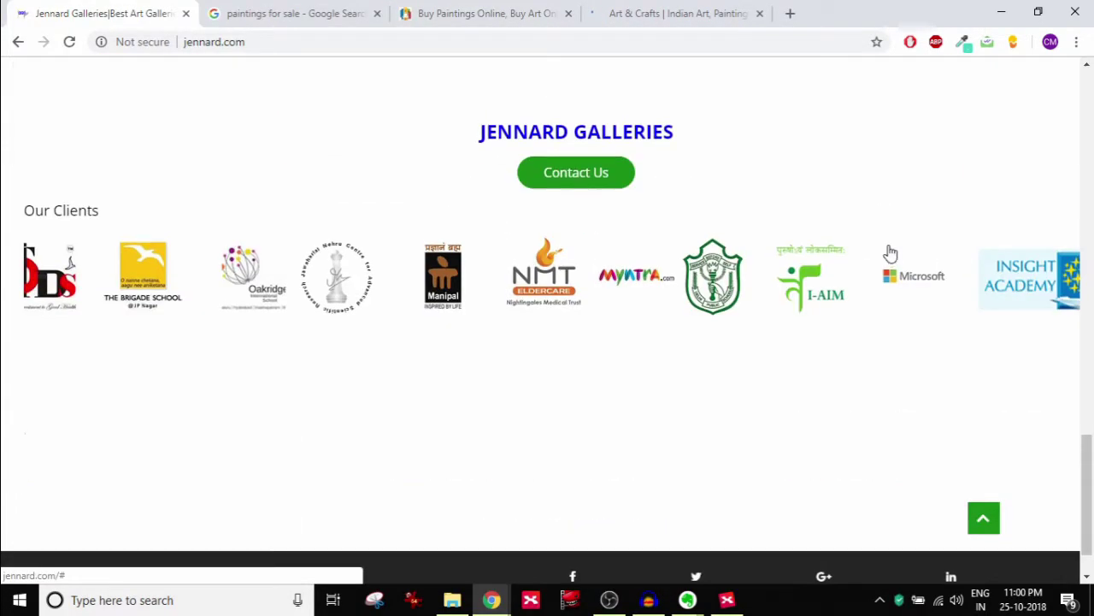
scroll(889, 252, up, 10)
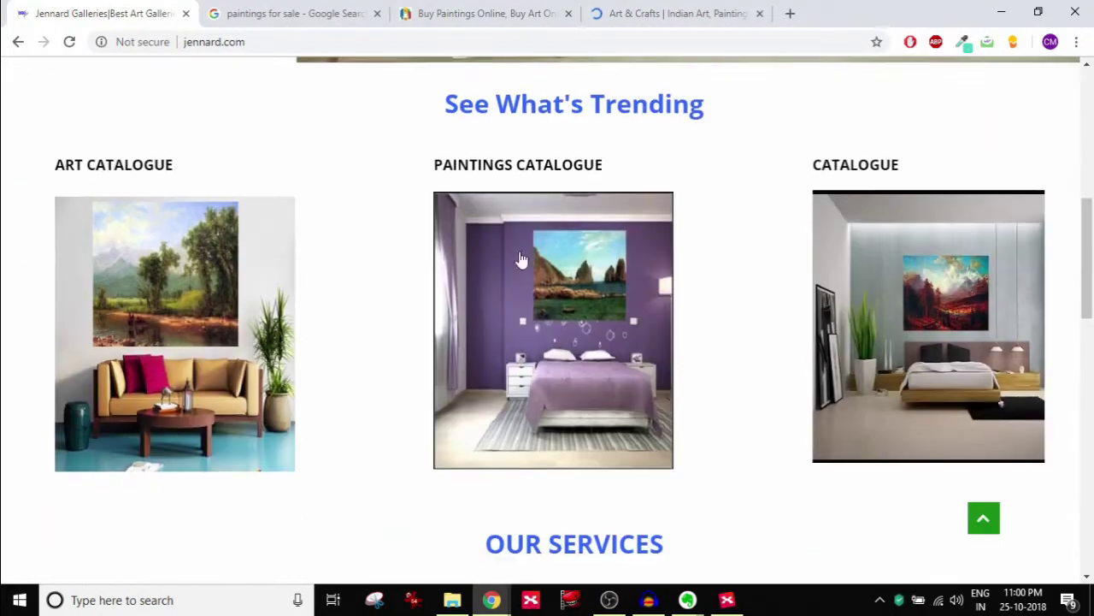
Open the Art Catalogue on Jennard Galleries and search it for the copied word "buddha".
click(190, 320)
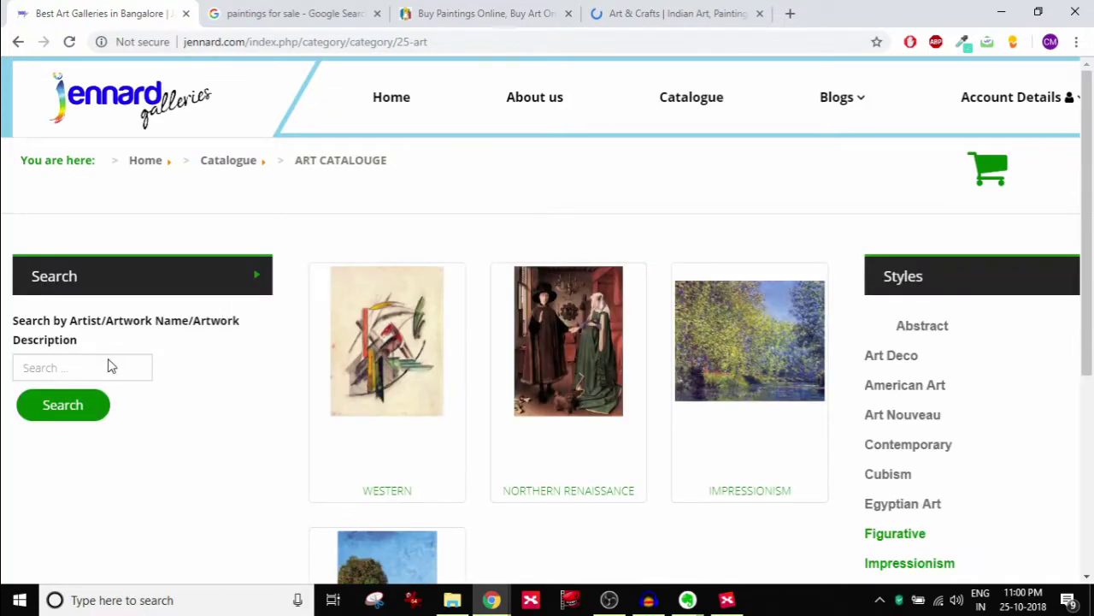
click(94, 367)
right_click(94, 371)
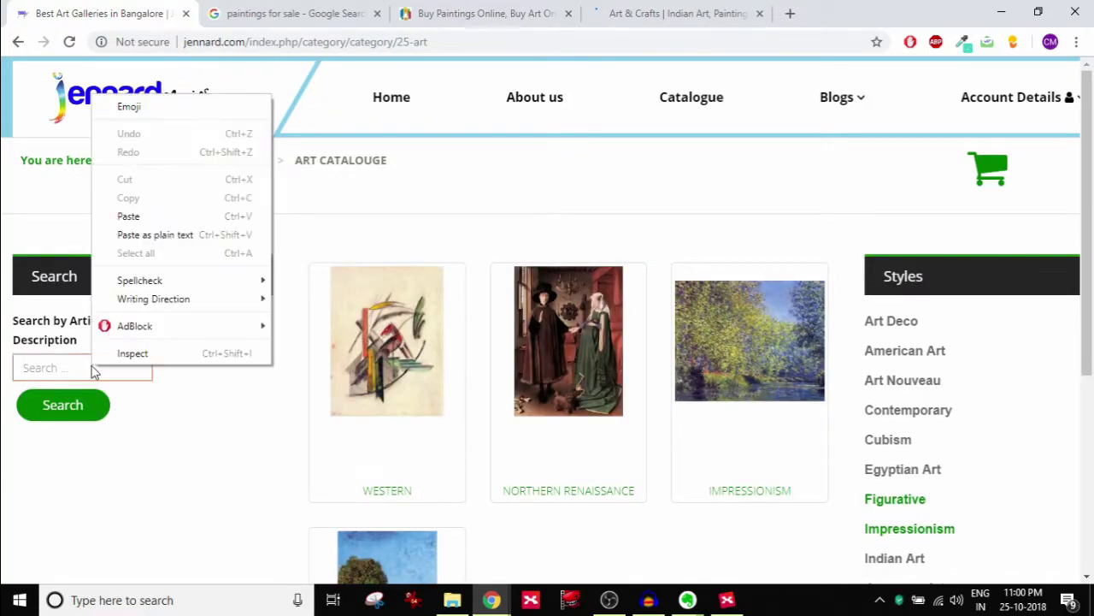
click(129, 216)
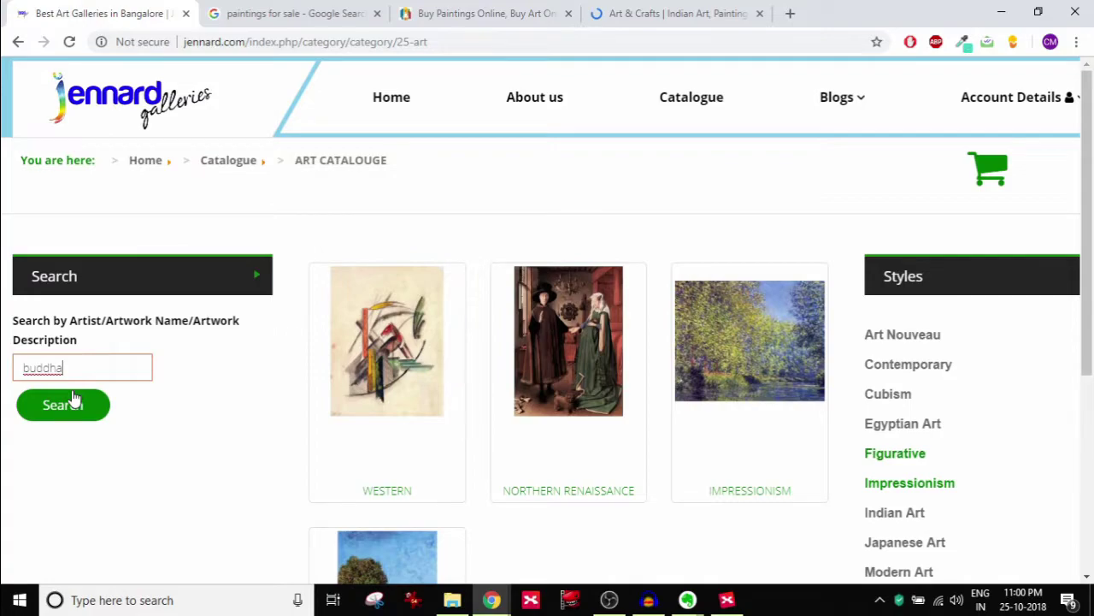
click(73, 402)
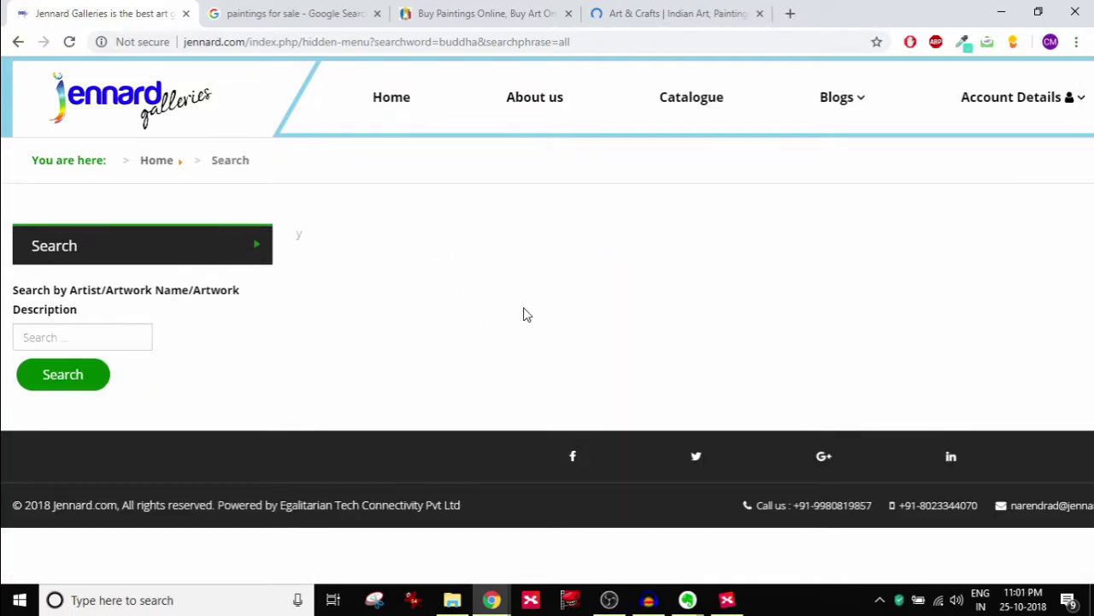
Search Jennard Galleries for "indian art", check the word Indian in the first result's description, and return to the homepage.
click(96, 341)
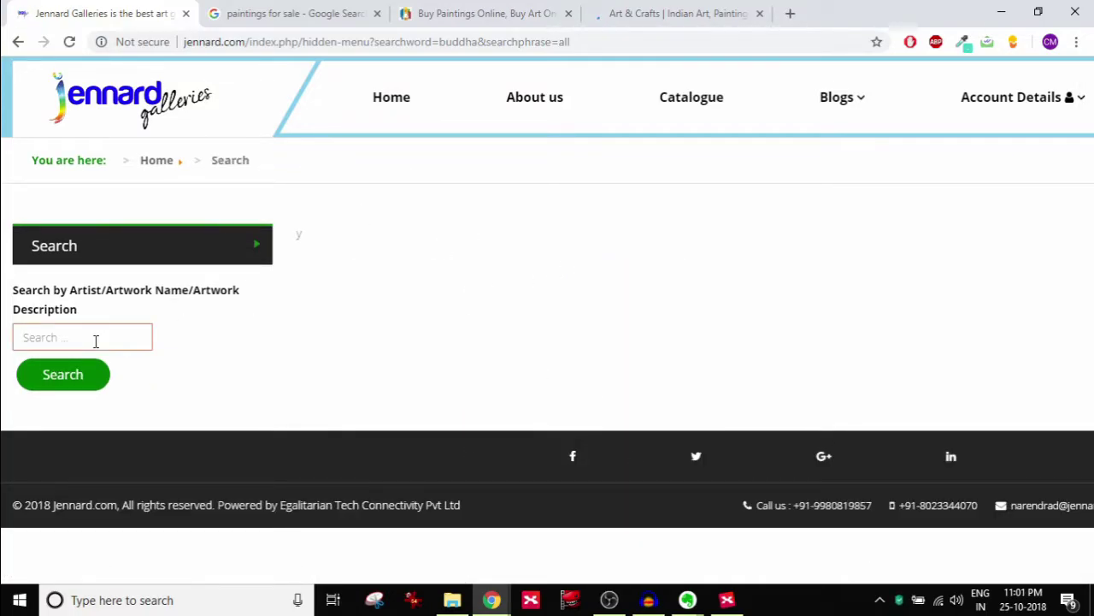
text(indian art)
key(Return)
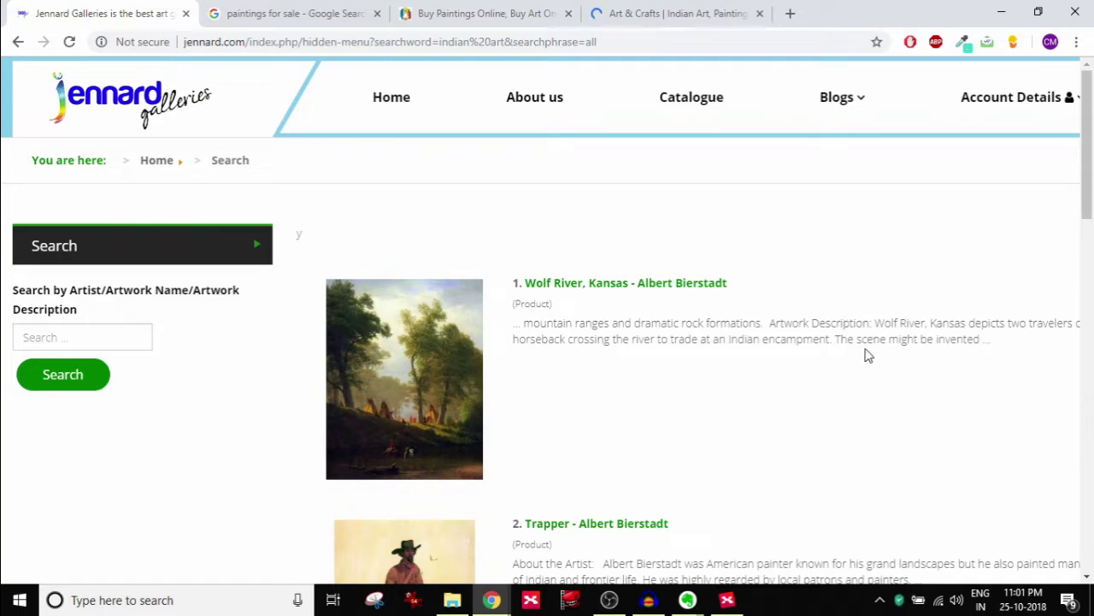
double_click(743, 341)
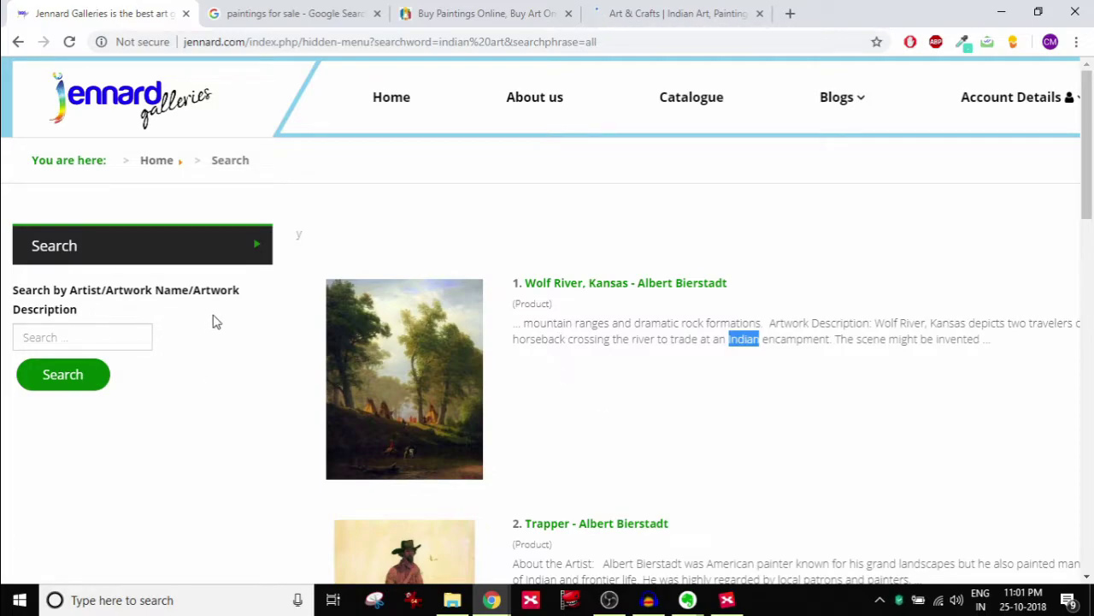
click(109, 106)
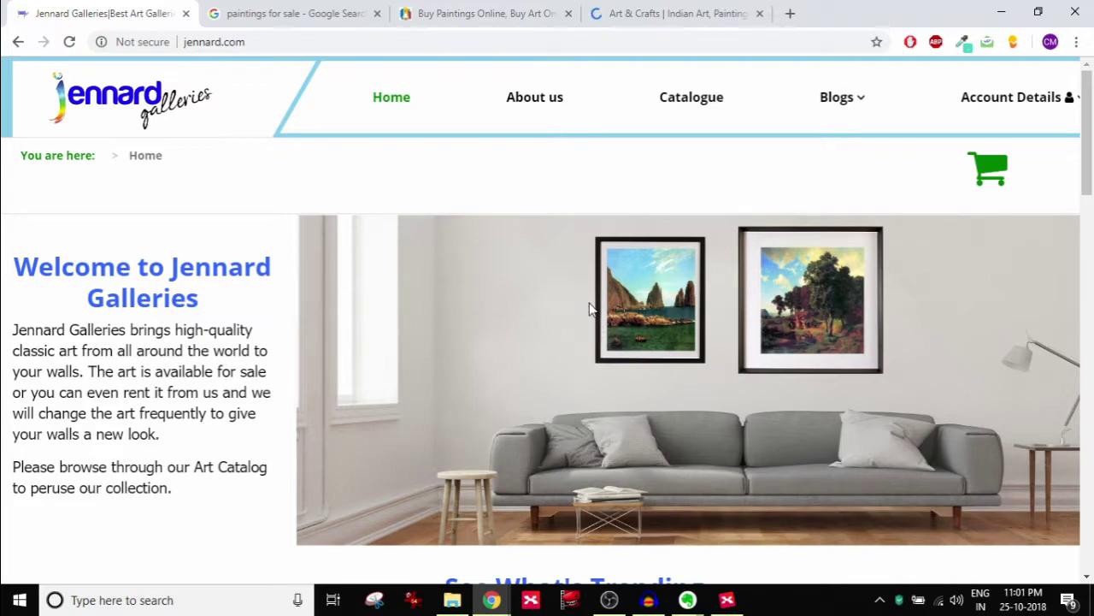
Switch to the mind map, collapse the Navigation topic and expand the Content topic.
click(728, 599)
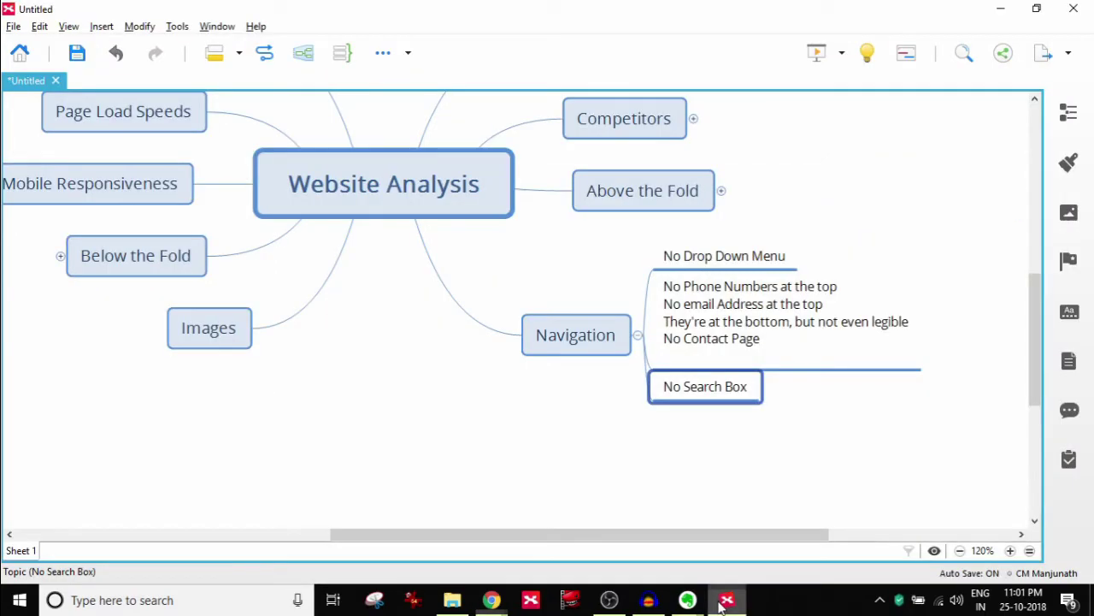
click(638, 335)
drag(724, 533, 577, 539)
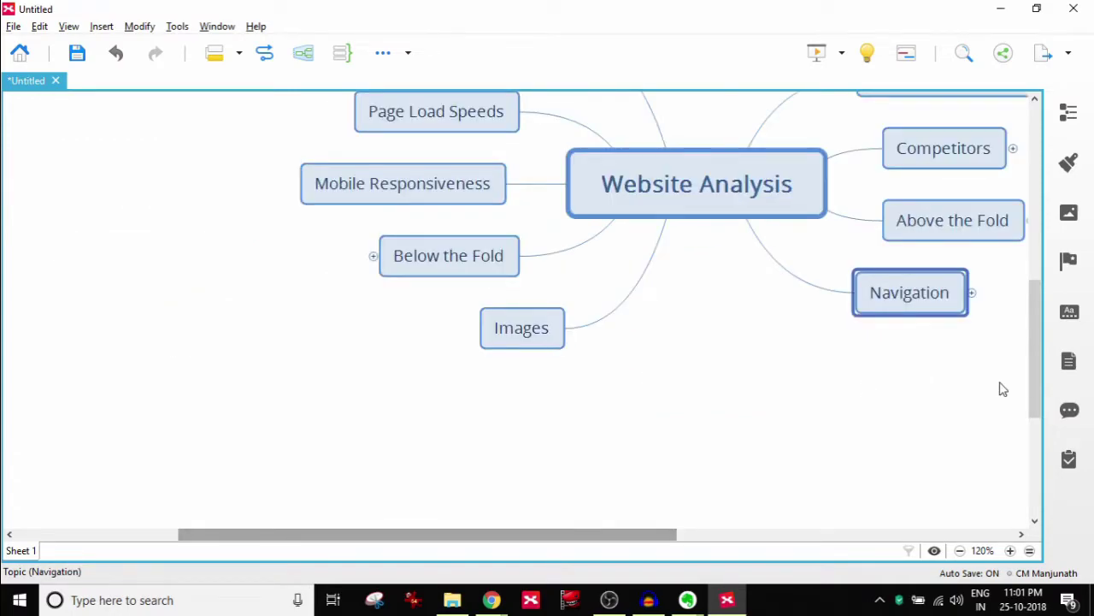
drag(1033, 389, 1032, 282)
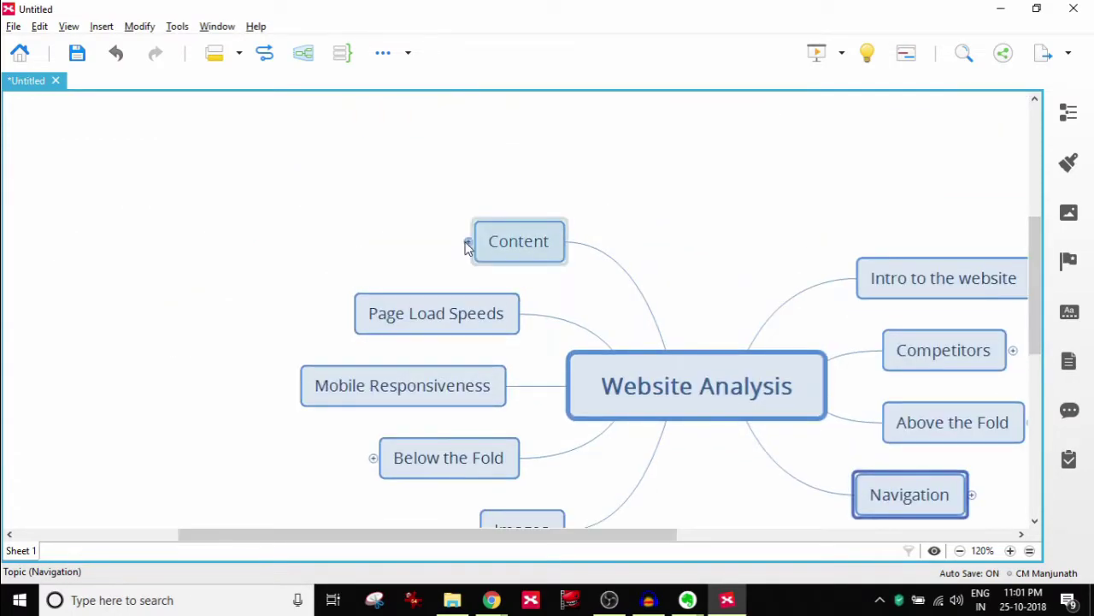
click(468, 242)
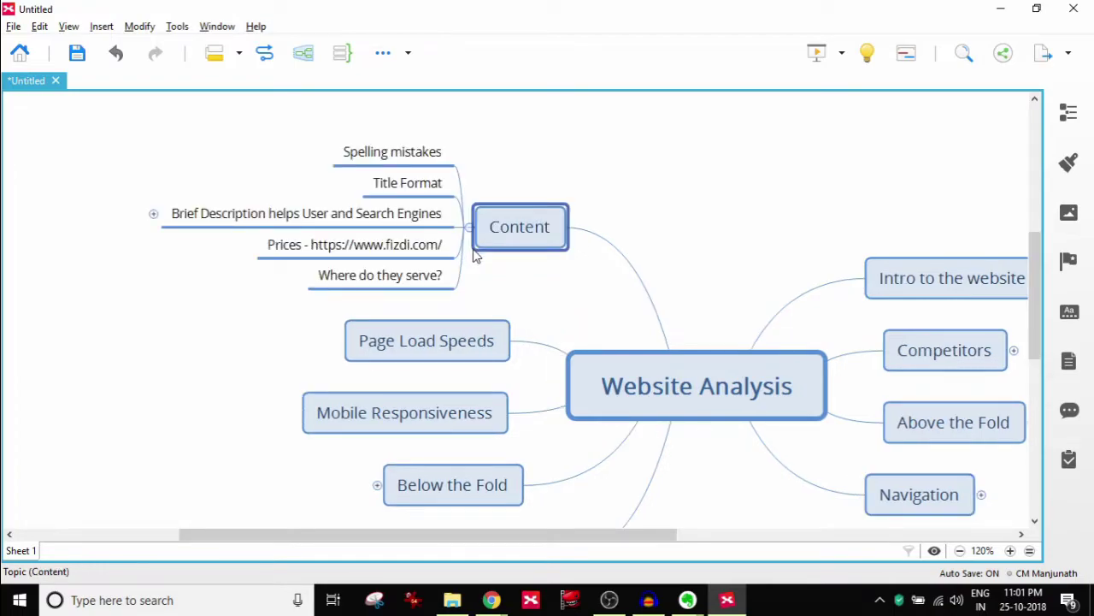
Switch to the Jennard Galleries homepage in Chrome and highlight the misspelled heading "IMPRSSIONISM" beside the Our Services section.
click(492, 601)
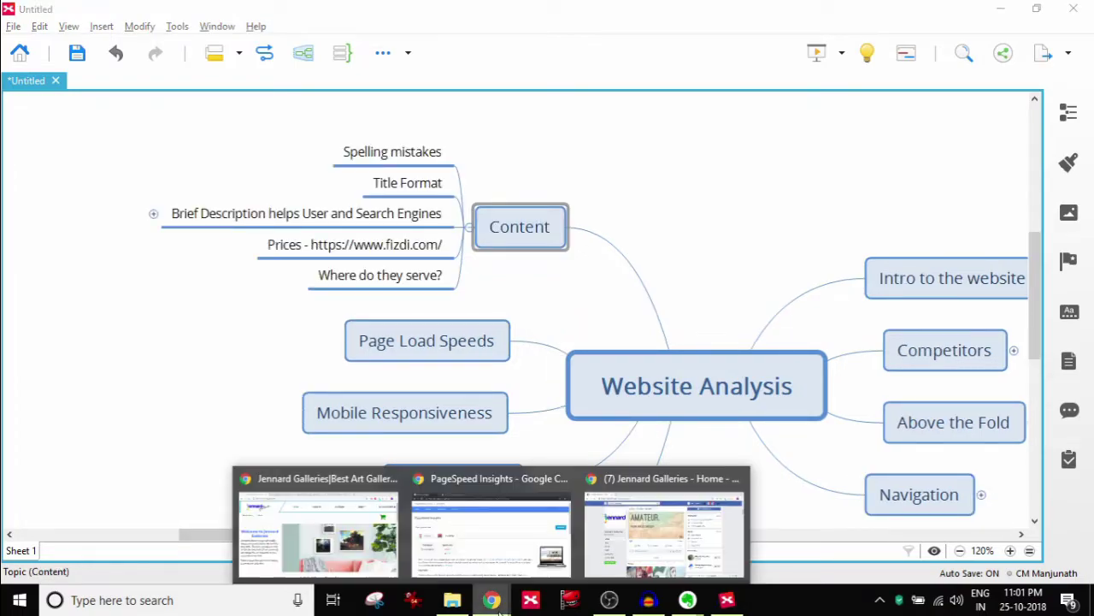
click(368, 556)
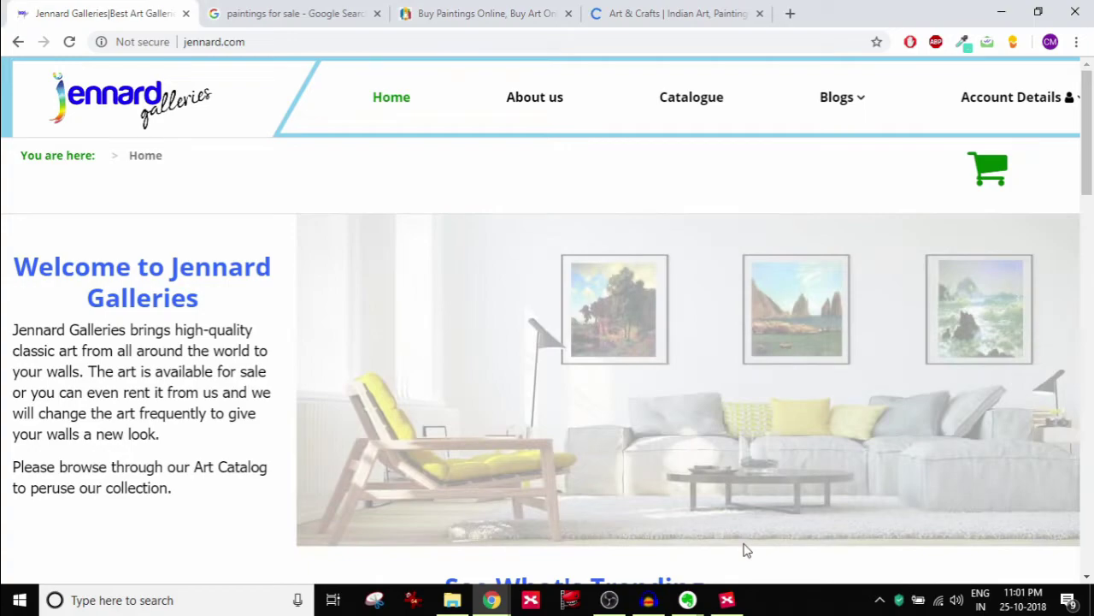
scroll(780, 340, down, 4)
scroll(780, 341, up, 1)
scroll(780, 343, down, 8)
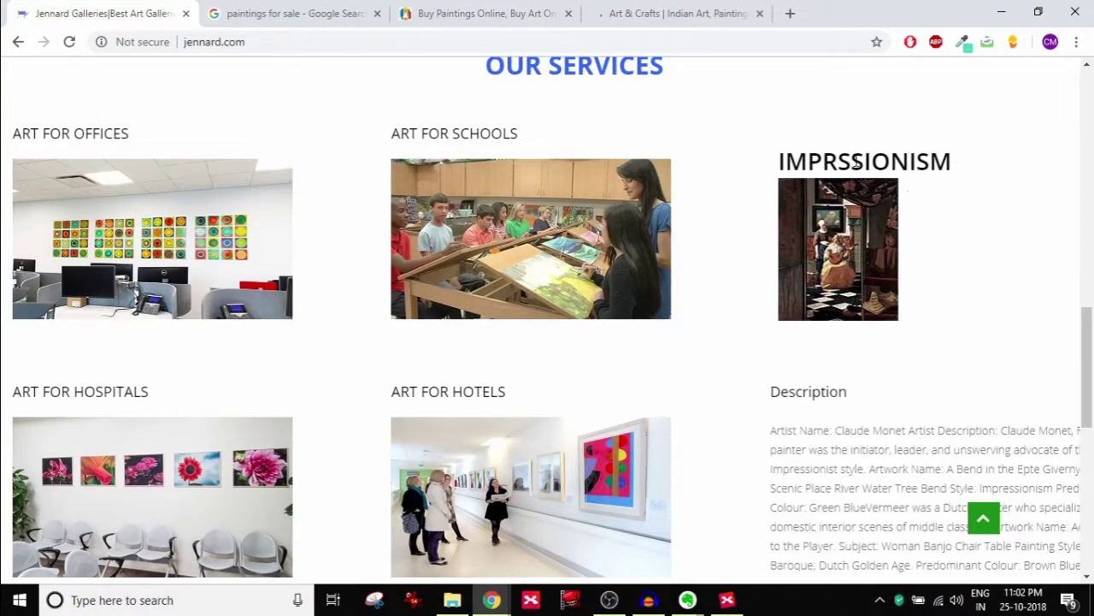
double_click(856, 163)
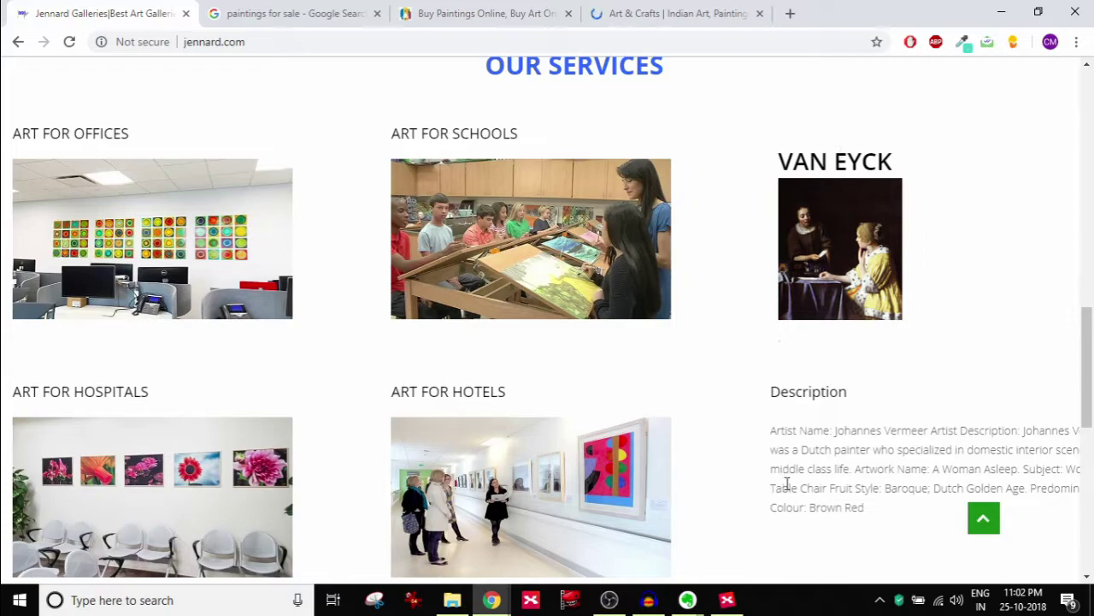
Select the Title Format topic in the mind map and examine the result titles of the Google search for "paintings for sale".
click(727, 601)
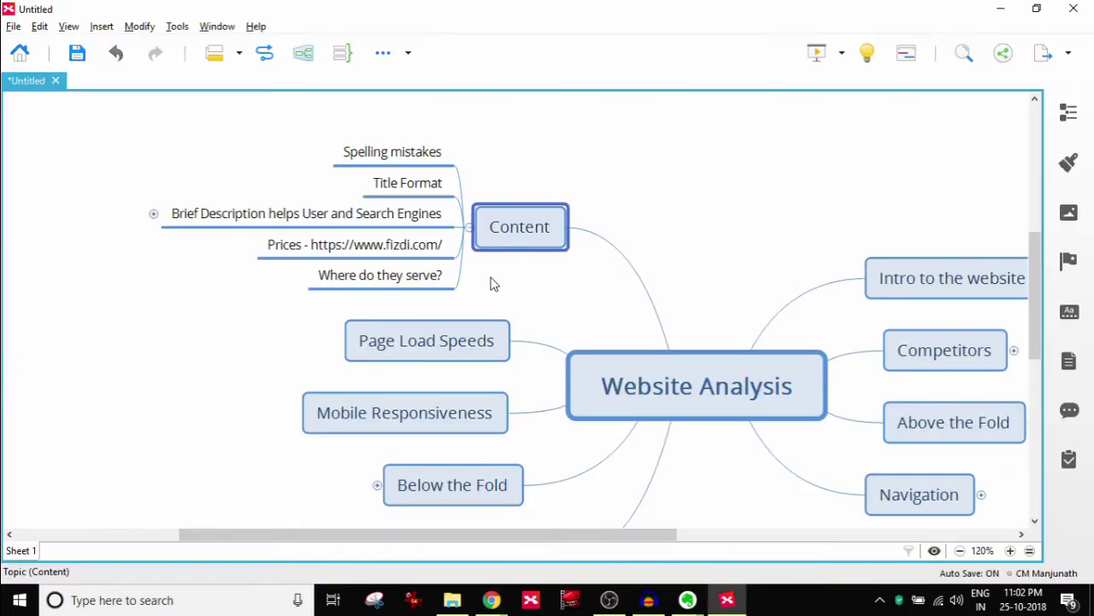
click(410, 183)
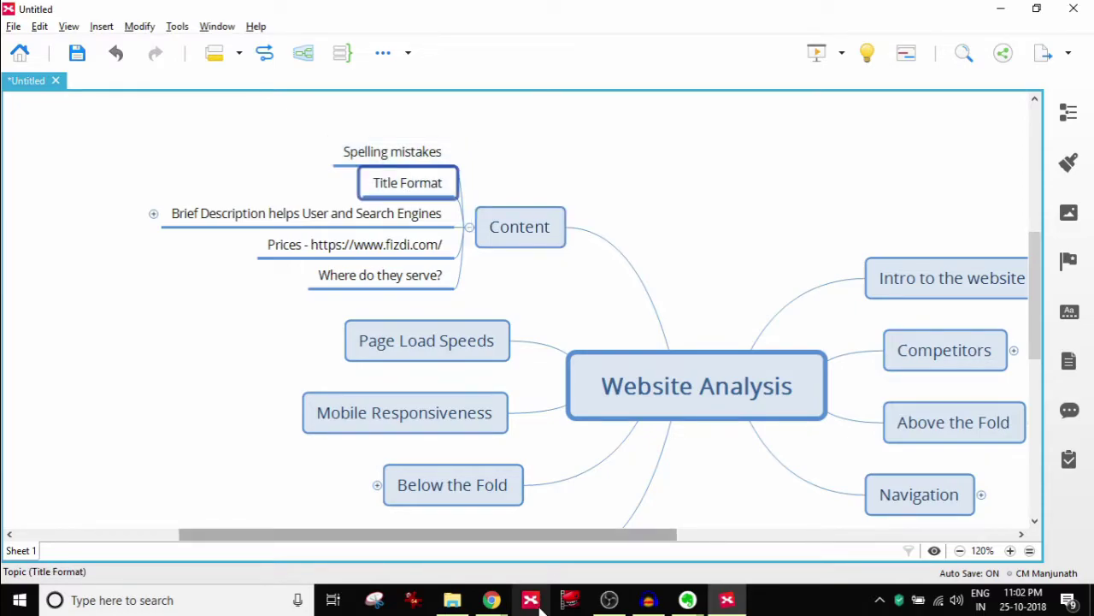
mouse_move(491, 599)
click(316, 535)
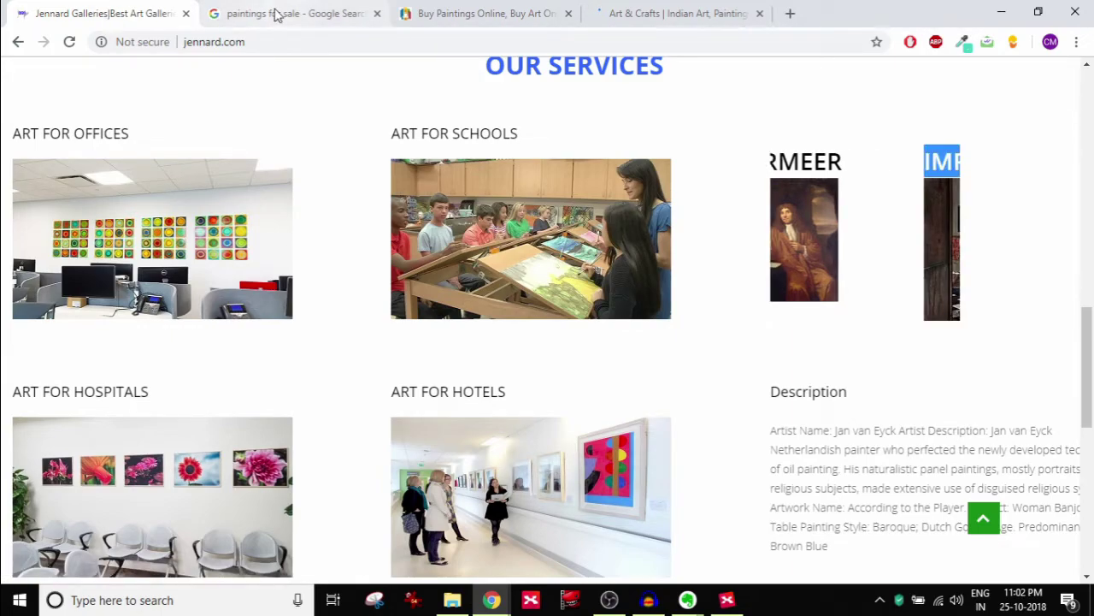
click(275, 14)
scroll(787, 175, up, 1)
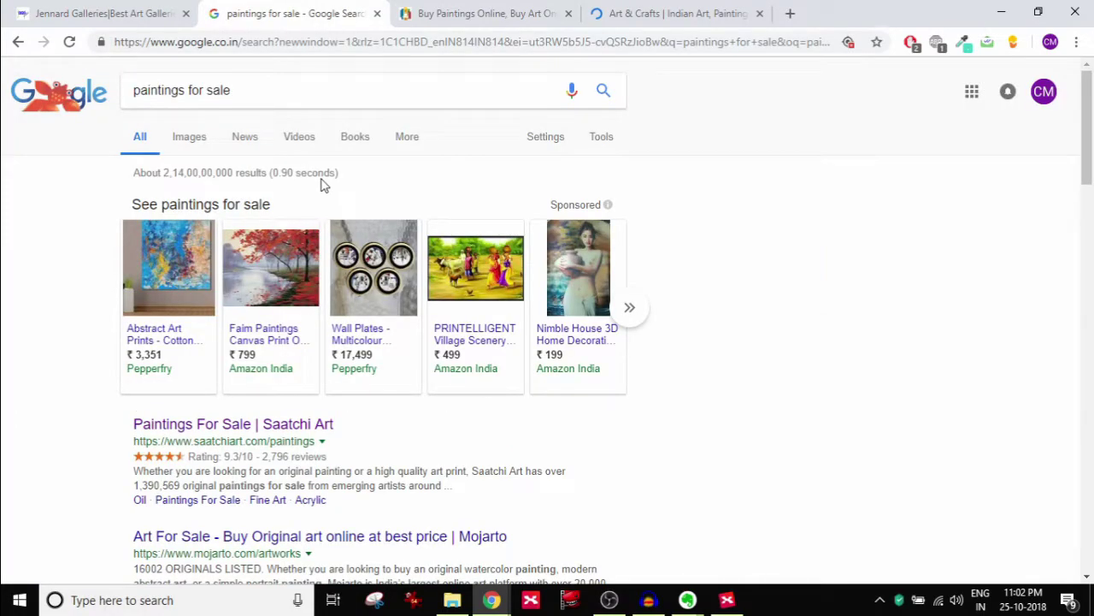
scroll(323, 185, down, 3)
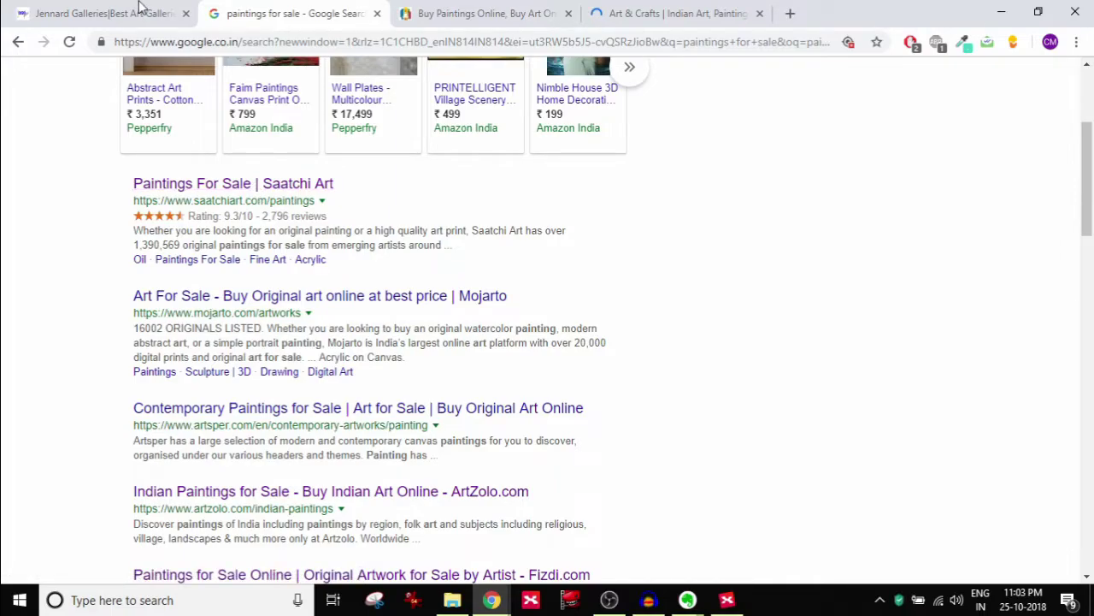
Compare the page title of Jennard Galleries with the page title of Fizdi.
click(139, 10)
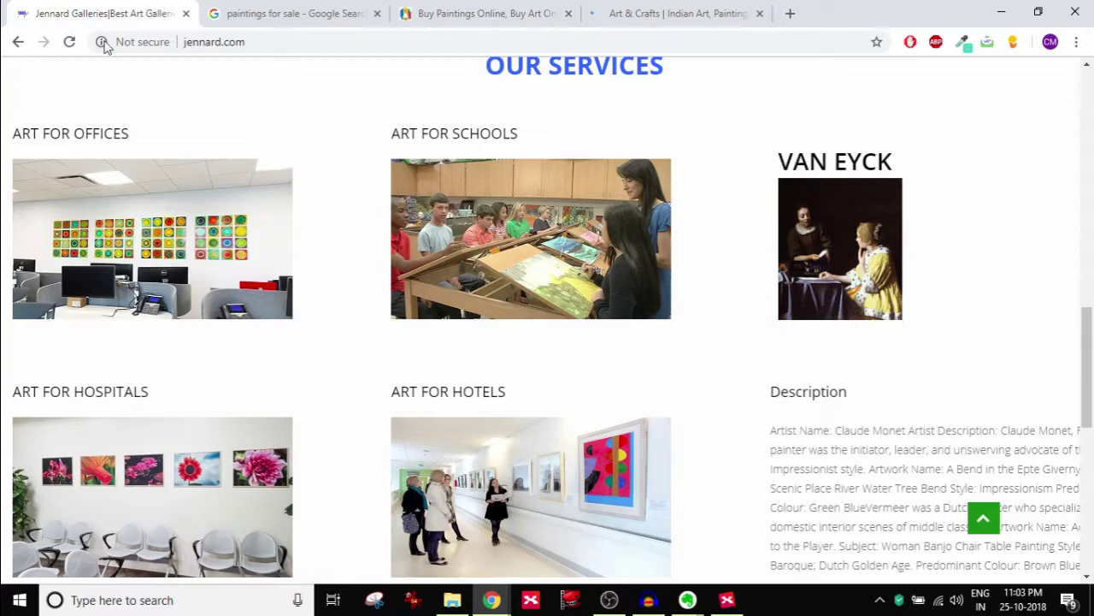
click(475, 21)
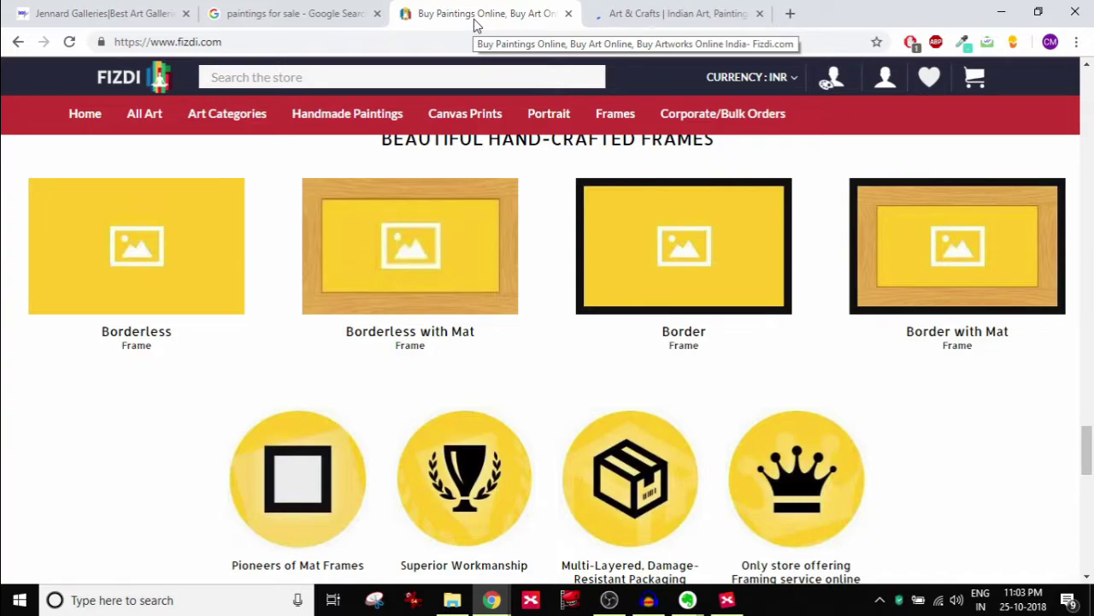
click(108, 10)
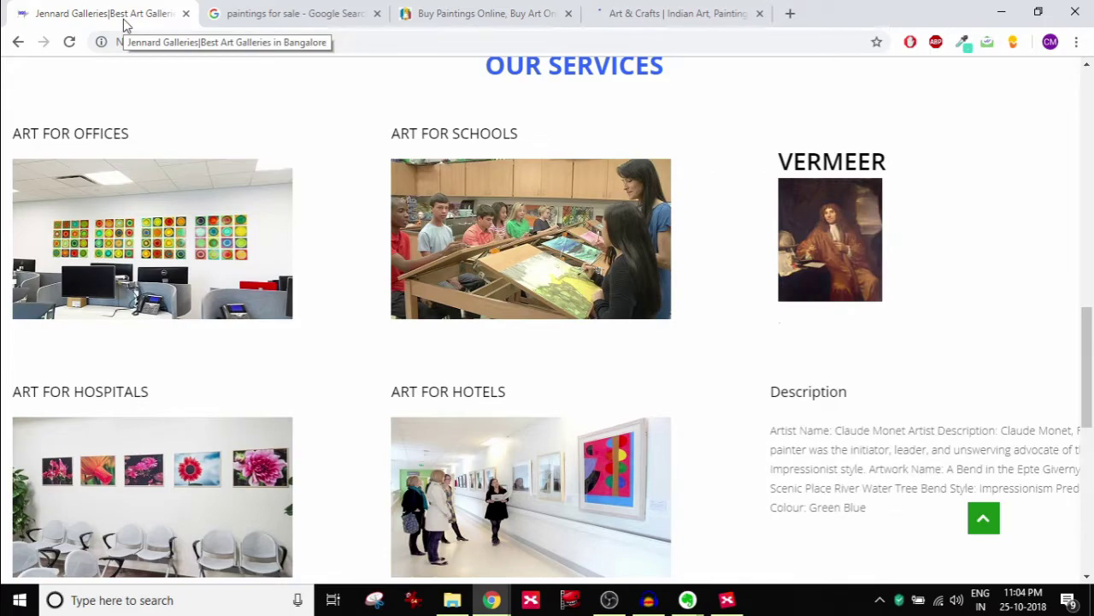
Check the mind map, and look through the Jennard Galleries homepage for brief descriptions under the catalogue and services images.
click(727, 599)
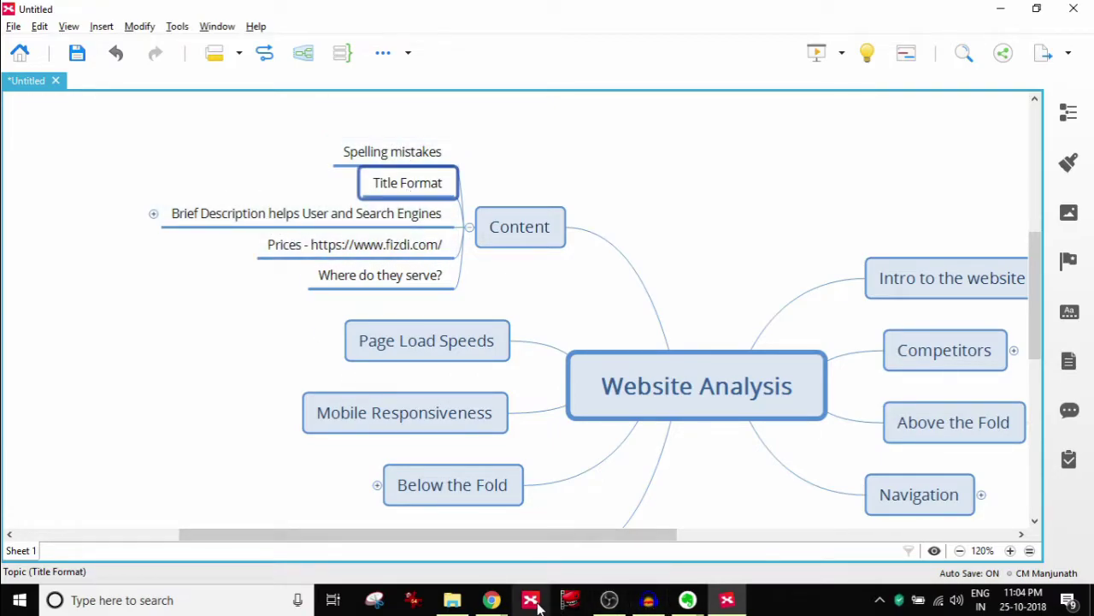
mouse_move(492, 599)
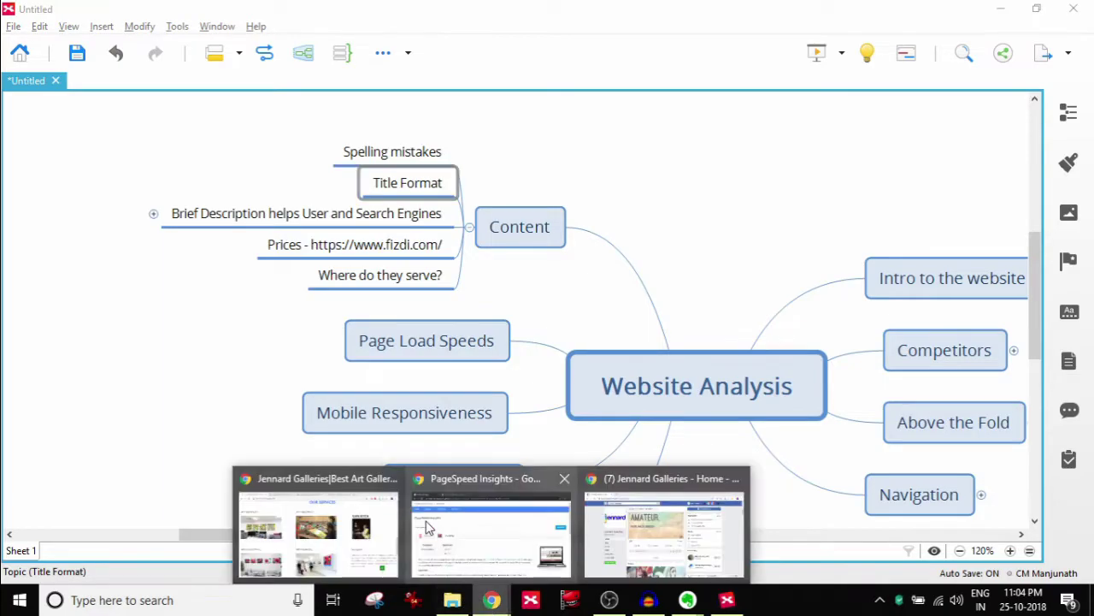
click(317, 530)
scroll(342, 350, up, 4)
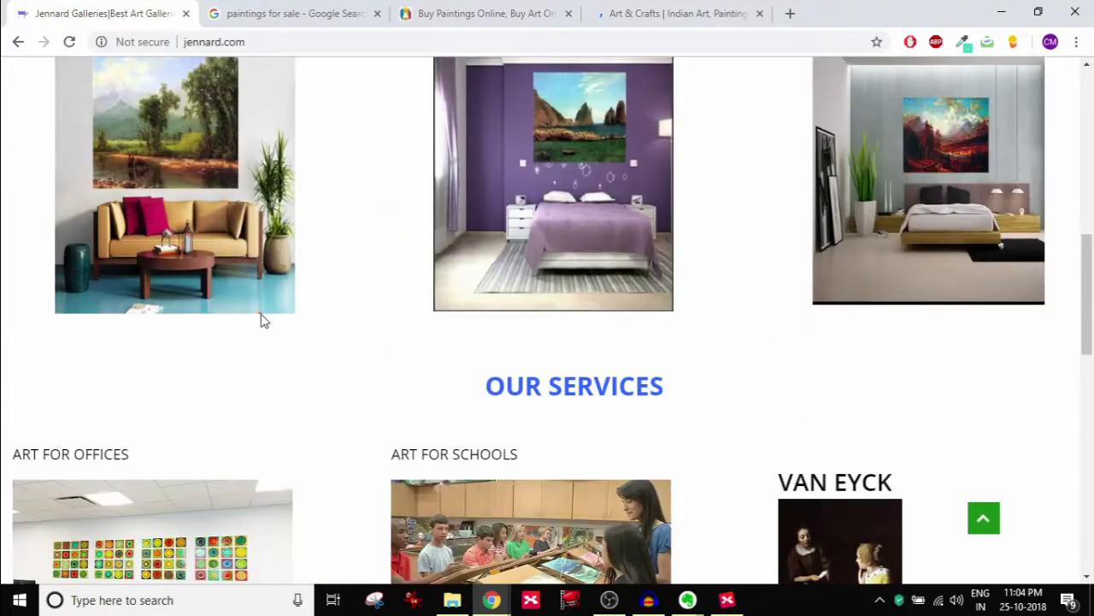
scroll(770, 359, down, 3)
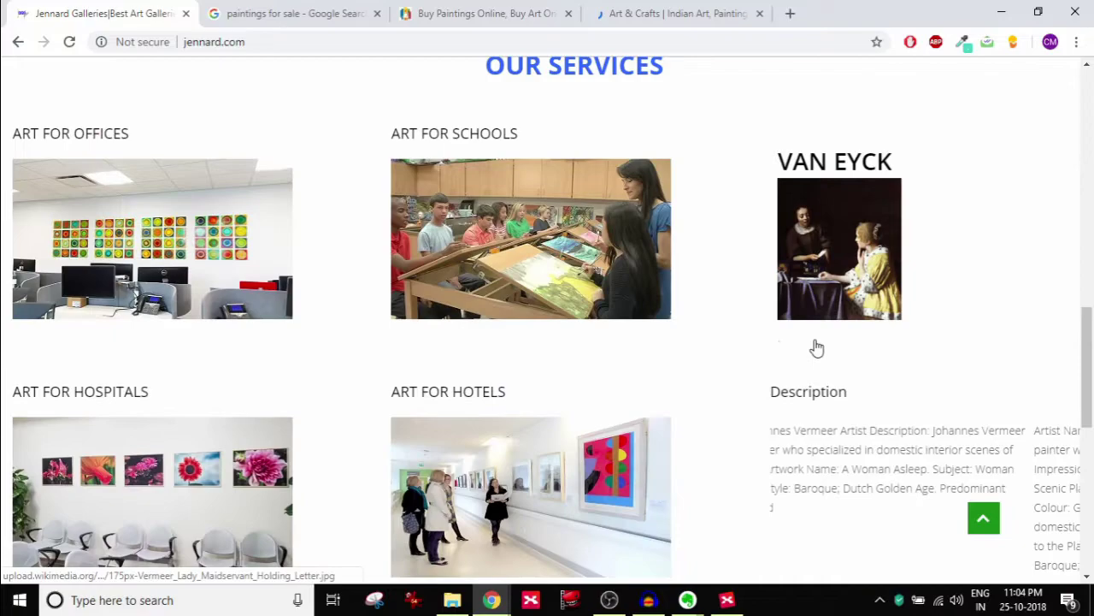
scroll(630, 440, down, 6)
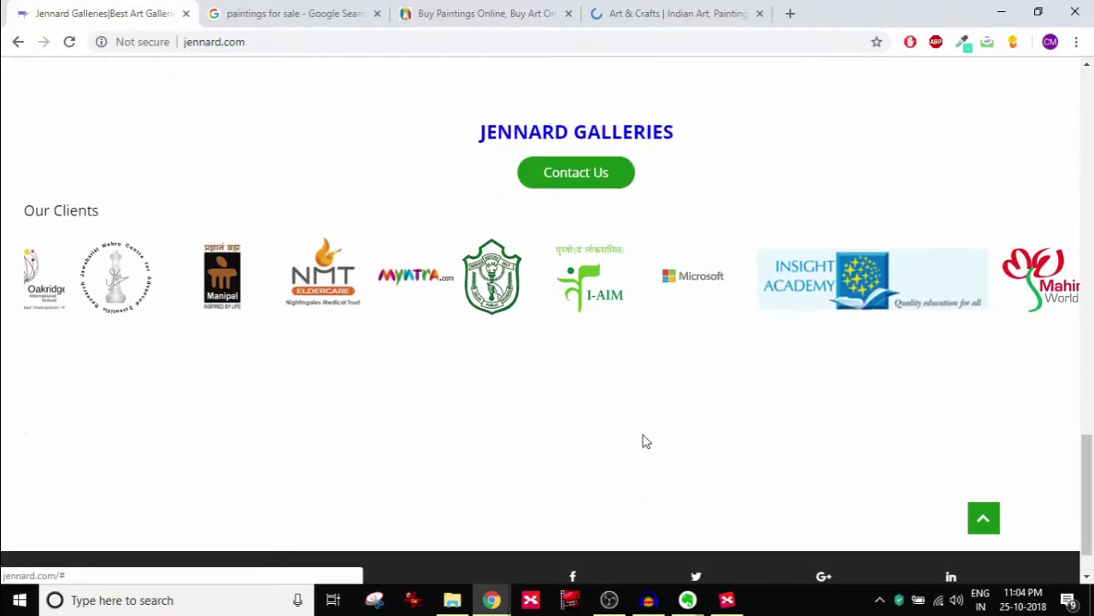
scroll(645, 436, up, 4)
scroll(645, 436, up, 4)
scroll(598, 437, up, 3)
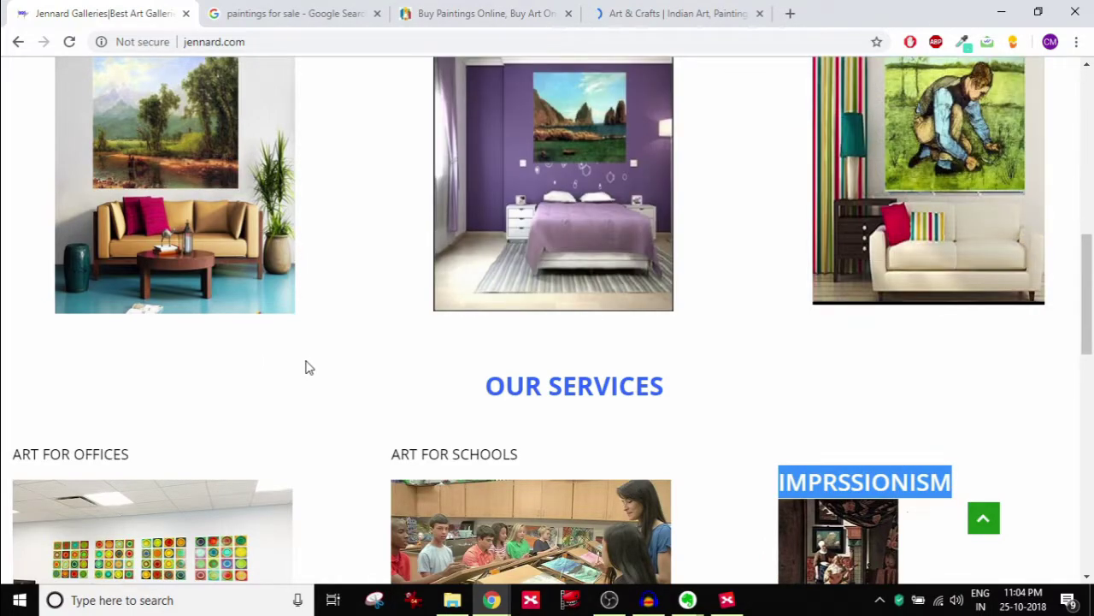
scroll(299, 375, up, 1)
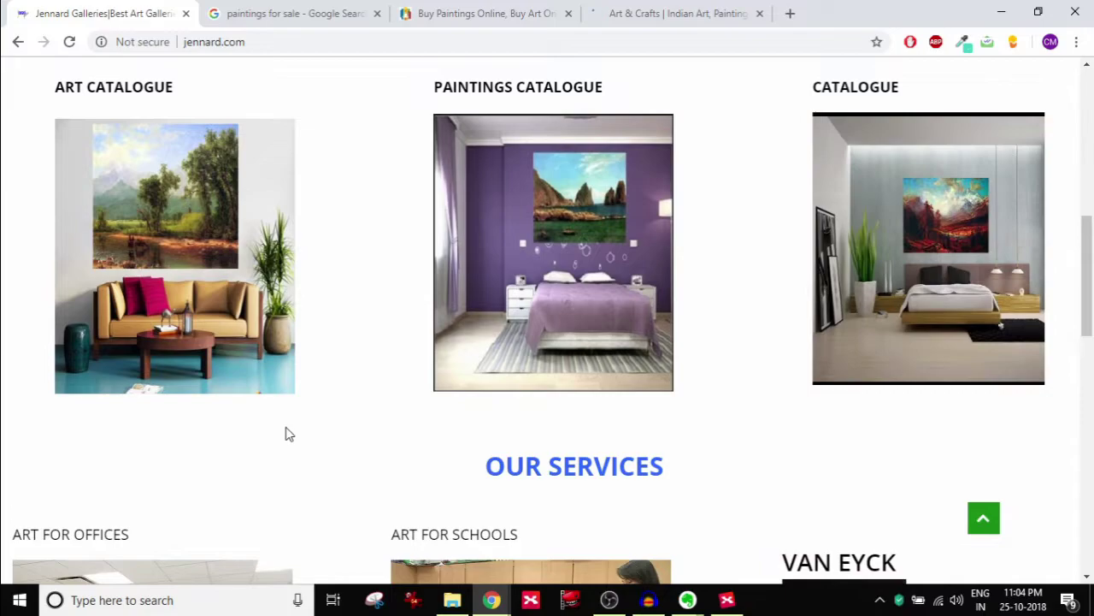
Look through the Fizdi homepage and examine the short descriptions under the Best of Fizdi categories.
click(457, 12)
scroll(619, 299, up, 4)
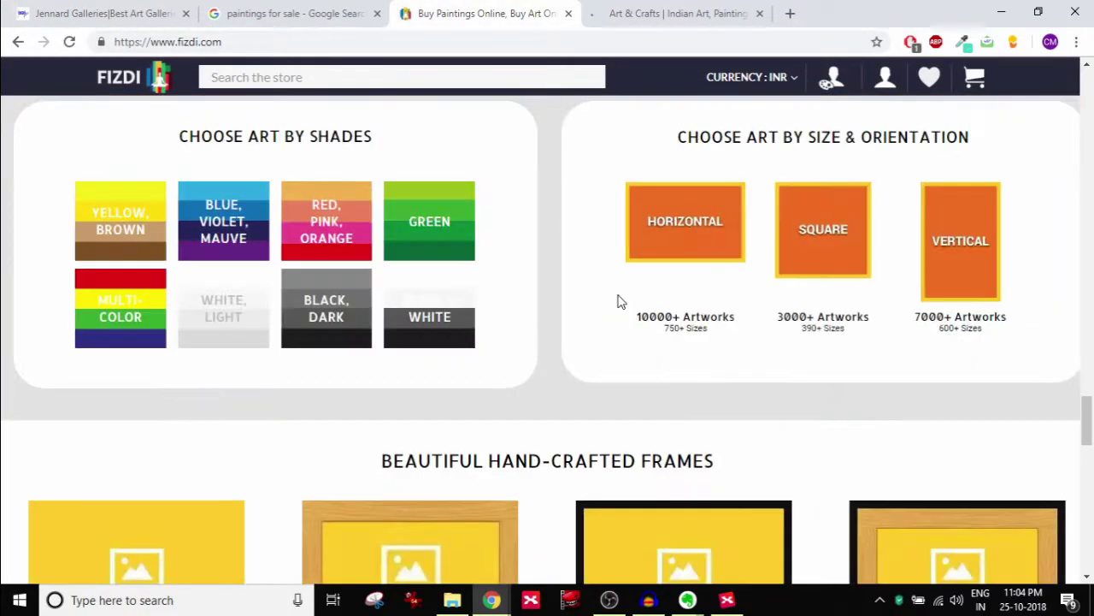
scroll(619, 301, up, 20)
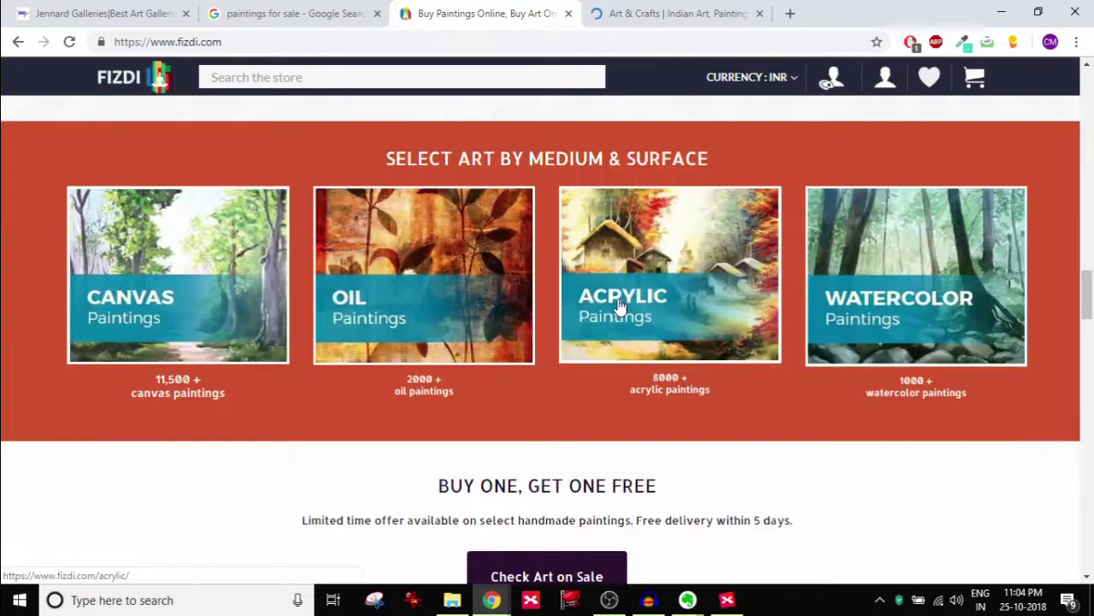
scroll(619, 306, up, 1)
scroll(621, 308, up, 12)
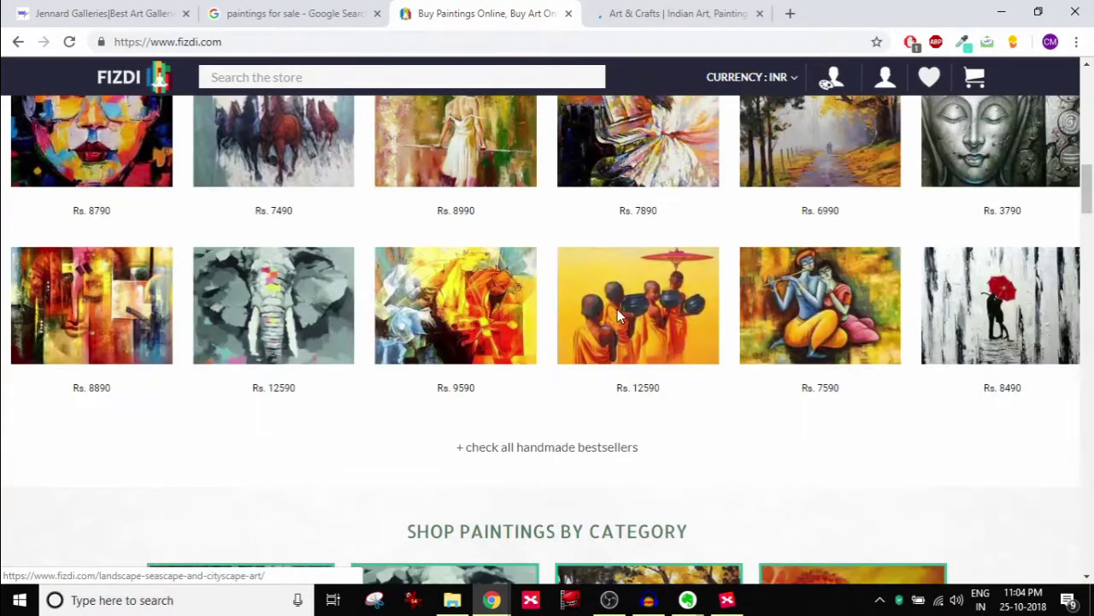
scroll(625, 317, up, 10)
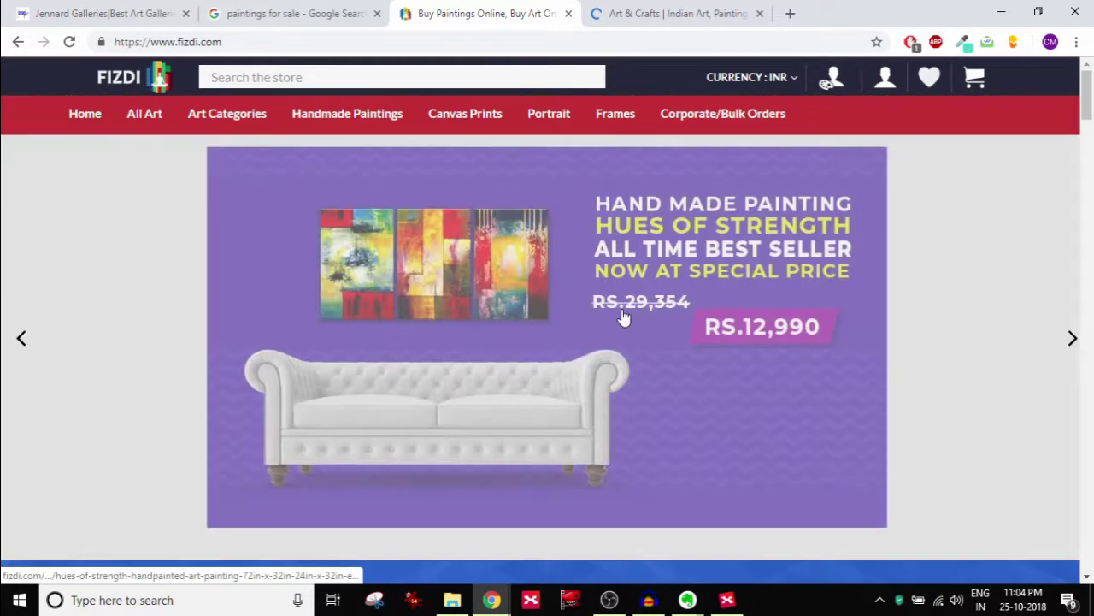
scroll(797, 273, down, 5)
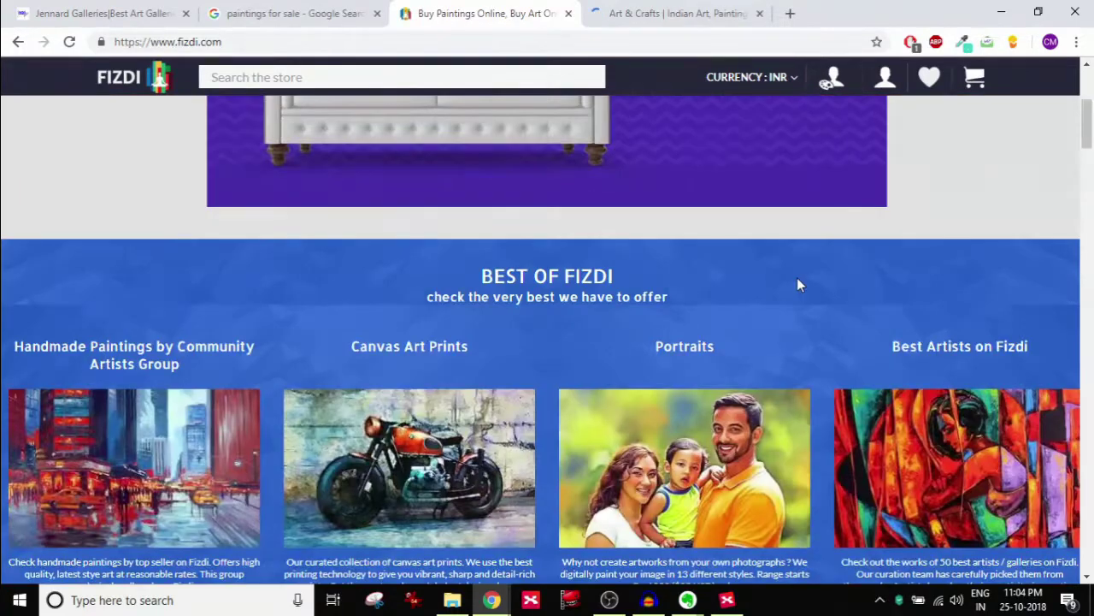
scroll(262, 266, down, 1)
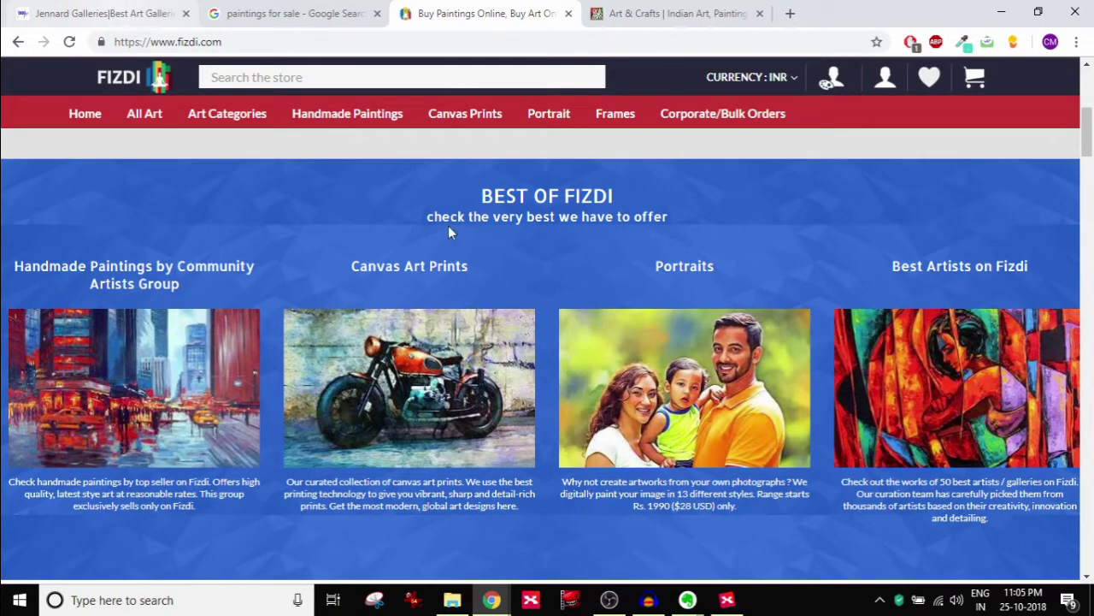
Return to the mind map, select the topic "Brief Description helps User and Search Engines", and expand and collapse its subtopic.
key(ctrl+1)
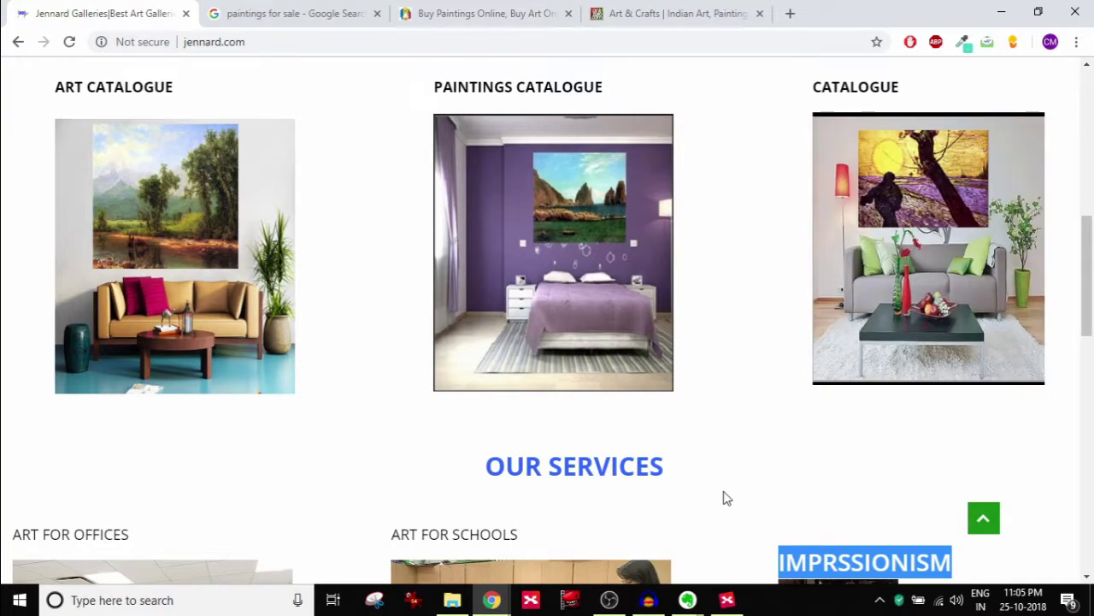
click(726, 600)
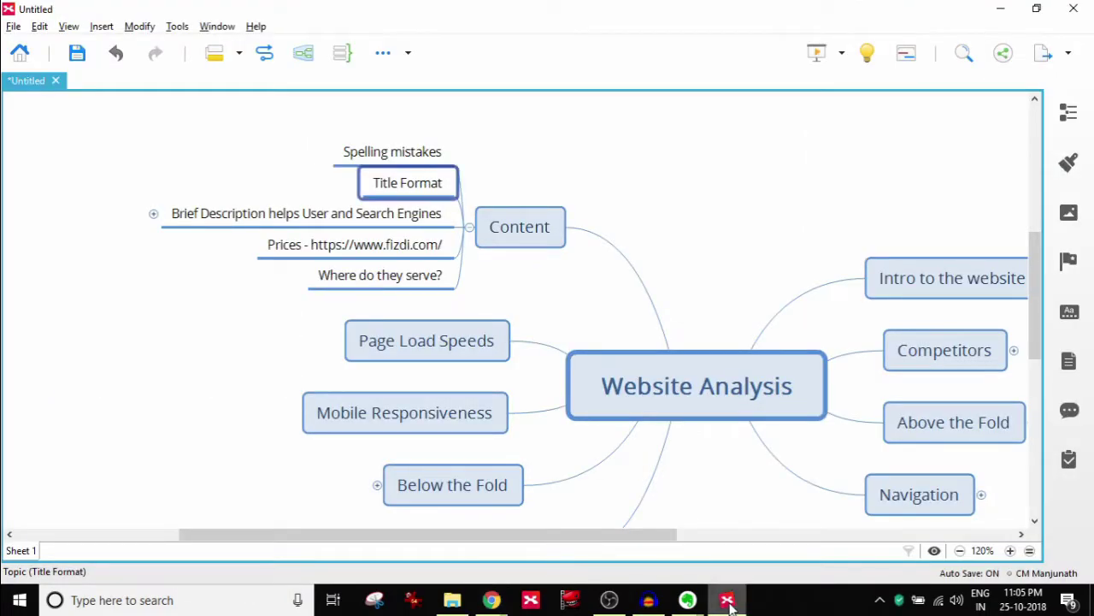
click(329, 217)
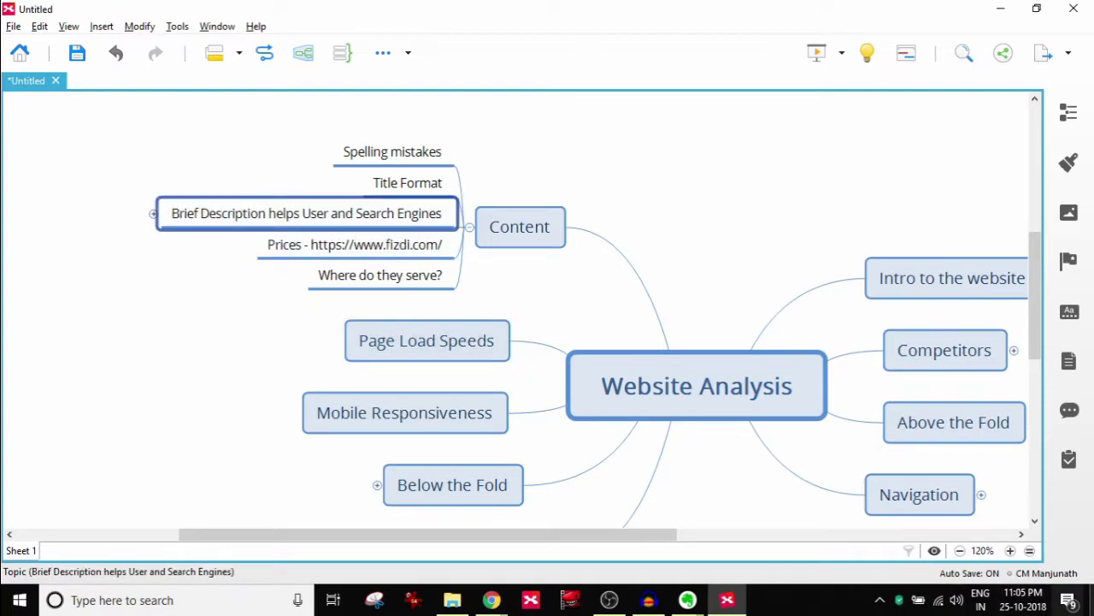
click(154, 214)
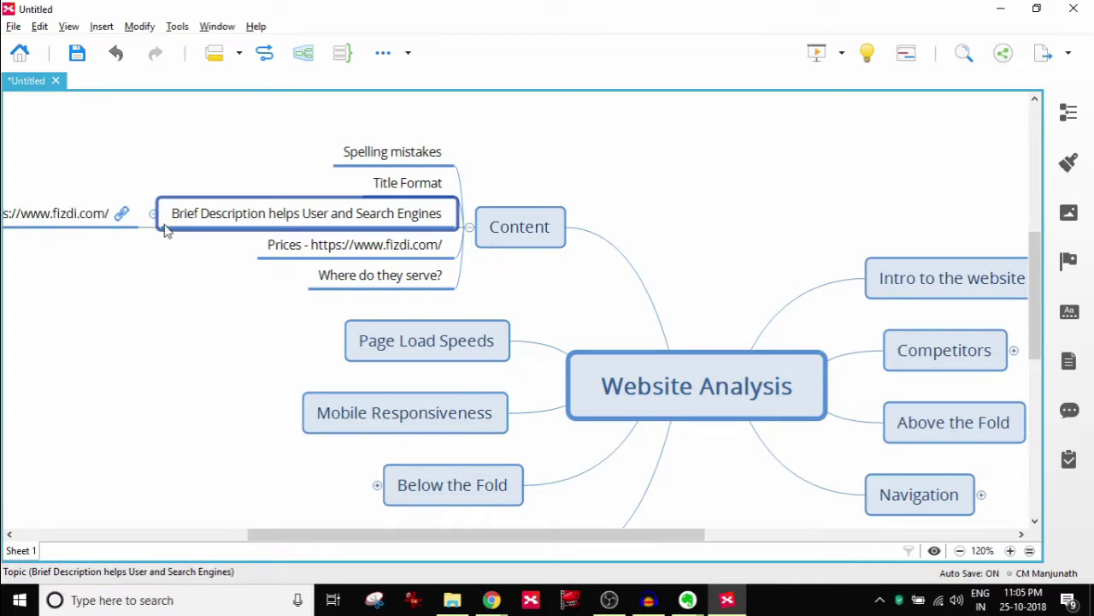
click(151, 222)
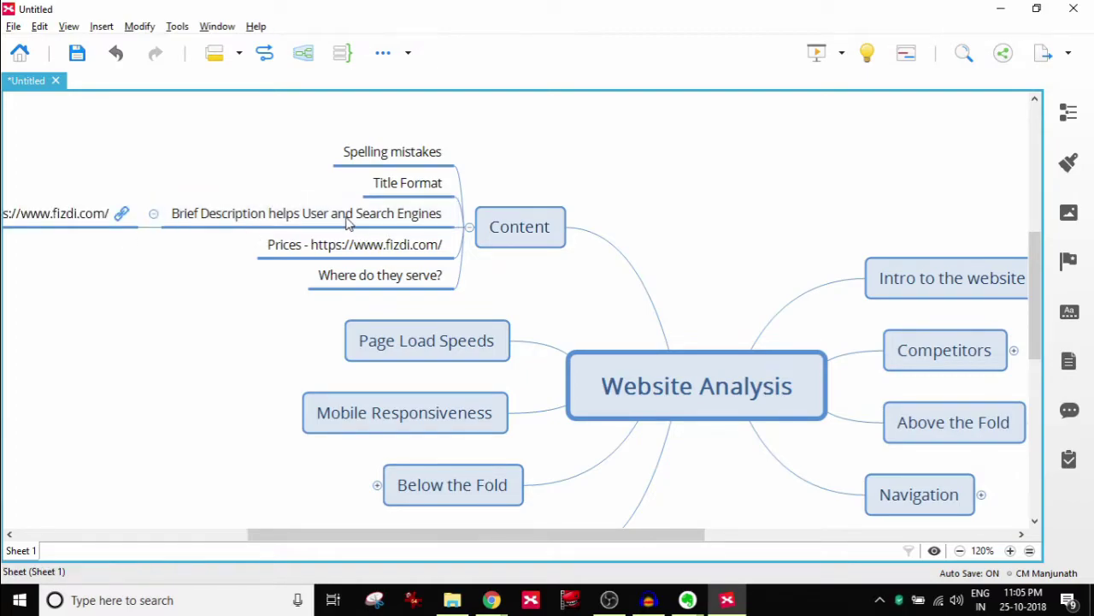
click(150, 215)
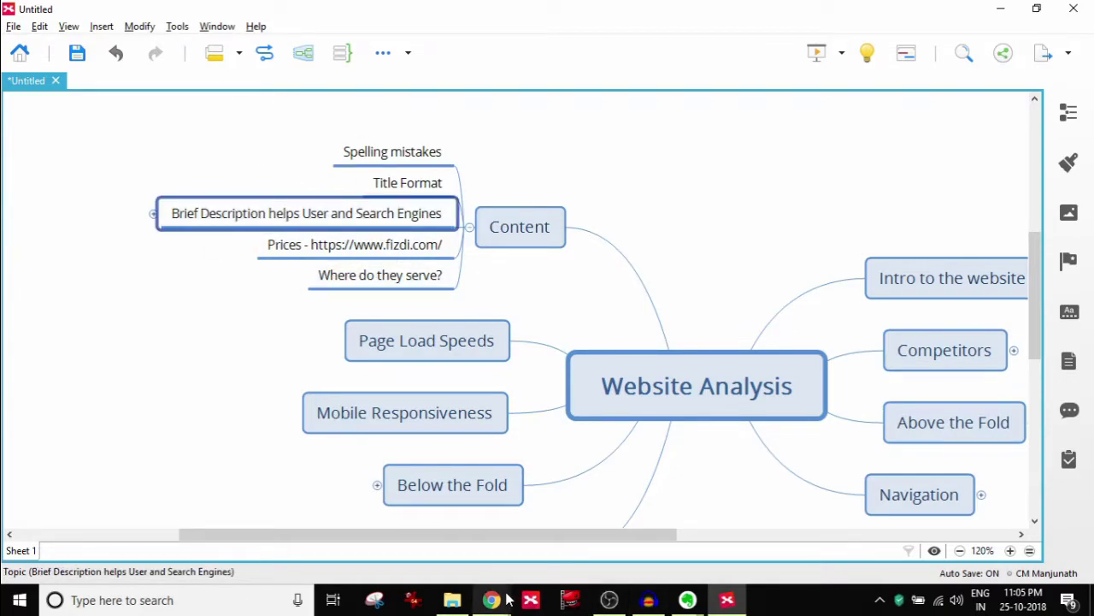
Check the prices shown under Best of Fizdi and in the ArtZolo search results for "buddha".
mouse_move(492, 599)
click(358, 487)
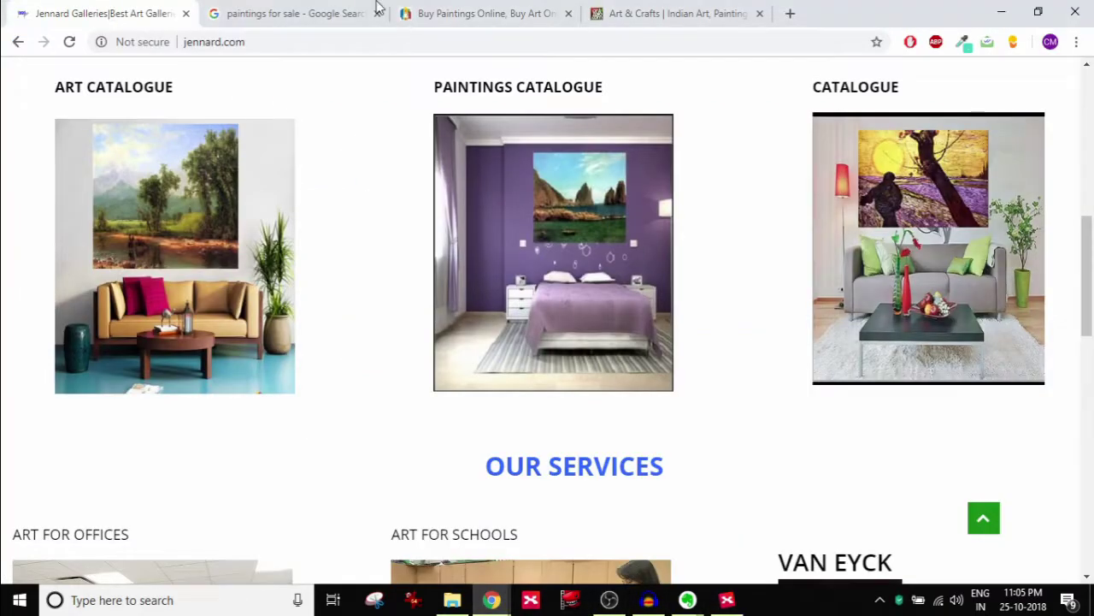
click(466, 14)
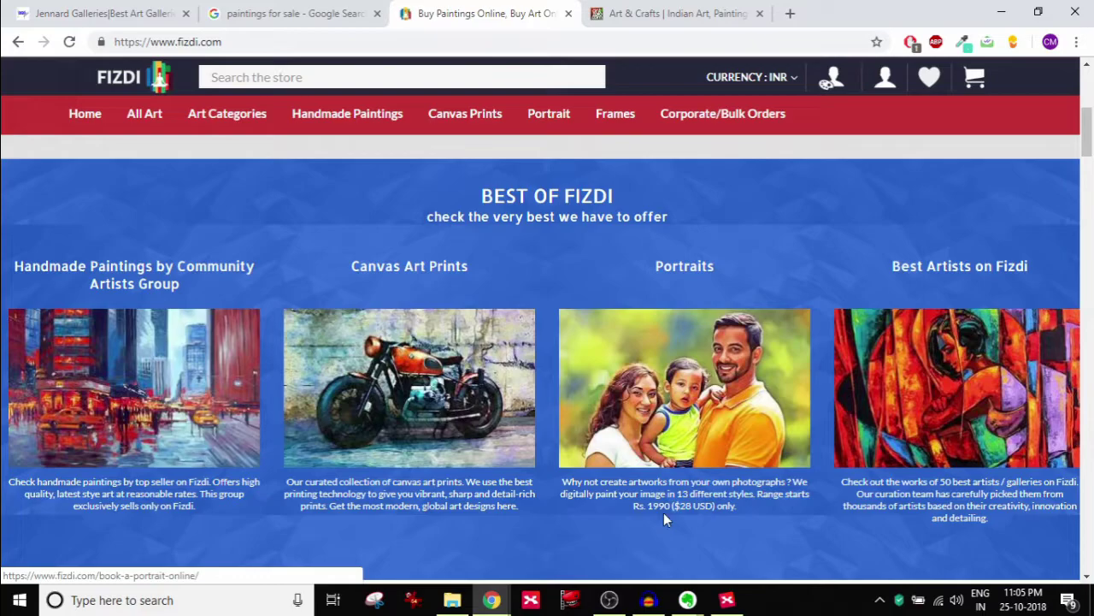
click(671, 12)
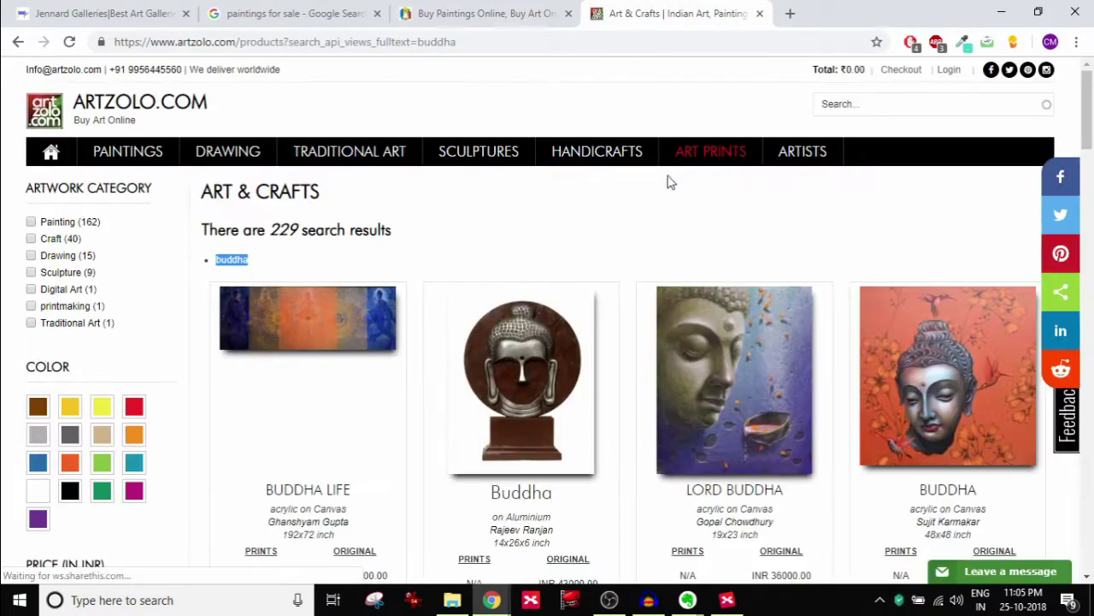
scroll(680, 223, down, 1)
scroll(680, 222, down, 2)
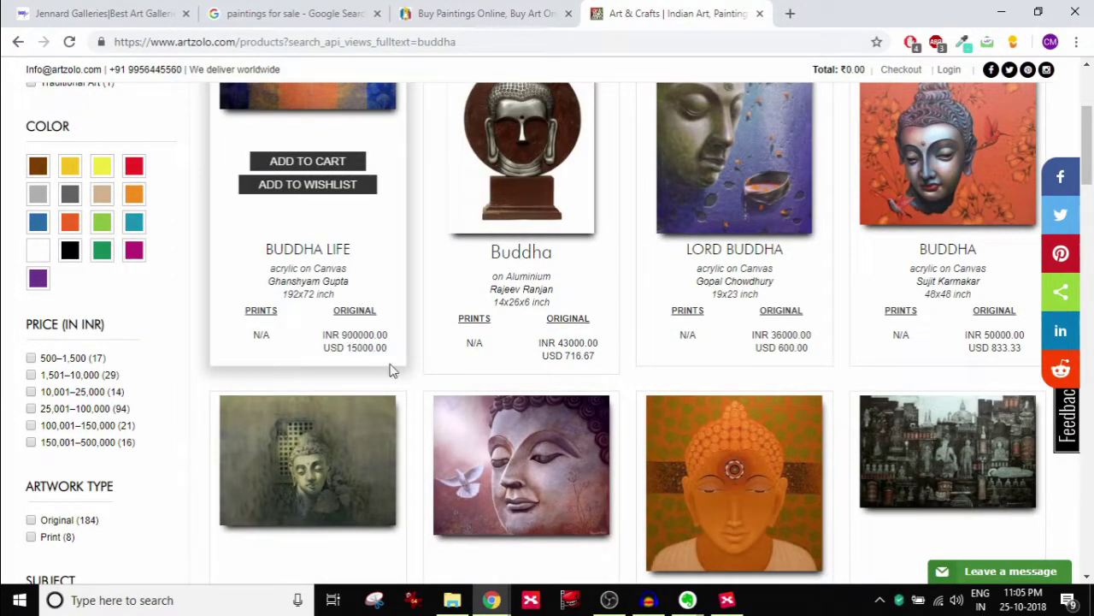
Open the ArtZolo homepage and examine how its art is organised by category, style, theme and price.
scroll(436, 372, up, 3)
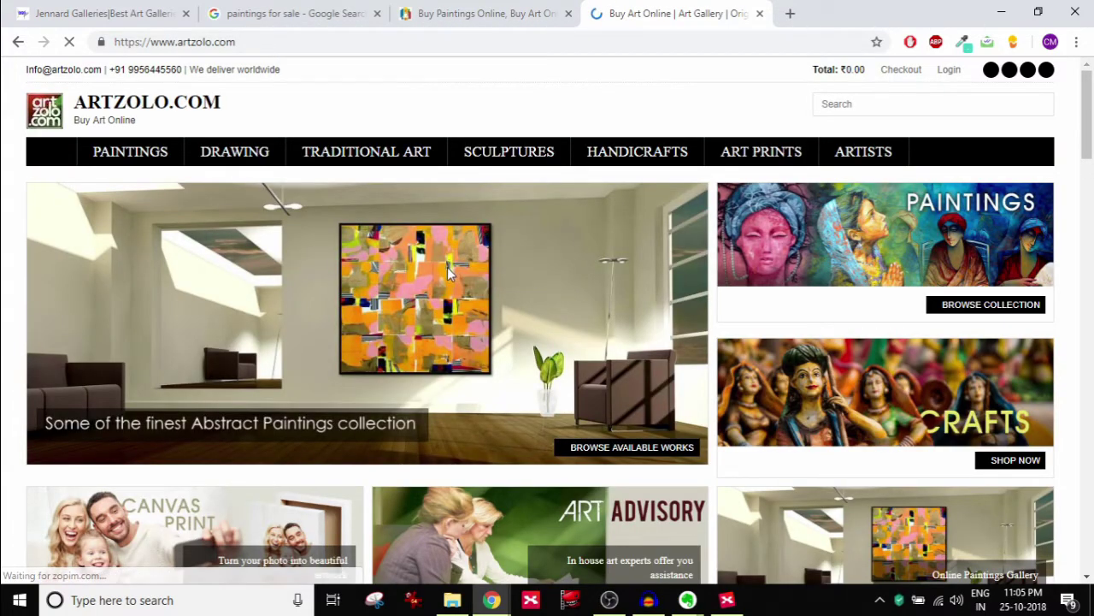
scroll(434, 253, down, 2)
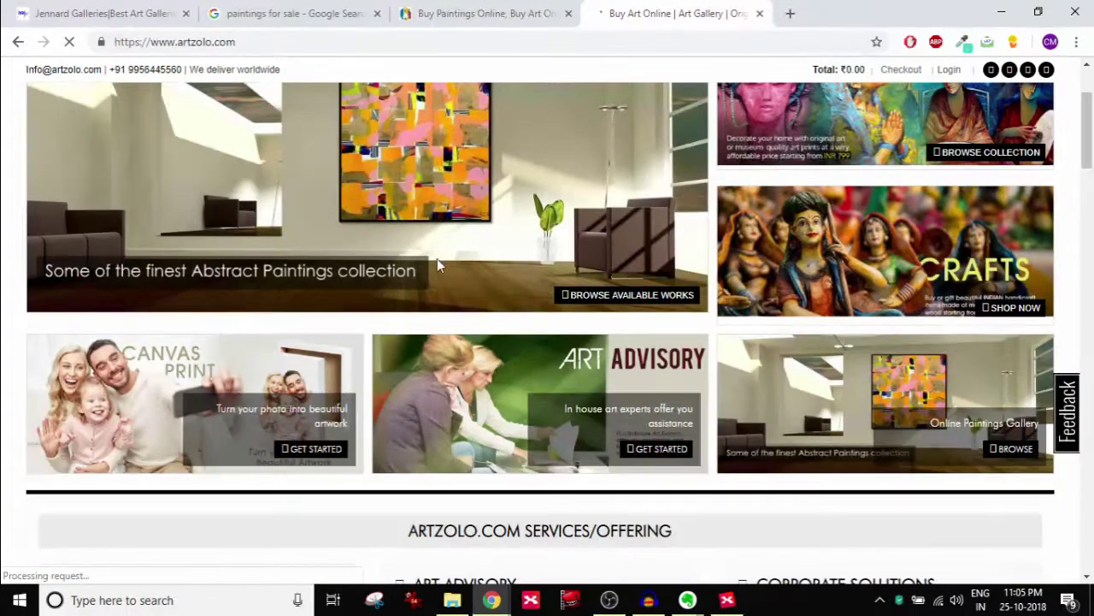
scroll(437, 264, down, 6)
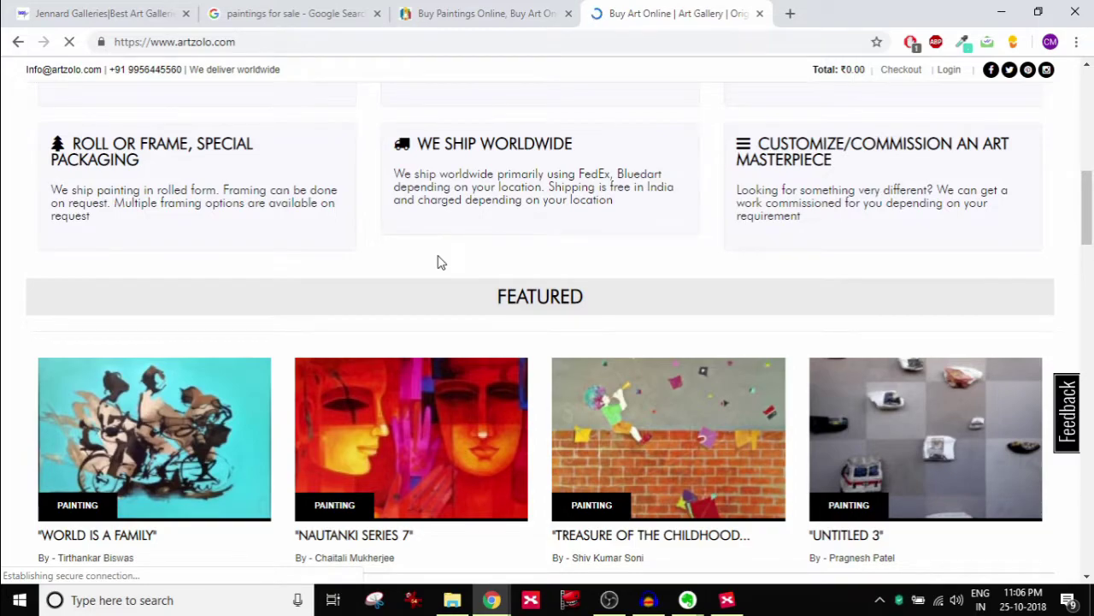
scroll(438, 262, down, 8)
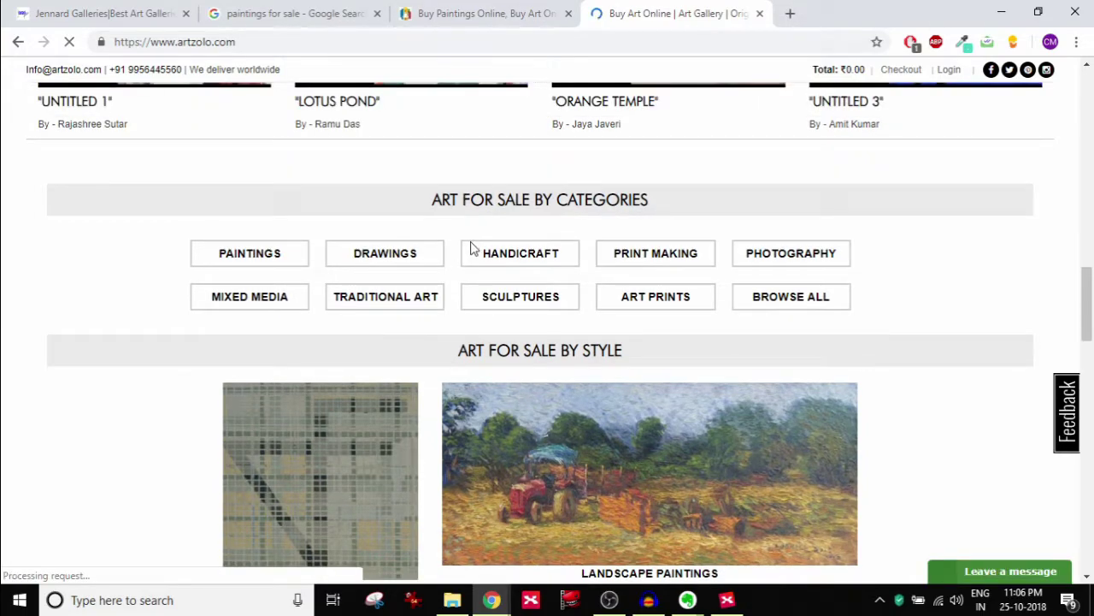
scroll(472, 250, up, 3)
scroll(472, 256, down, 4)
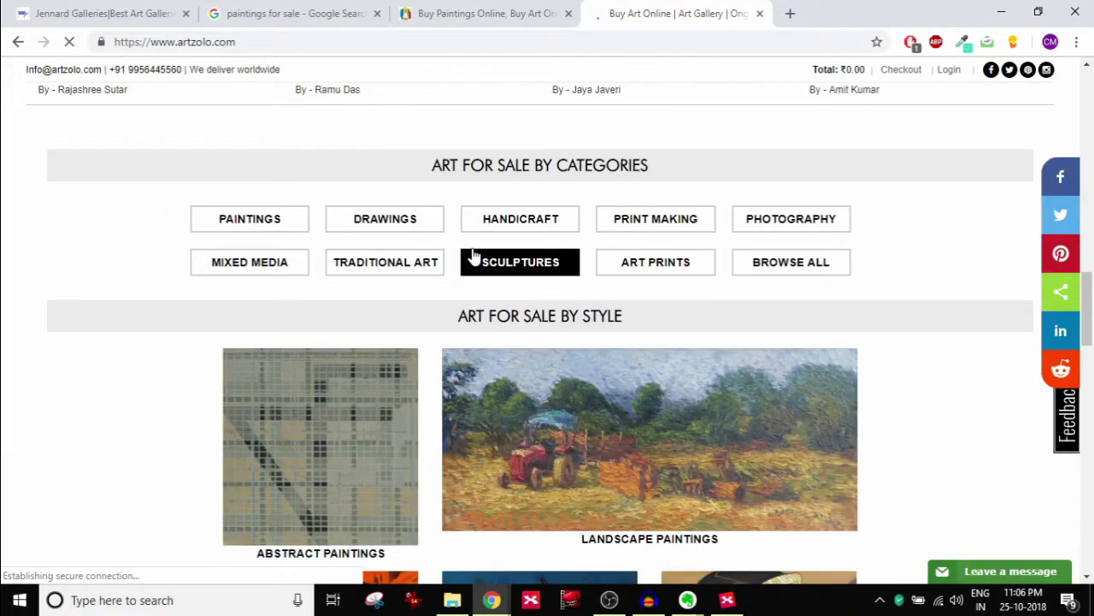
scroll(472, 257, down, 3)
scroll(473, 256, down, 1)
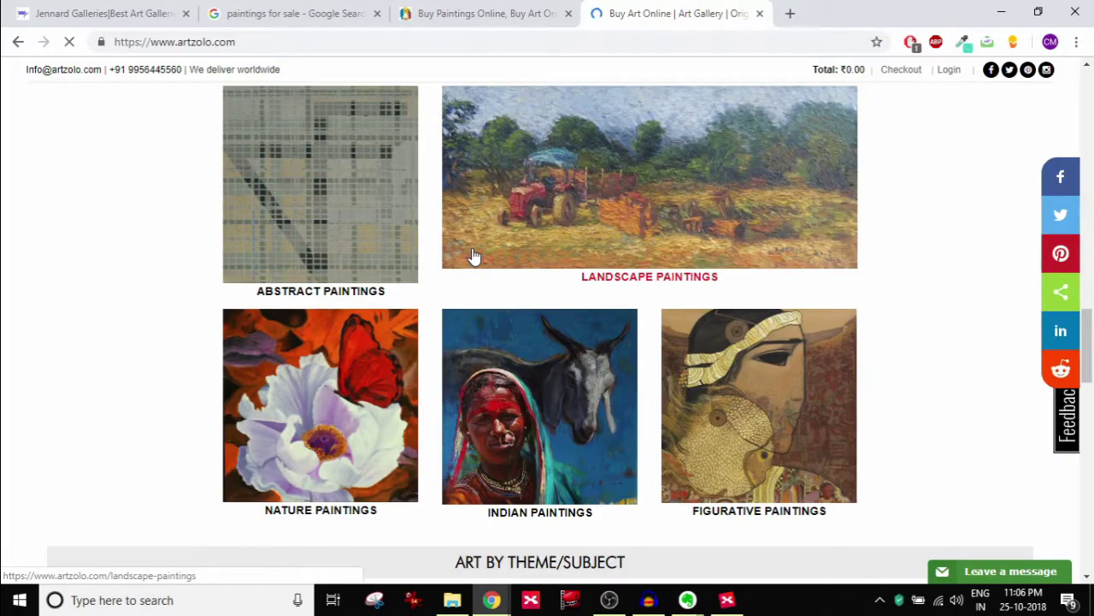
scroll(472, 257, down, 5)
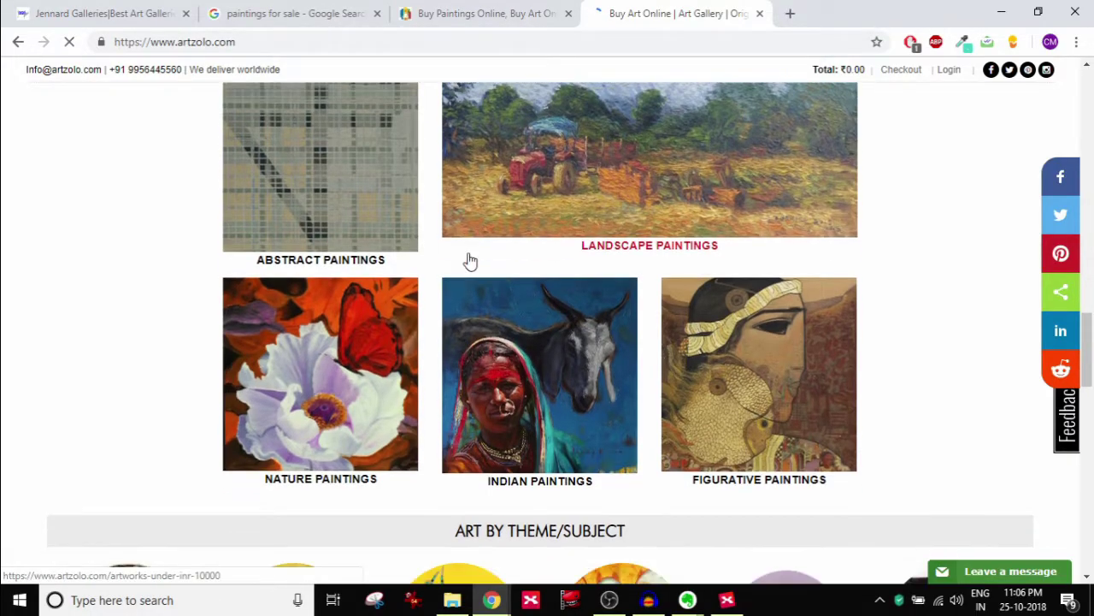
scroll(469, 261, down, 5)
scroll(470, 251, up, 6)
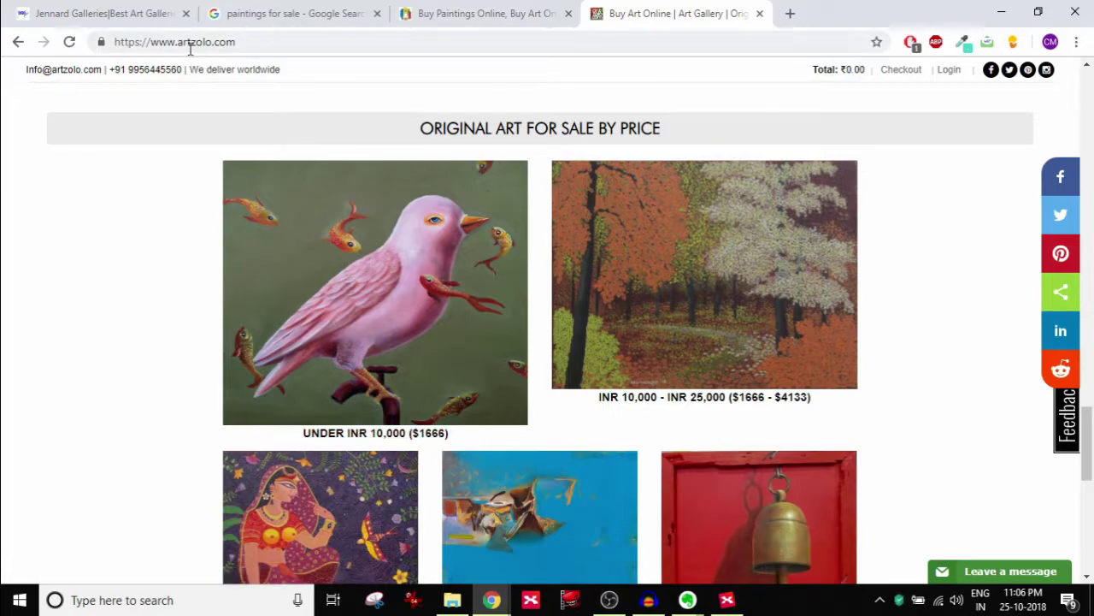
Compare ArtZolo's price categories with the Jennard Galleries homepage, and return to the Content topics in the mind map.
drag(186, 41, 277, 38)
click(130, 14)
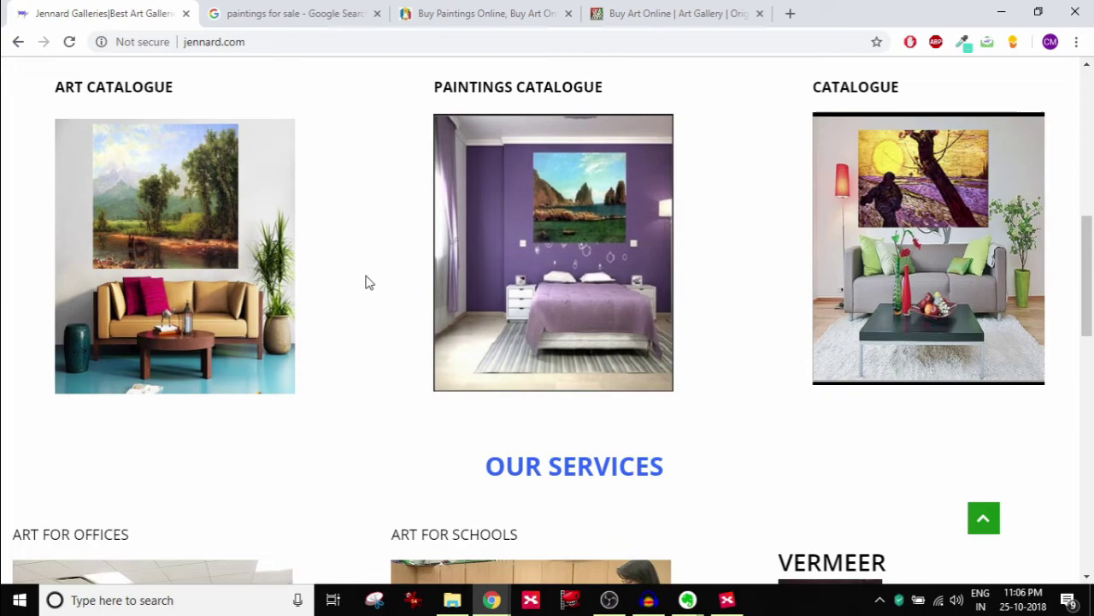
click(734, 603)
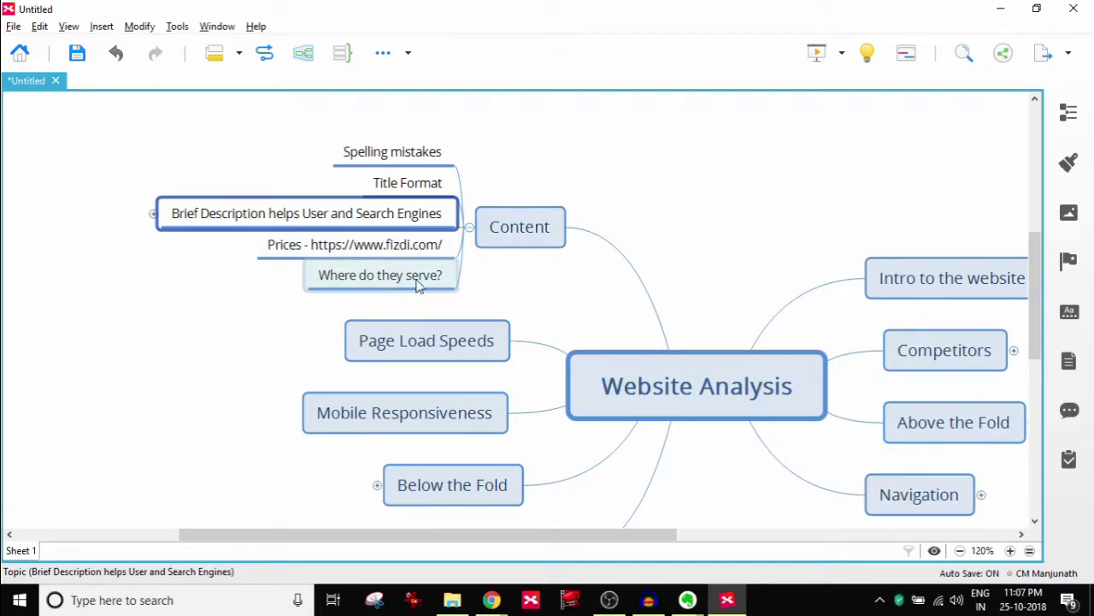
Highlight ArtZolo's "We deliver worldwide" note in the browser, and check the Fizdi and Jennard Galleries homepages for similar delivery information.
click(492, 599)
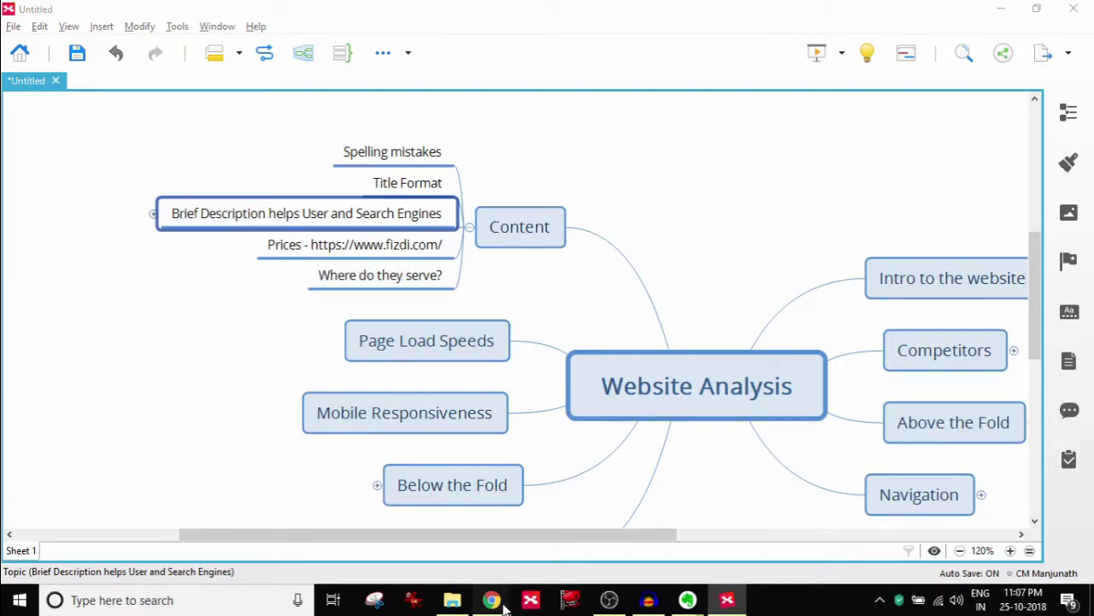
click(374, 522)
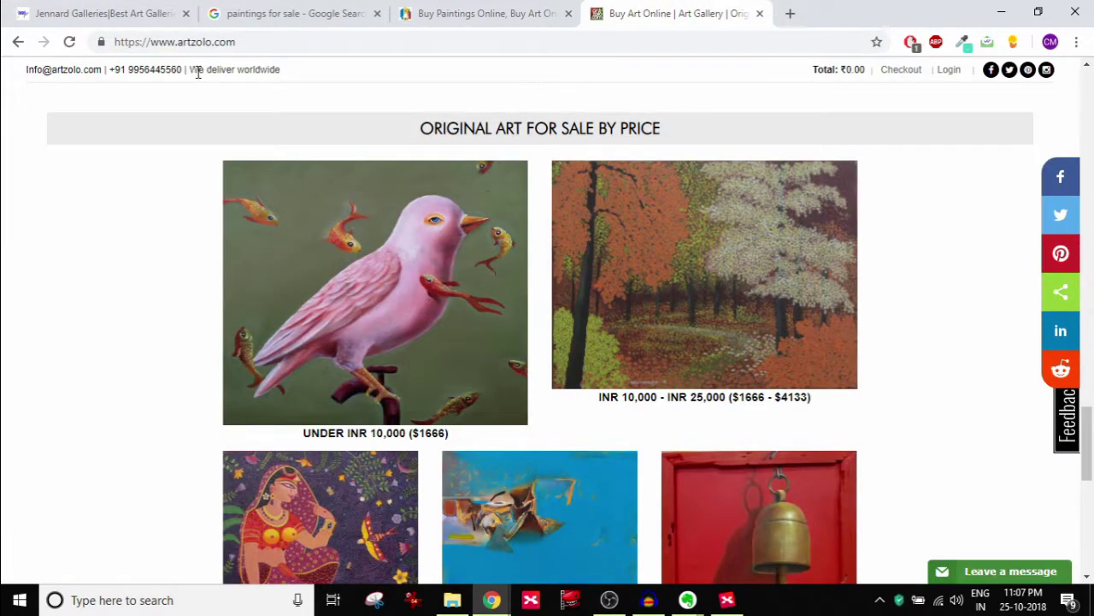
drag(198, 72, 288, 73)
click(301, 78)
click(466, 14)
key(ctrl+1)
scroll(399, 222, up, 10)
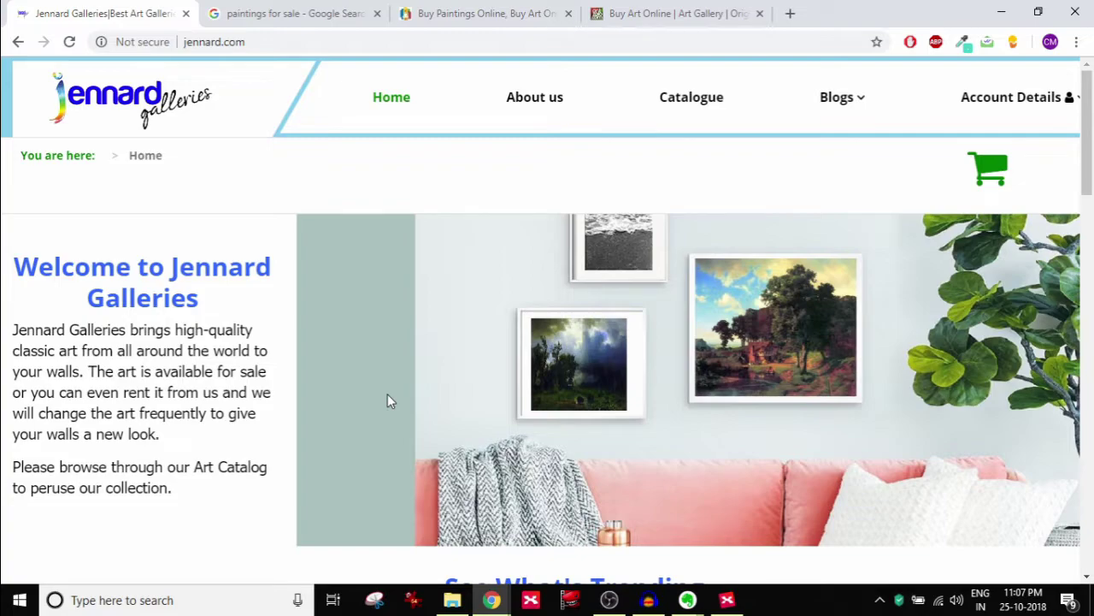
Return to the mind map and collapse the Content topic.
key(alt+Tab)
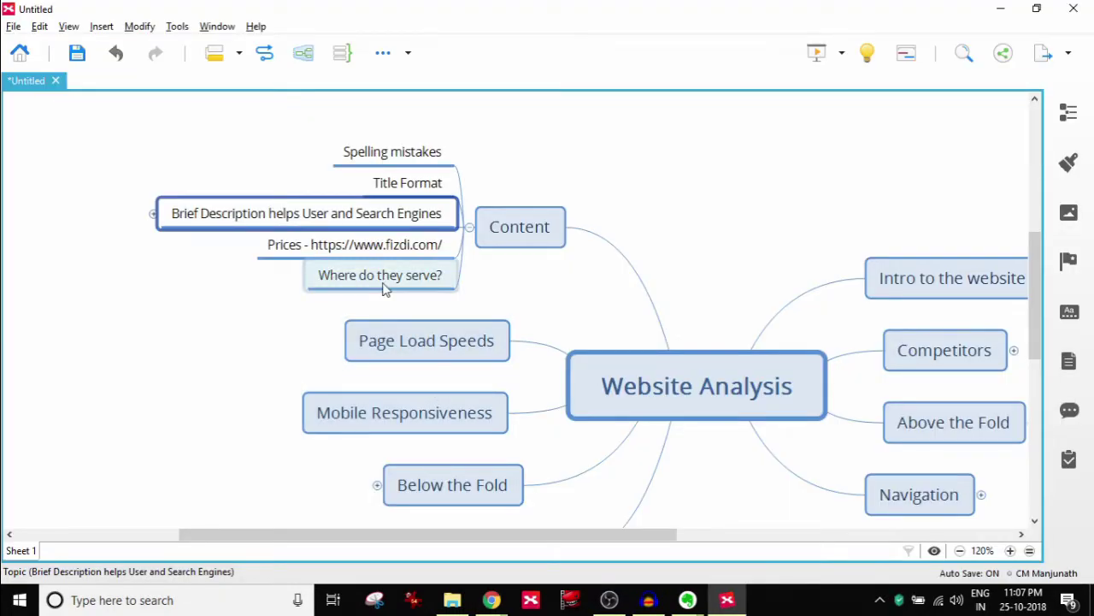
click(466, 233)
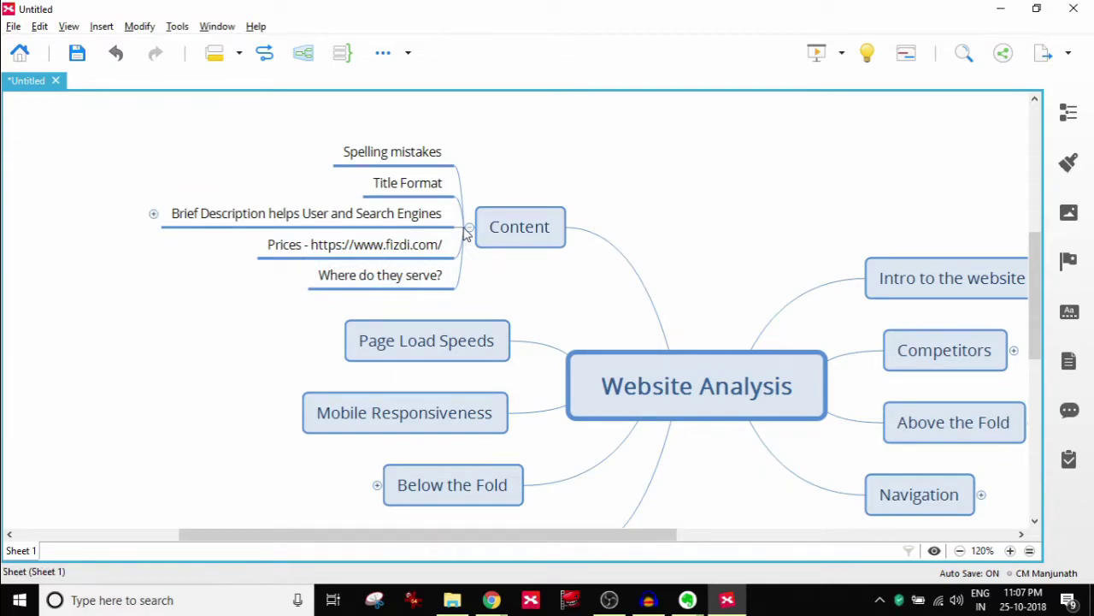
click(468, 229)
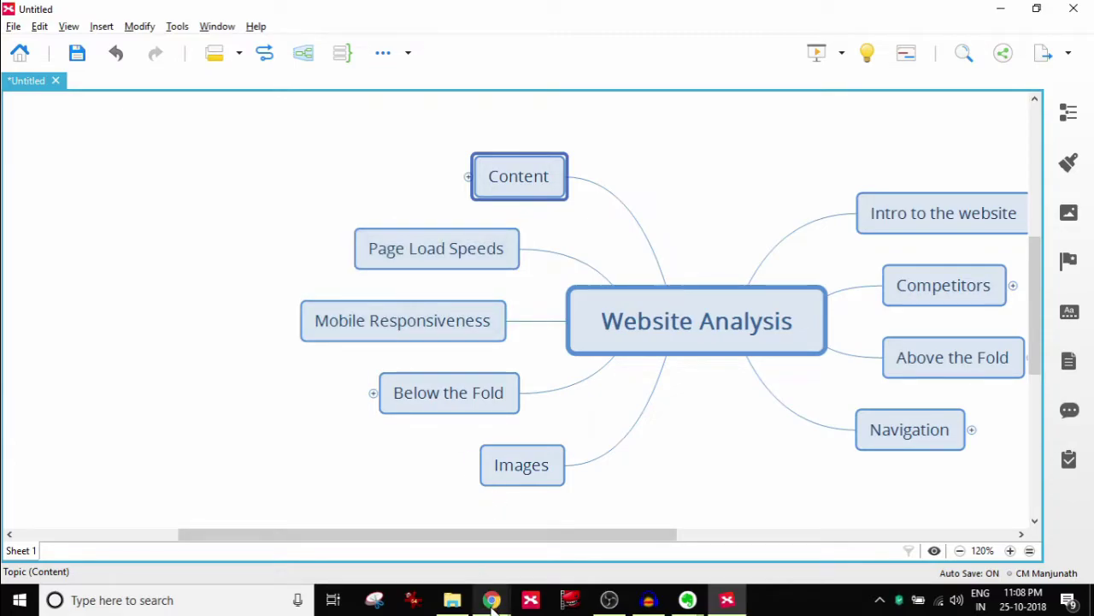
mouse_move(492, 603)
click(466, 538)
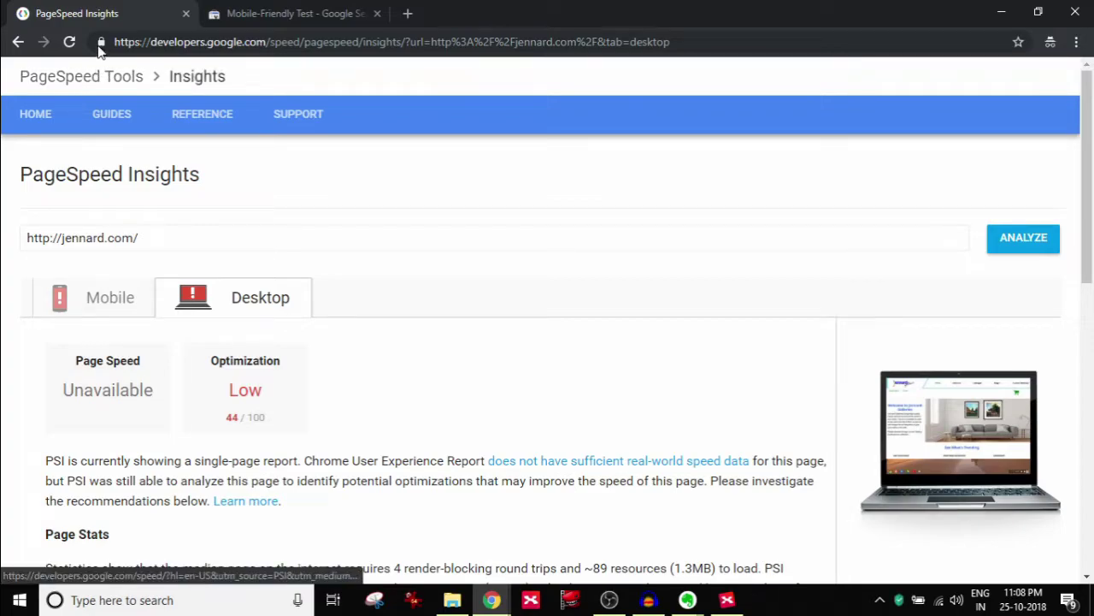
click(107, 305)
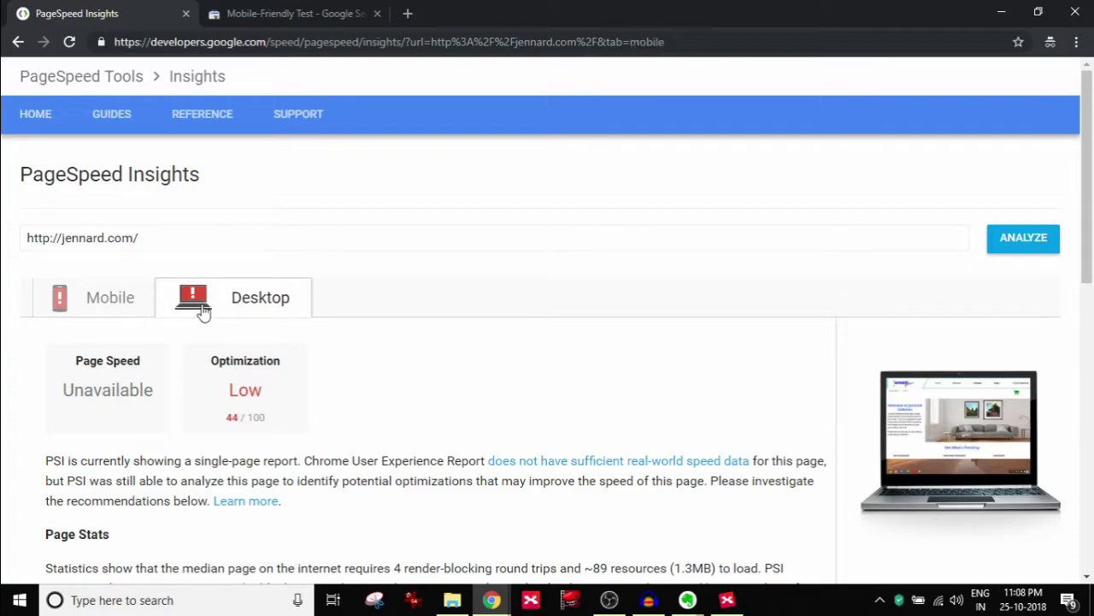
click(248, 299)
scroll(315, 289, down, 2)
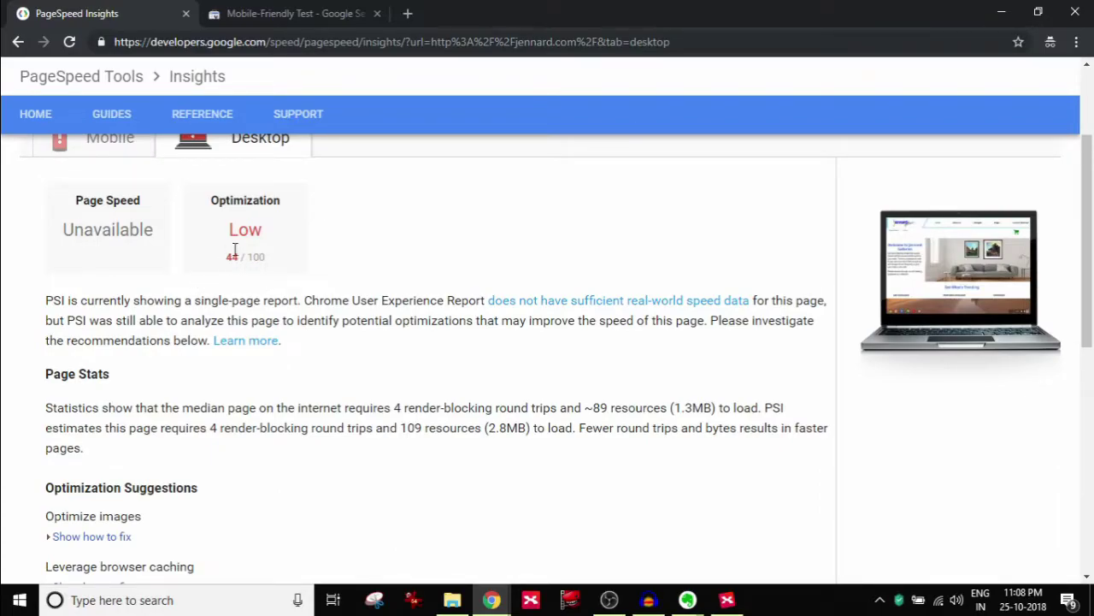
scroll(262, 254, up, 1)
scroll(262, 254, up, 1)
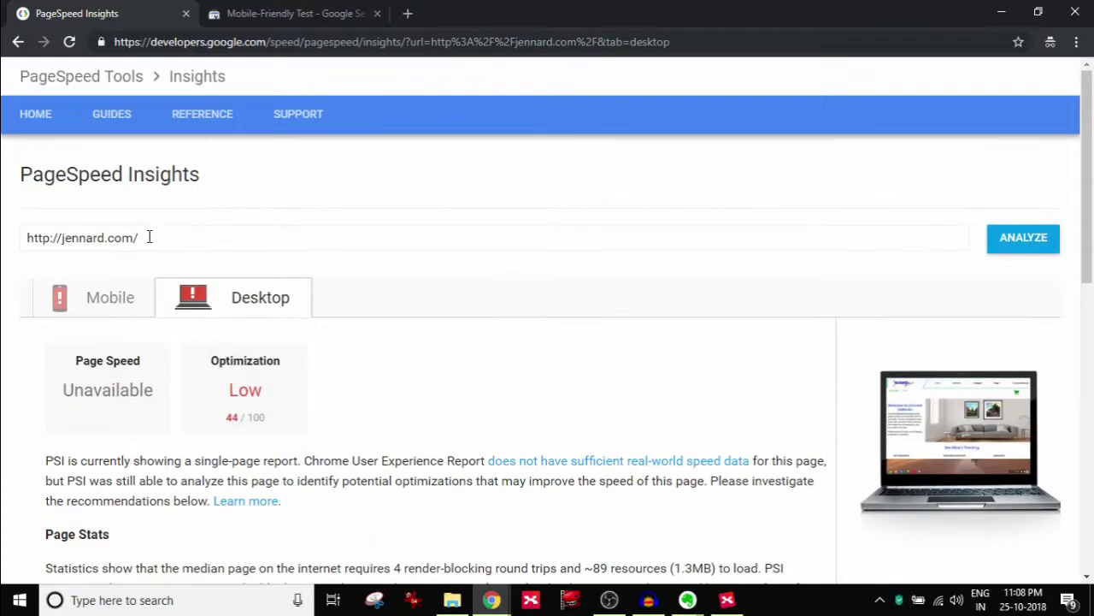
click(107, 306)
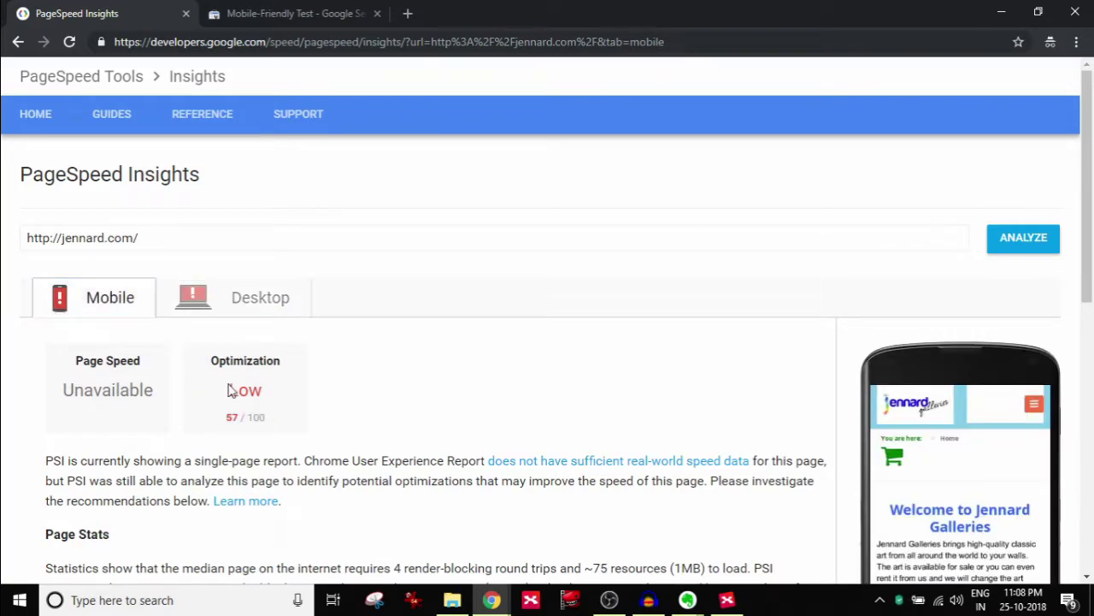
scroll(269, 276, down, 4)
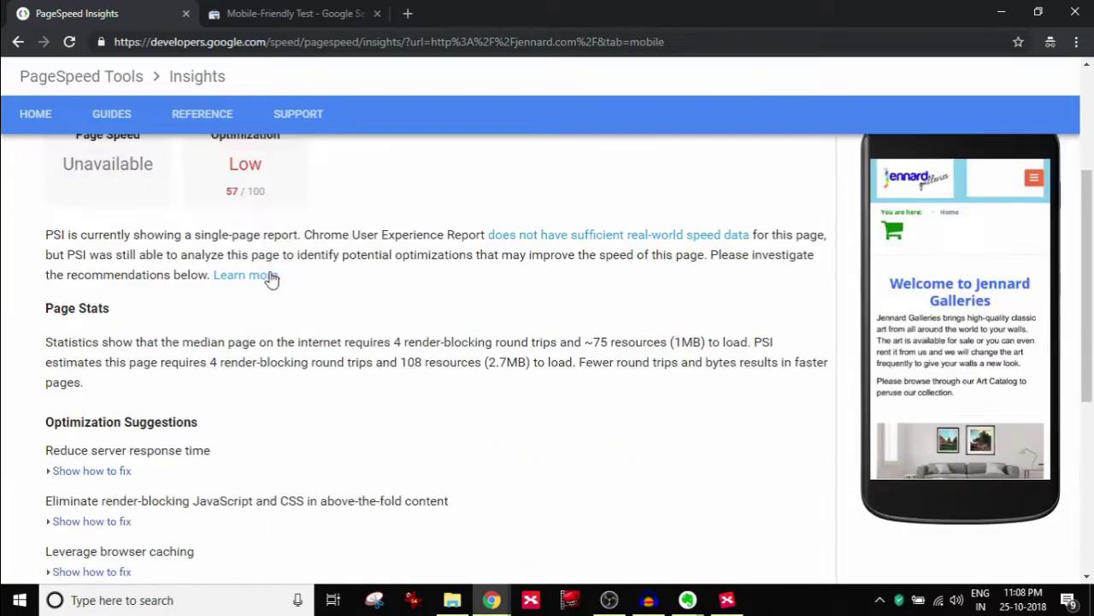
scroll(214, 380, down, 1)
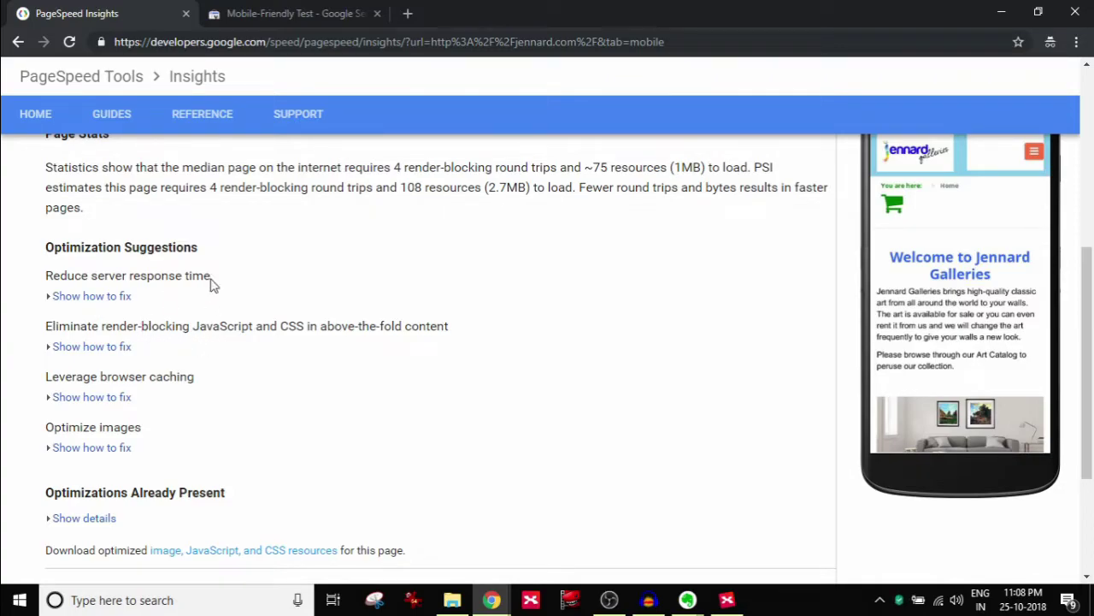
click(258, 15)
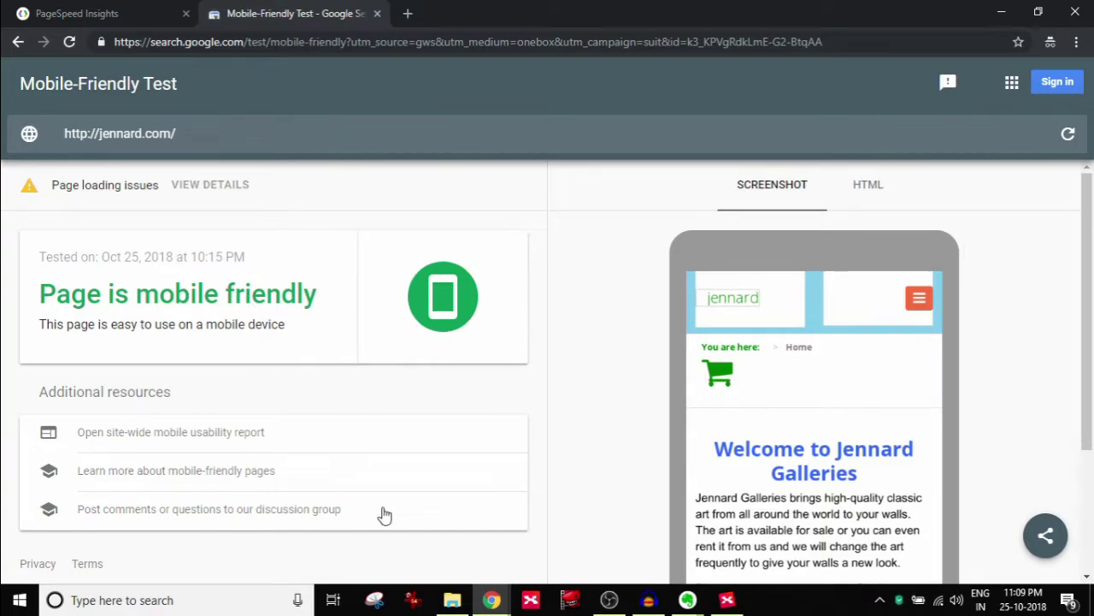
Return to the mind map and mark the Mobile Responsiveness topic with the green check mark from Task Progress.
click(728, 601)
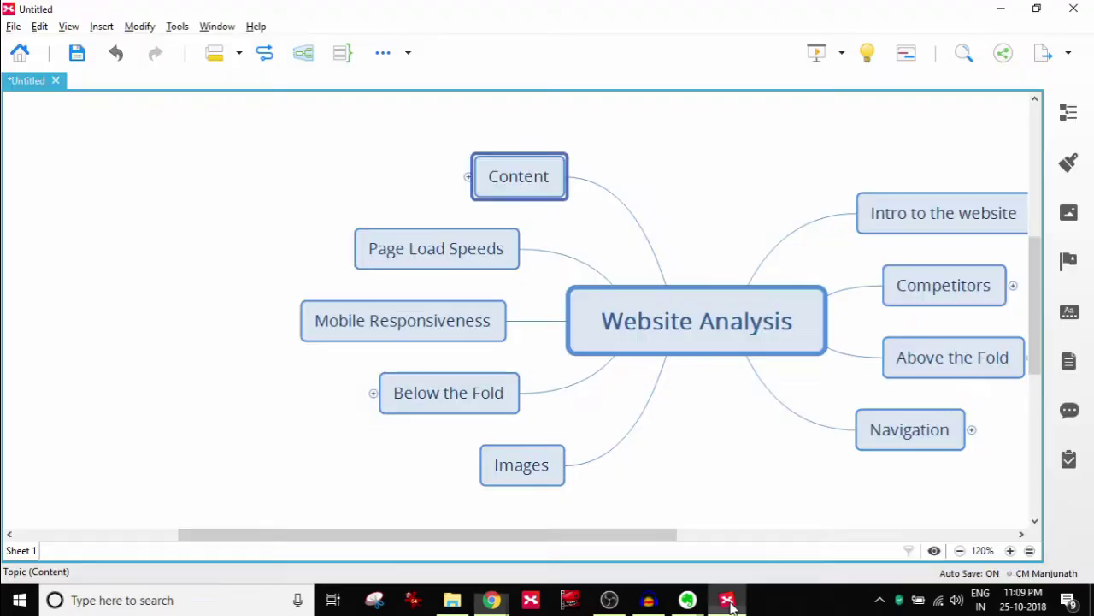
click(375, 320)
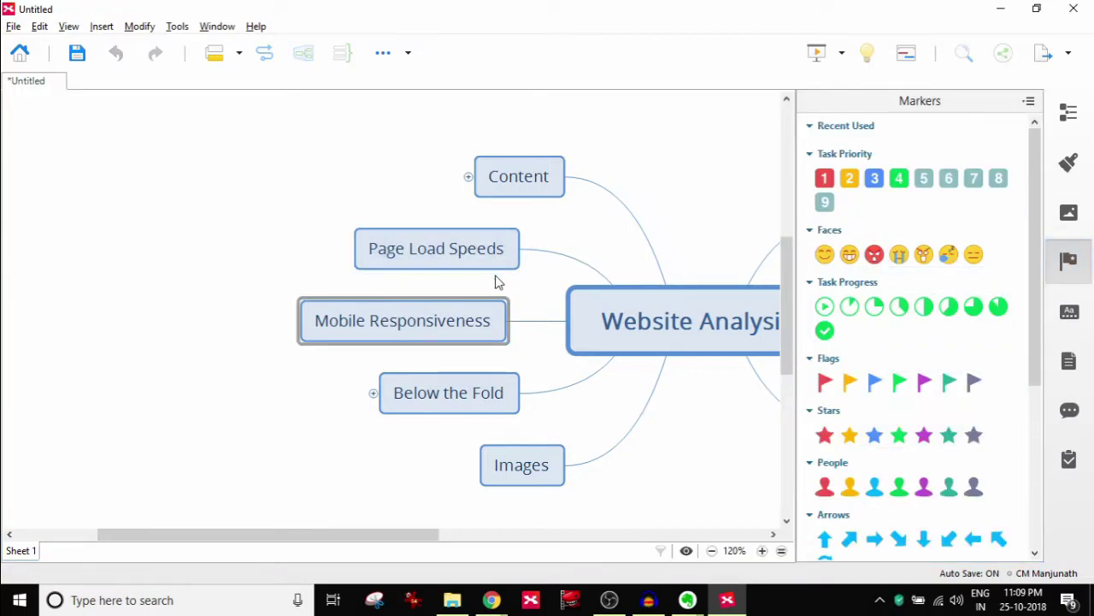
click(829, 329)
Mark the Page Load Speeds topic with the red Wrong symbol and close the marker list.
click(397, 254)
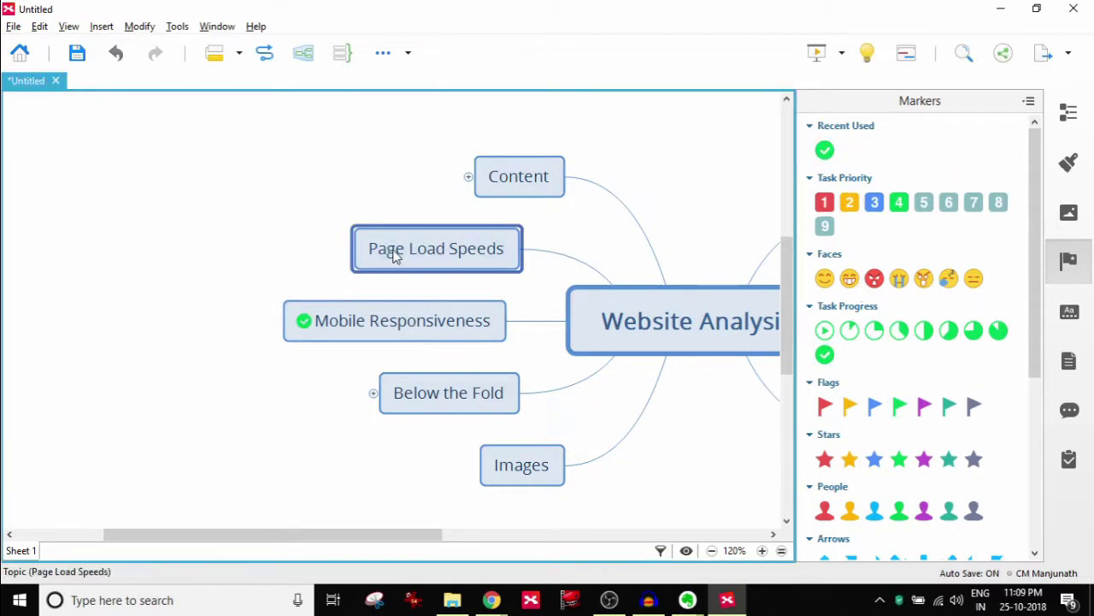
scroll(992, 393, down, 3)
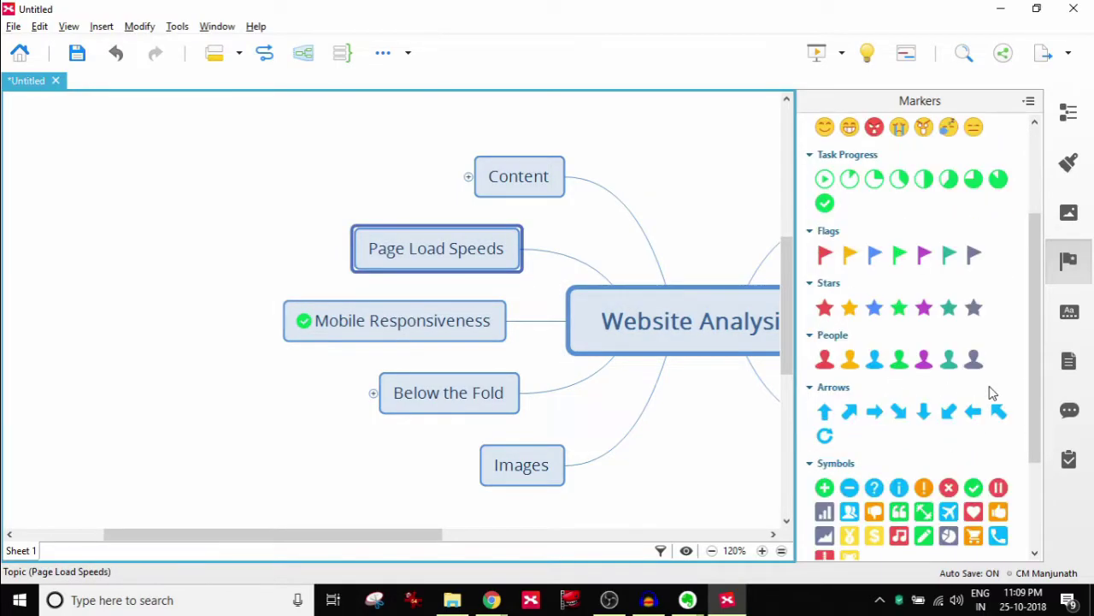
scroll(990, 391, down, 2)
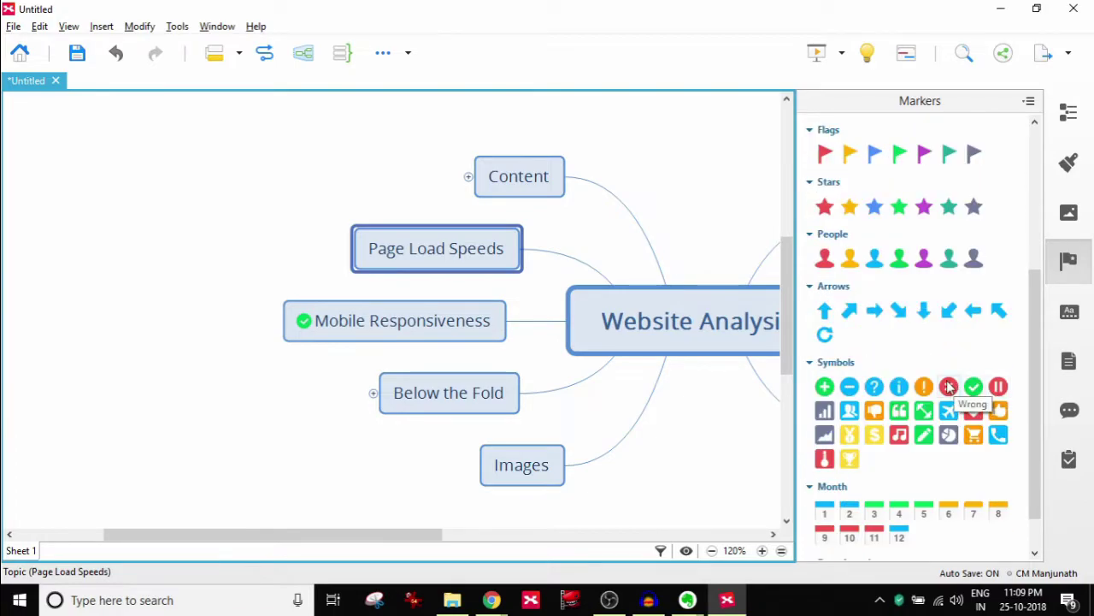
click(1067, 272)
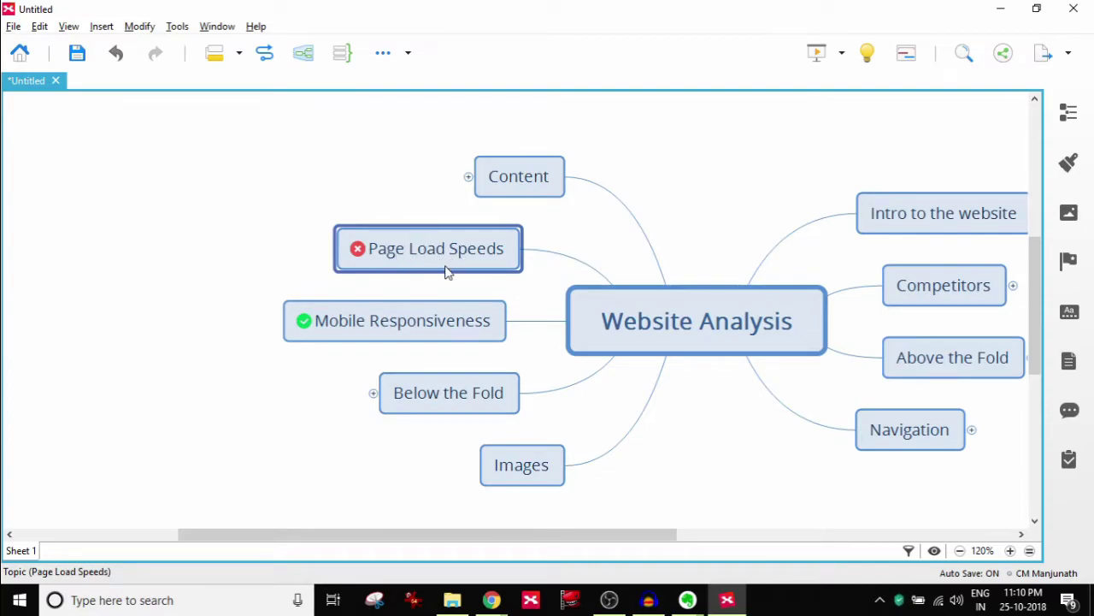
Switch to the Jennard Galleries homepage and examine the catalogue and services sections below the fold.
scroll(477, 346, down, 2)
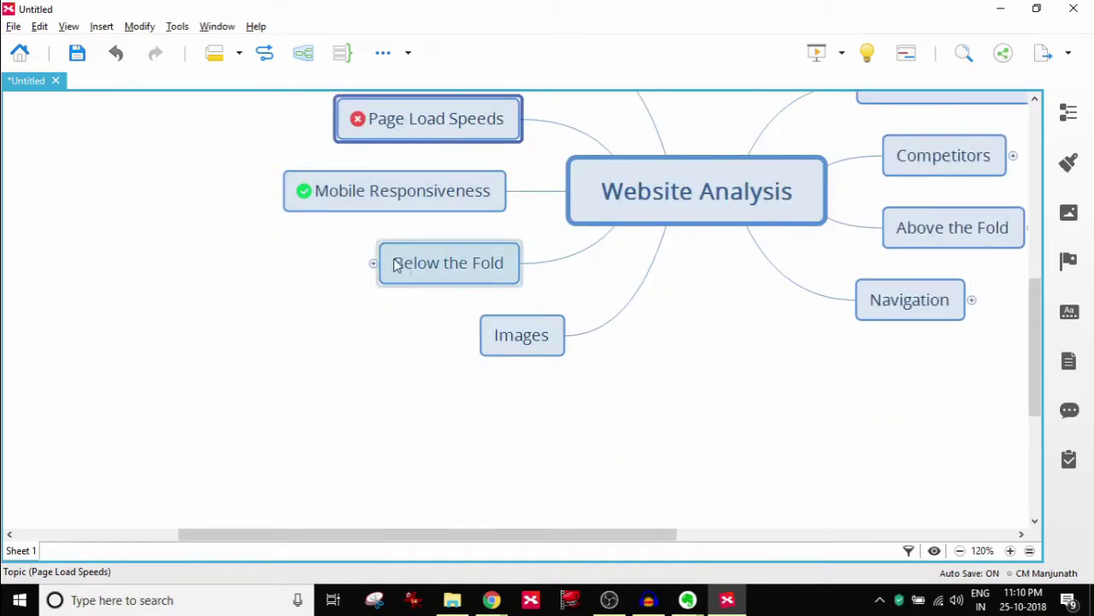
click(492, 599)
click(368, 528)
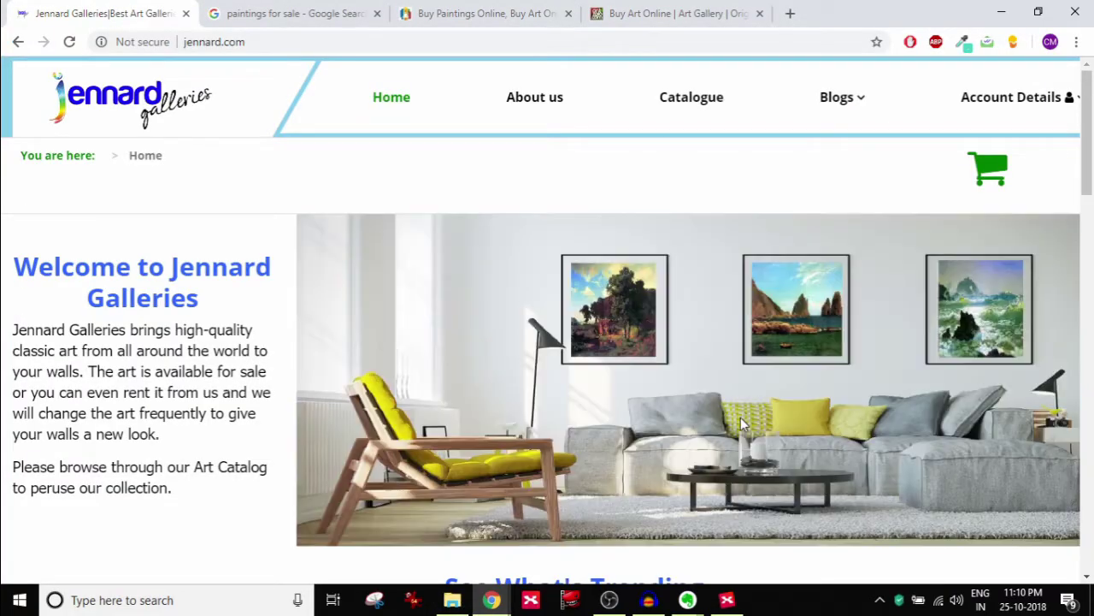
scroll(741, 418, down, 1)
scroll(741, 419, down, 6)
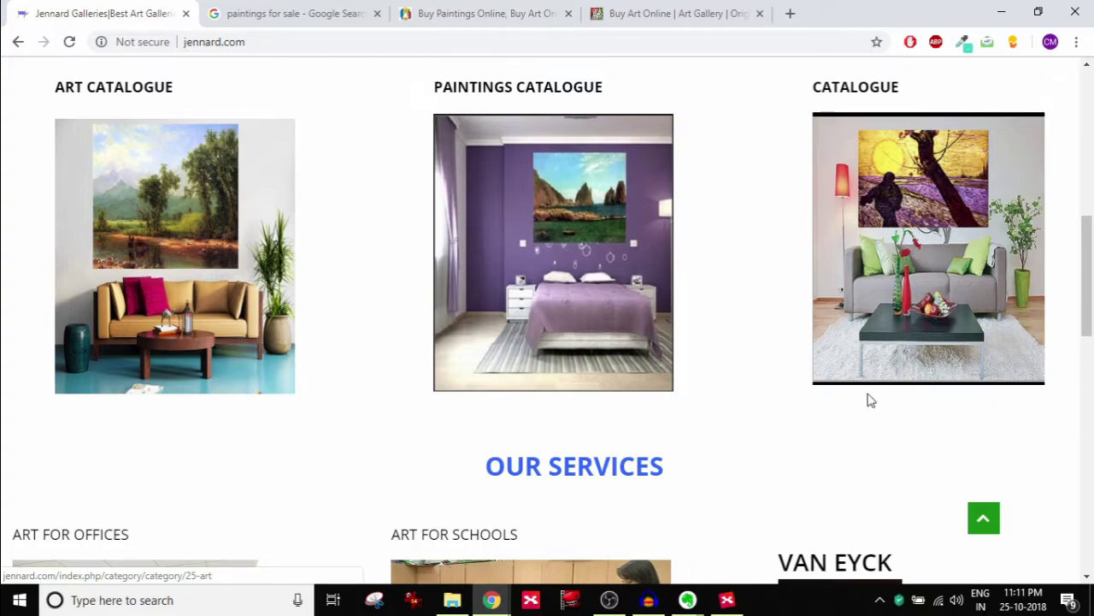
Return to the mind map and expand the Below the Fold topic to show its subtopics.
click(730, 601)
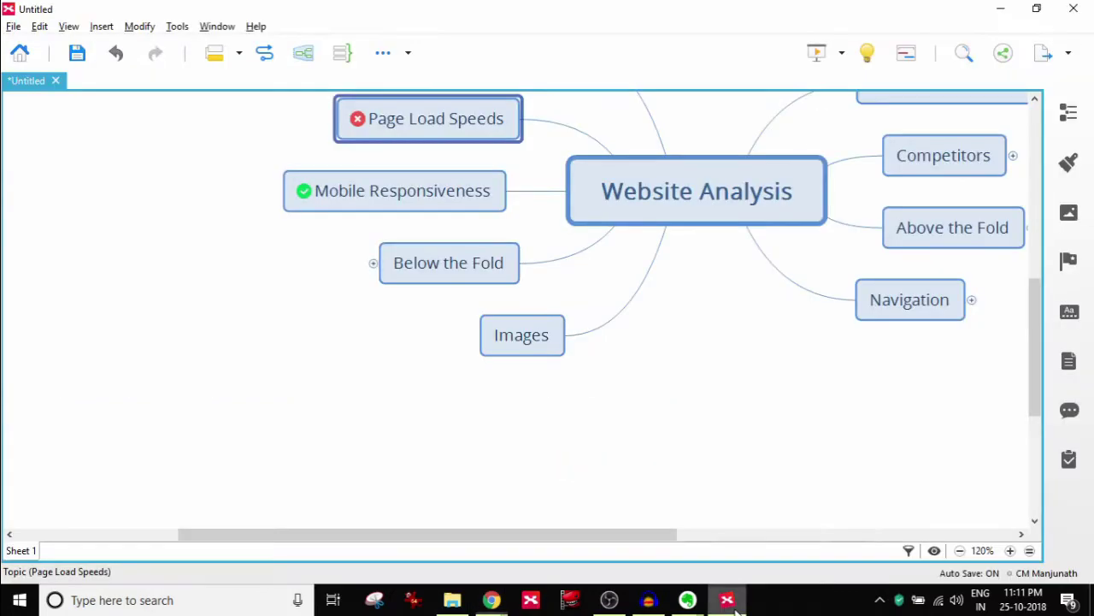
click(378, 270)
click(375, 265)
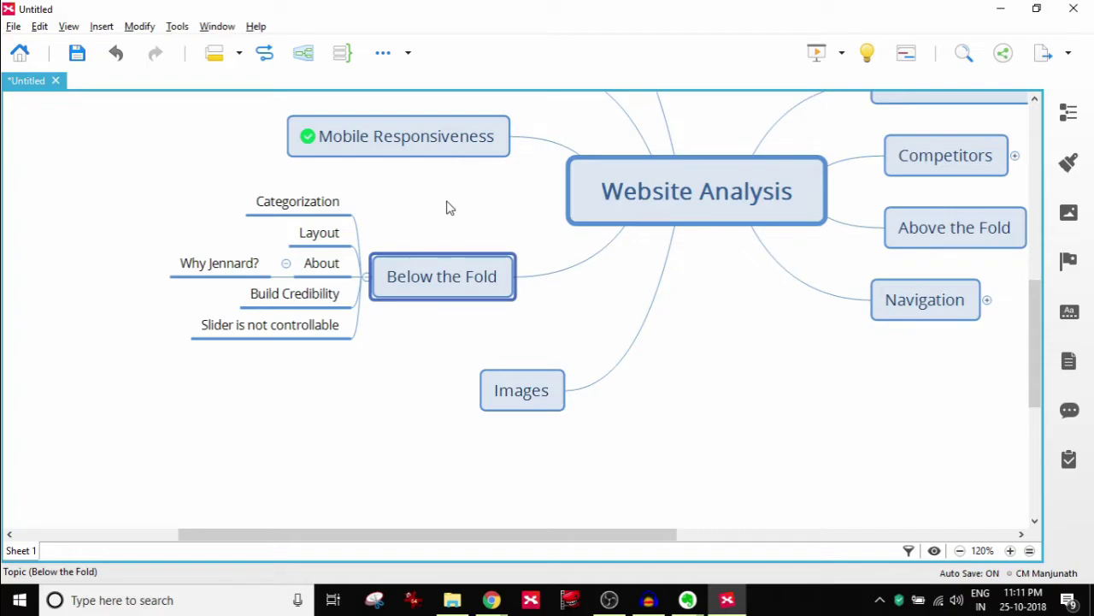
Go through the About, Why Jennard? and Build Credibility subtopics under Below the Fold one after another.
click(329, 273)
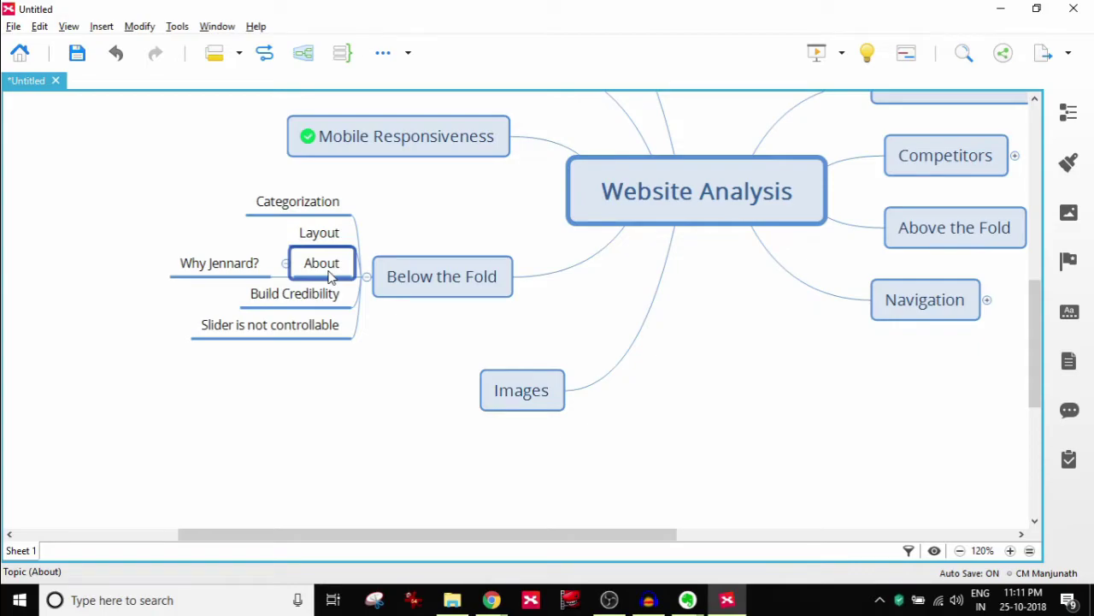
click(221, 270)
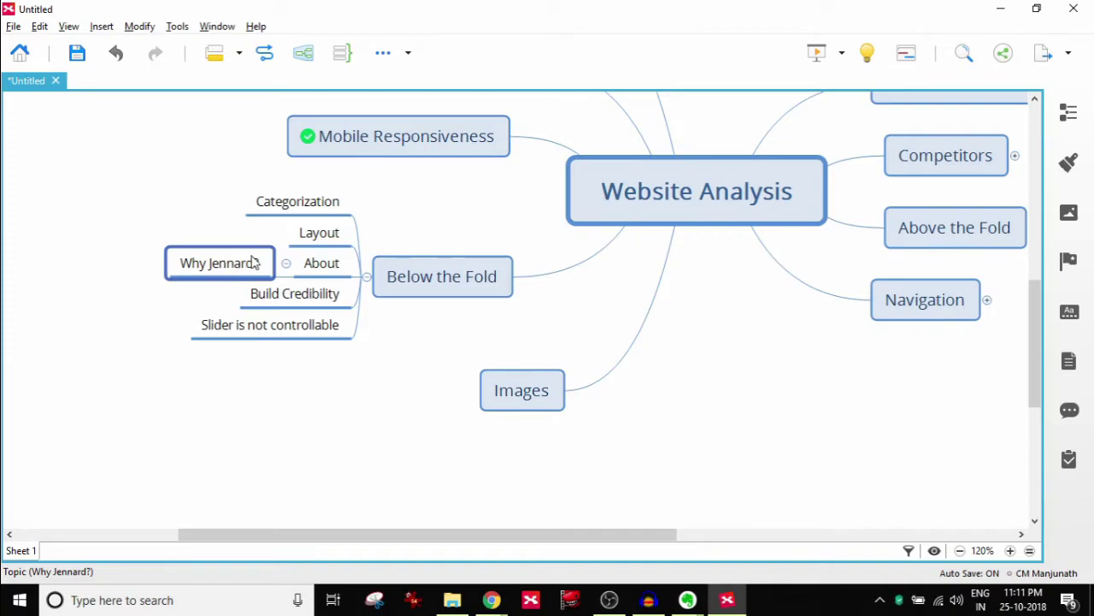
click(318, 296)
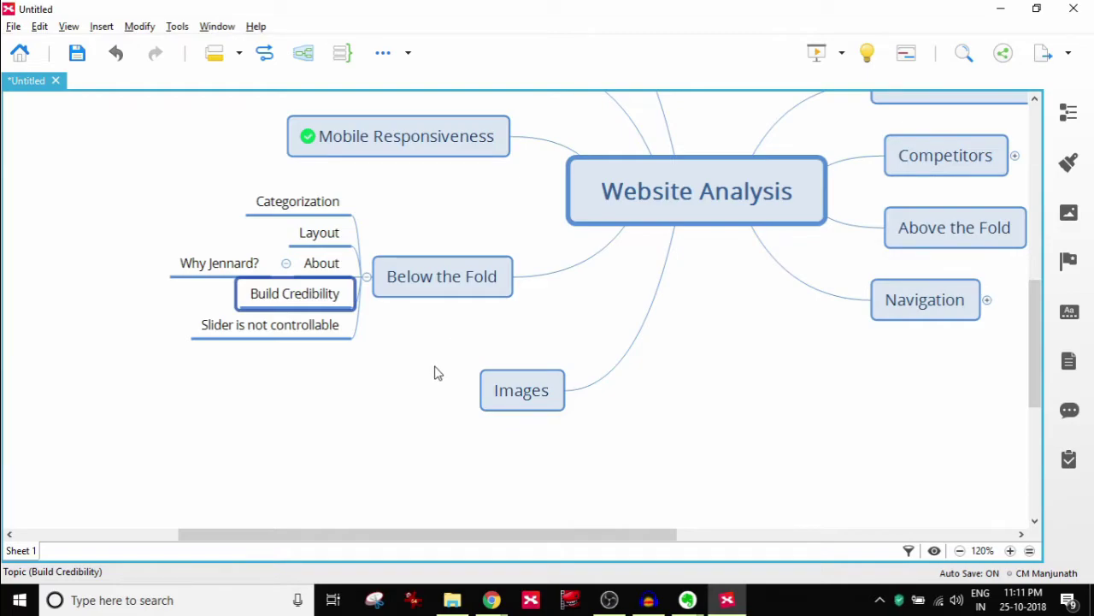
Switch to the Jennard Galleries homepage in Chrome and examine the services section and the Our Clients logo strip for credibility.
mouse_move(492, 602)
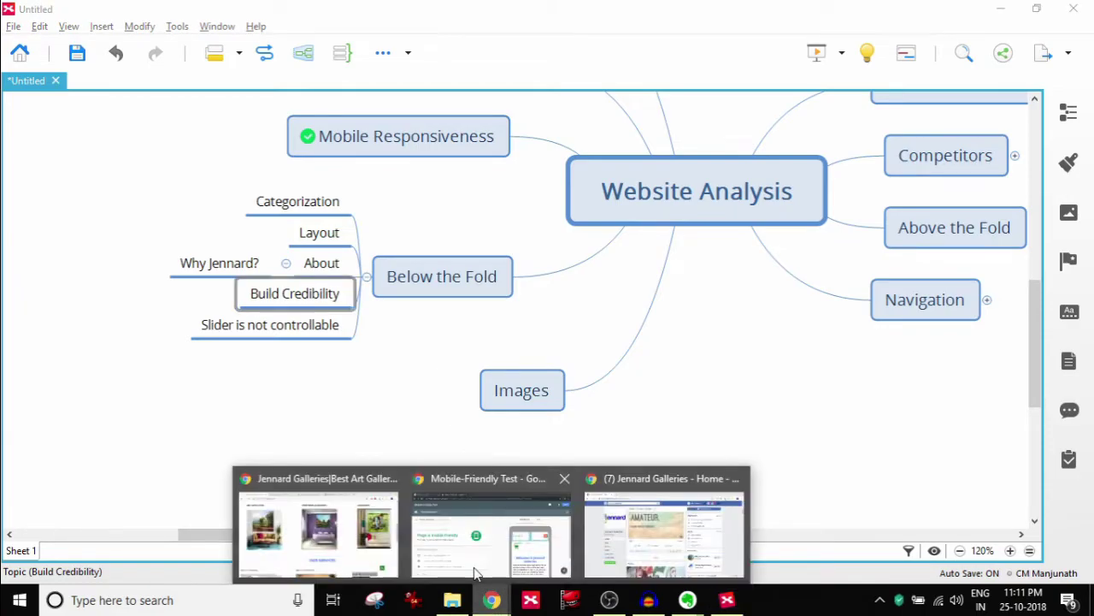
click(343, 527)
scroll(562, 402, down, 3)
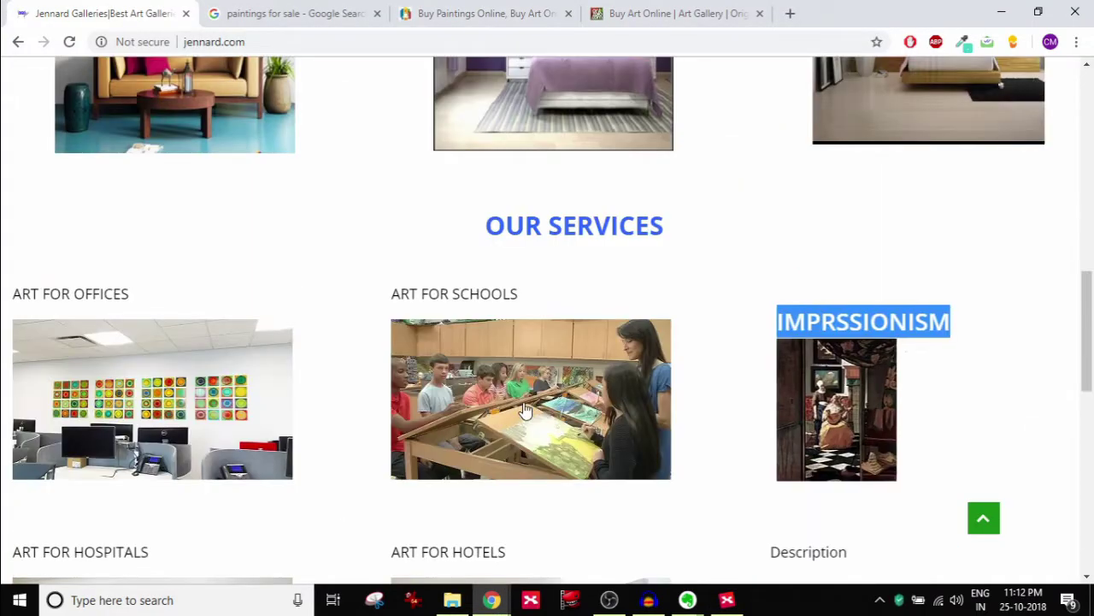
scroll(564, 411, down, 4)
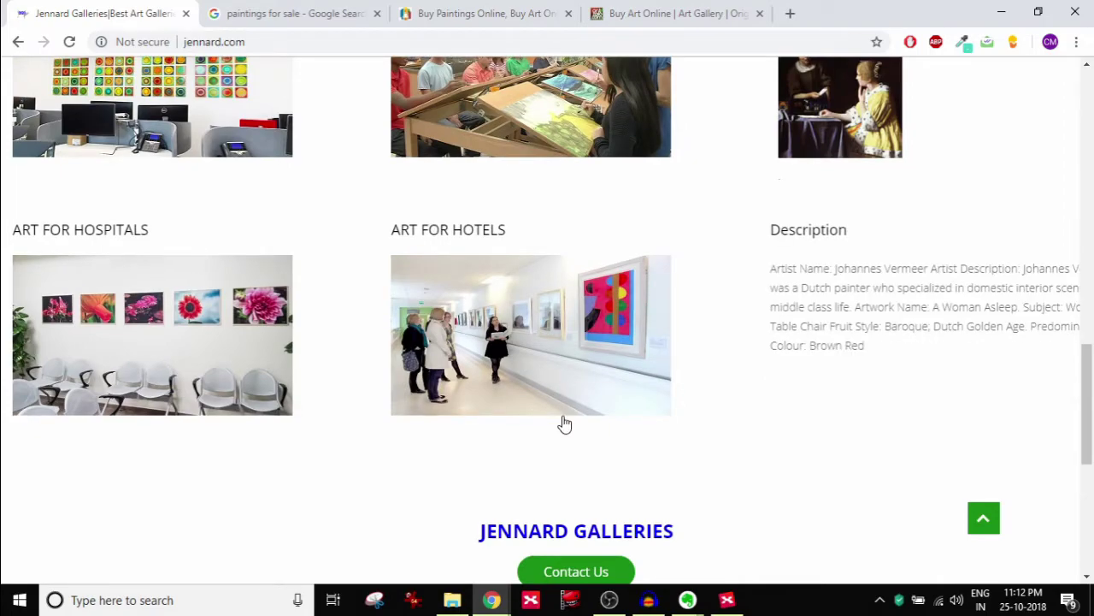
scroll(562, 419, down, 3)
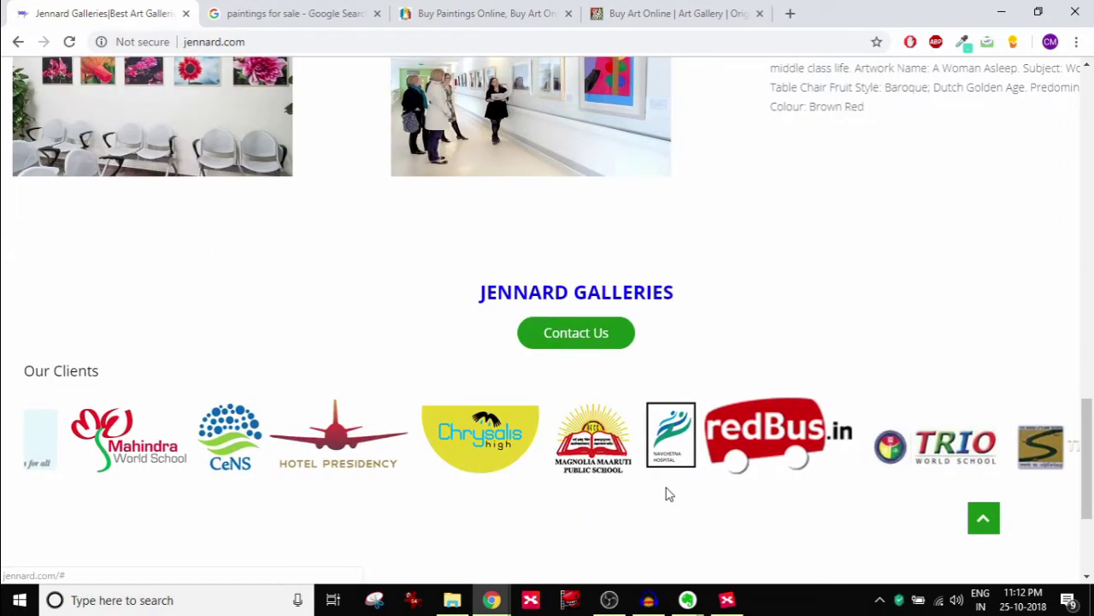
scroll(691, 479, down, 3)
scroll(489, 274, up, 4)
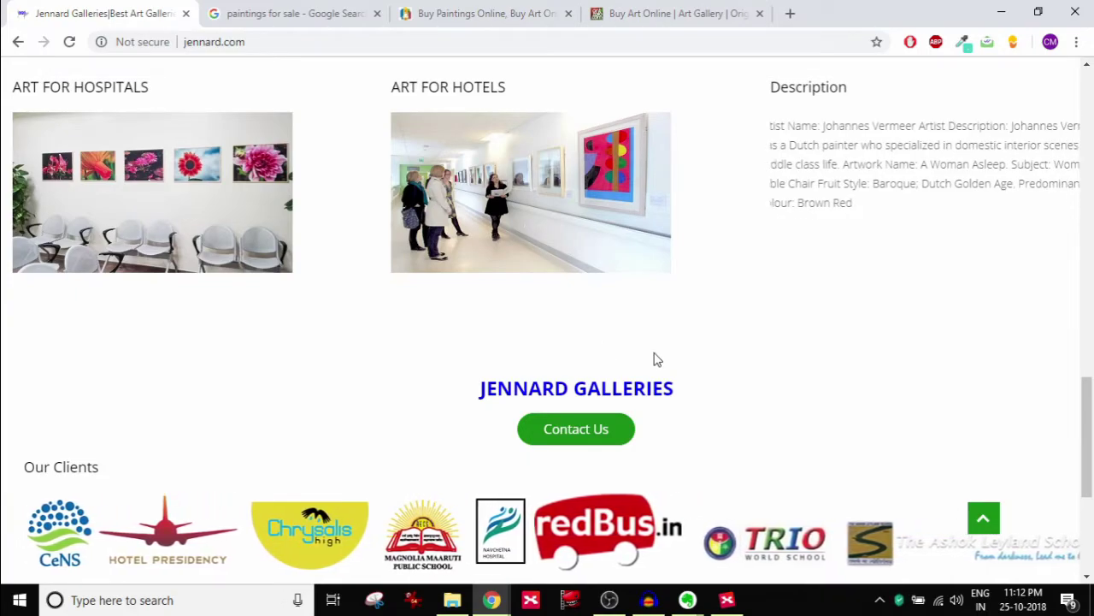
scroll(654, 359, down, 2)
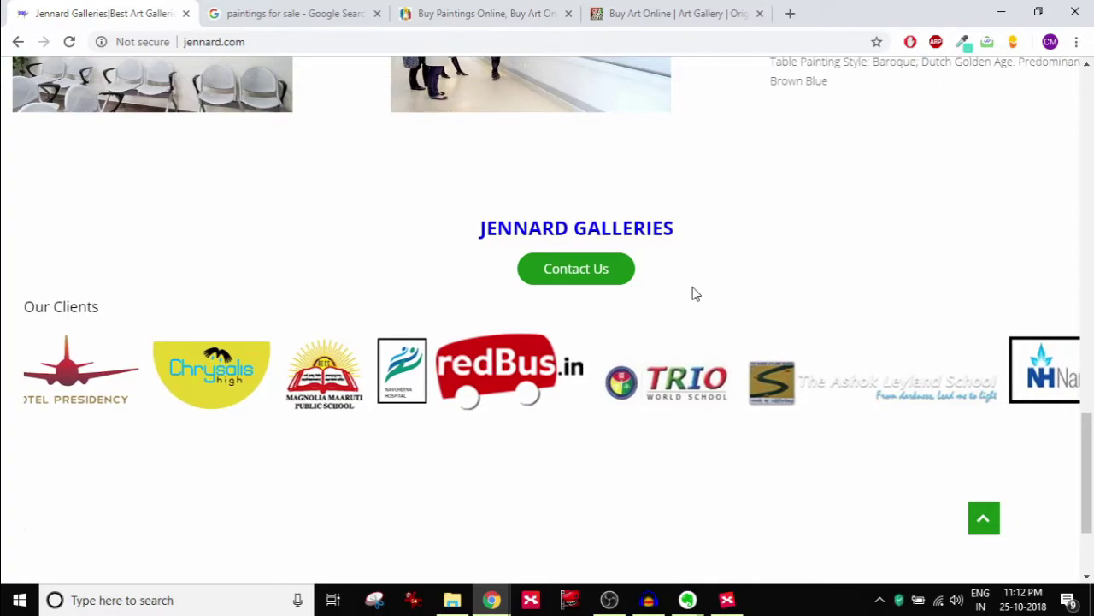
scroll(697, 304, up, 4)
scroll(698, 306, up, 2)
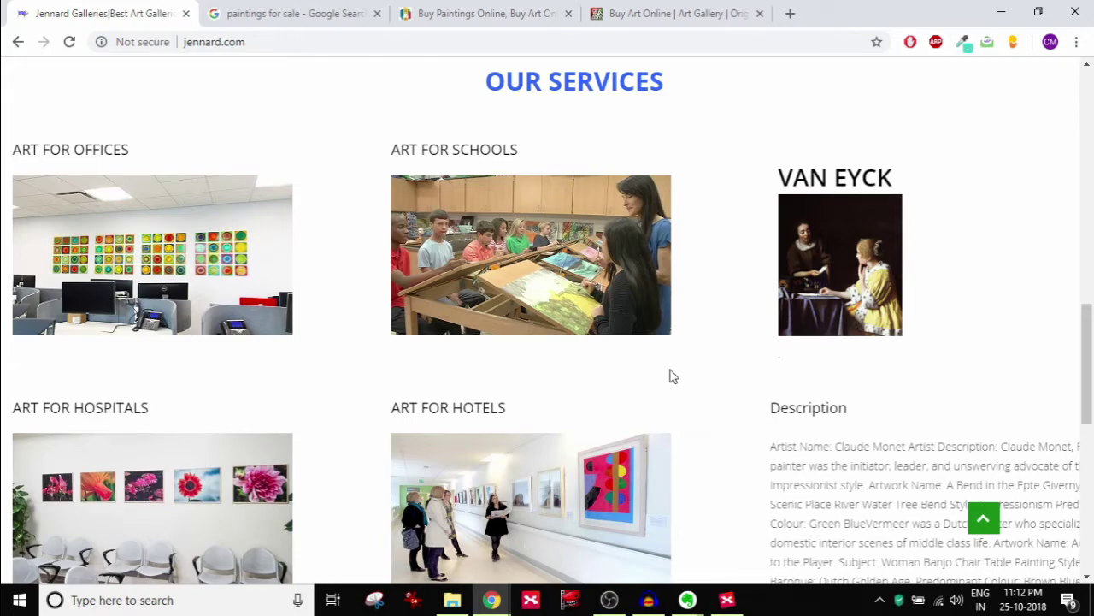
scroll(673, 376, down, 3)
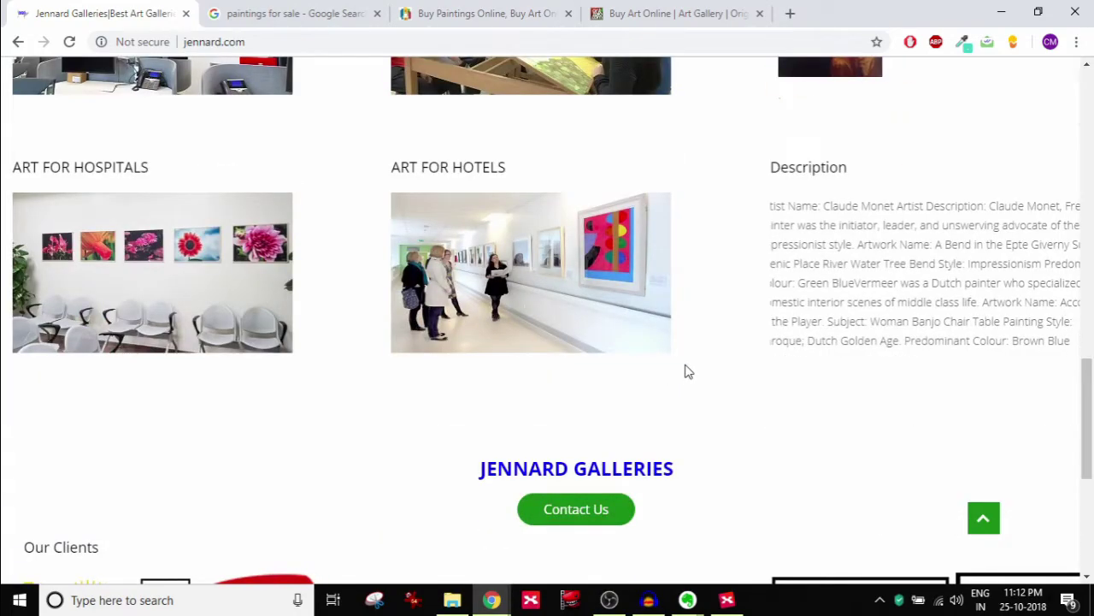
scroll(687, 371, down, 3)
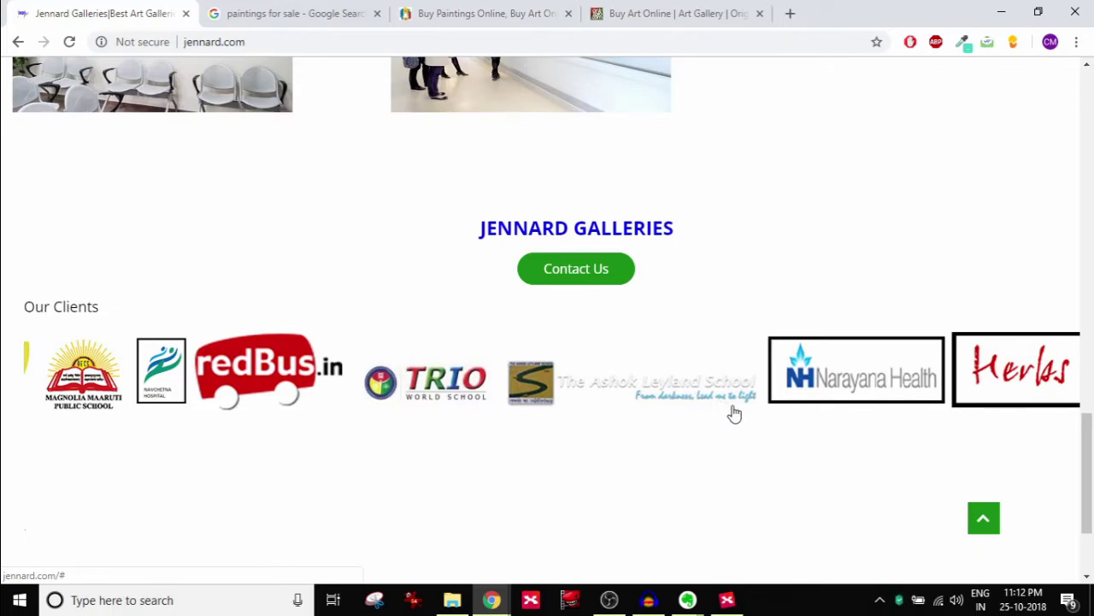
scroll(791, 337, up, 2)
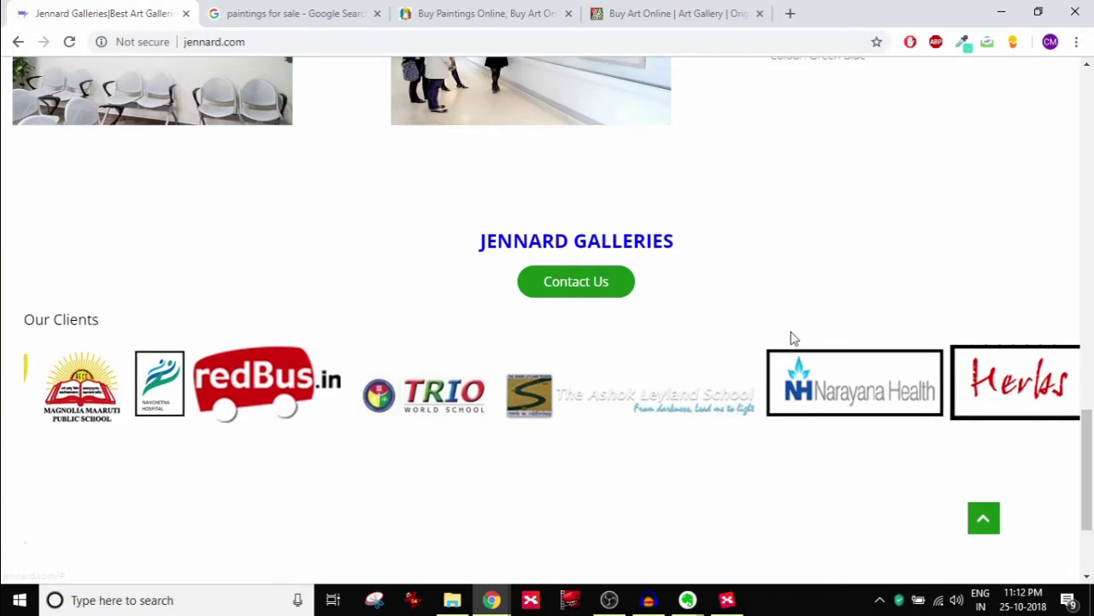
scroll(792, 336, up, 3)
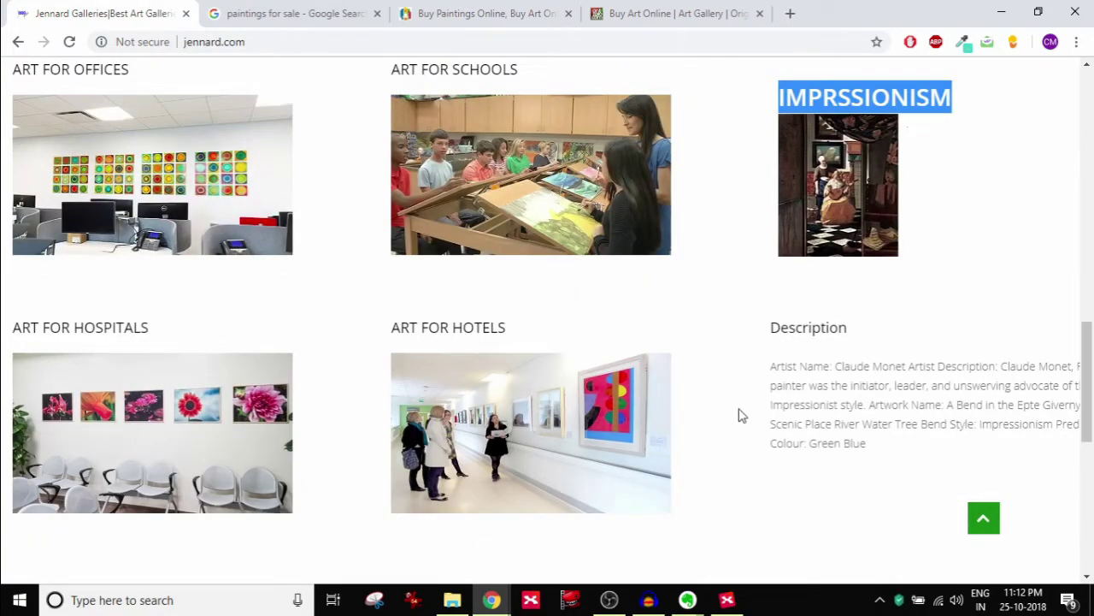
Return to the XMind mind map and select the Slider is not controllable subtopic under Below the Fold.
mouse_move(694, 604)
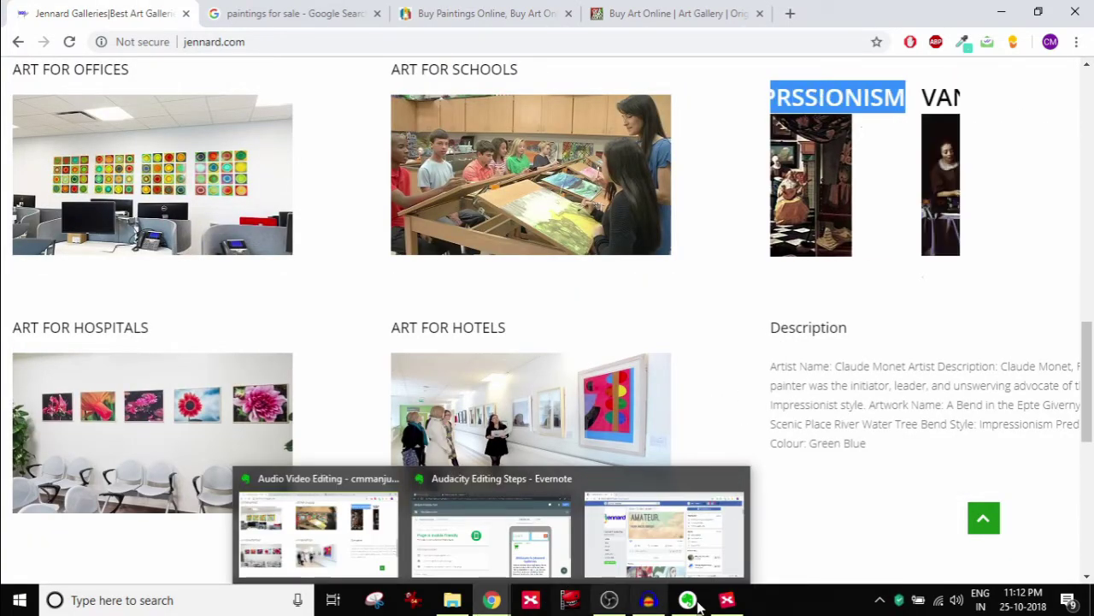
click(727, 599)
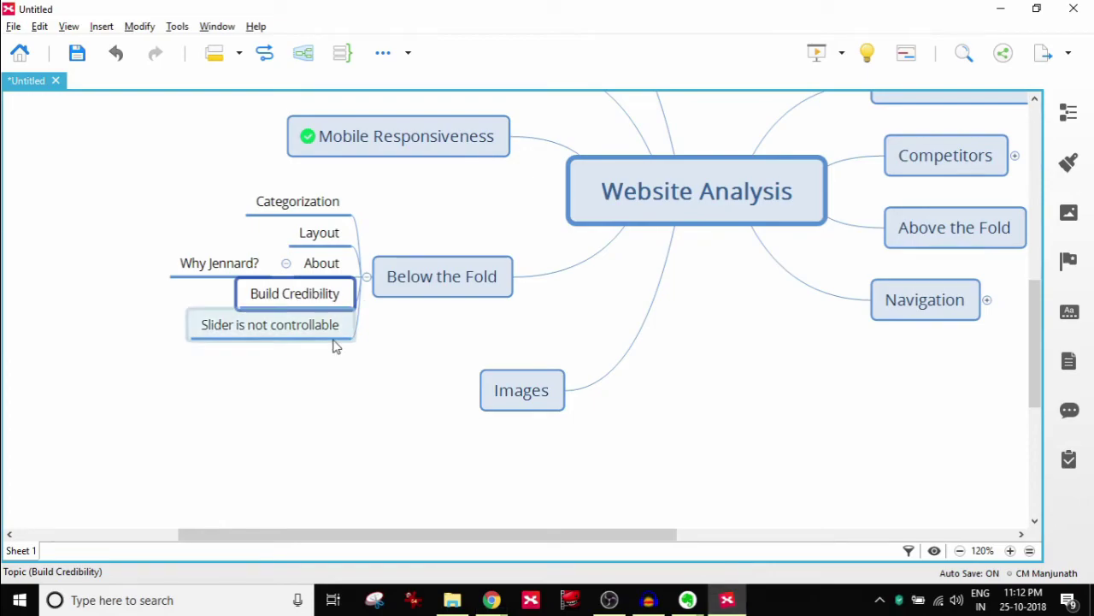
click(267, 331)
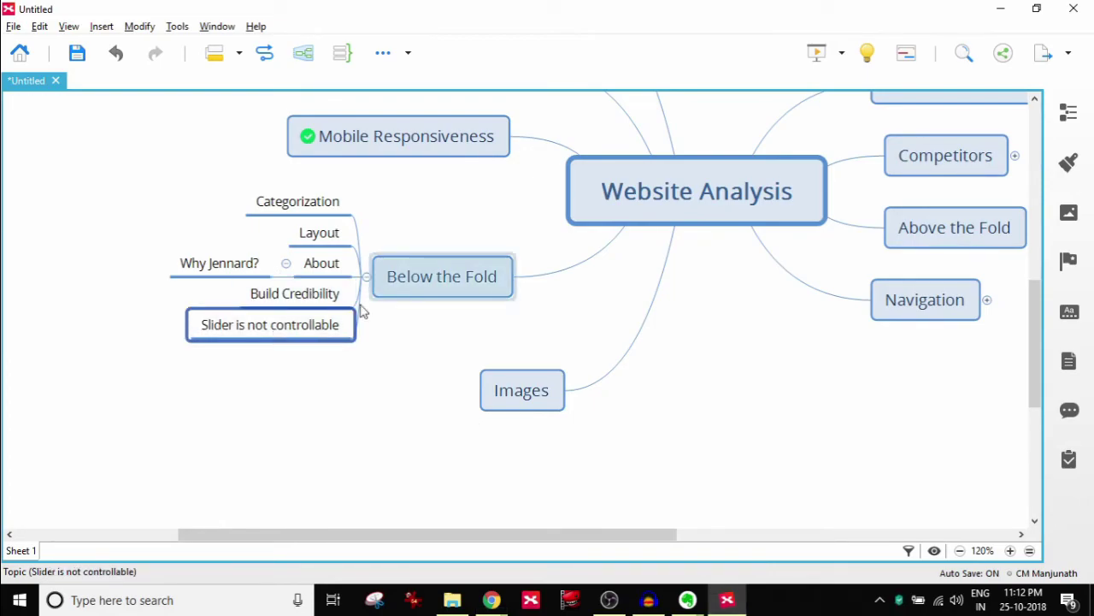
Switch back to the Jennard Galleries homepage and examine the moving artwork slider and its description beside the services.
click(493, 600)
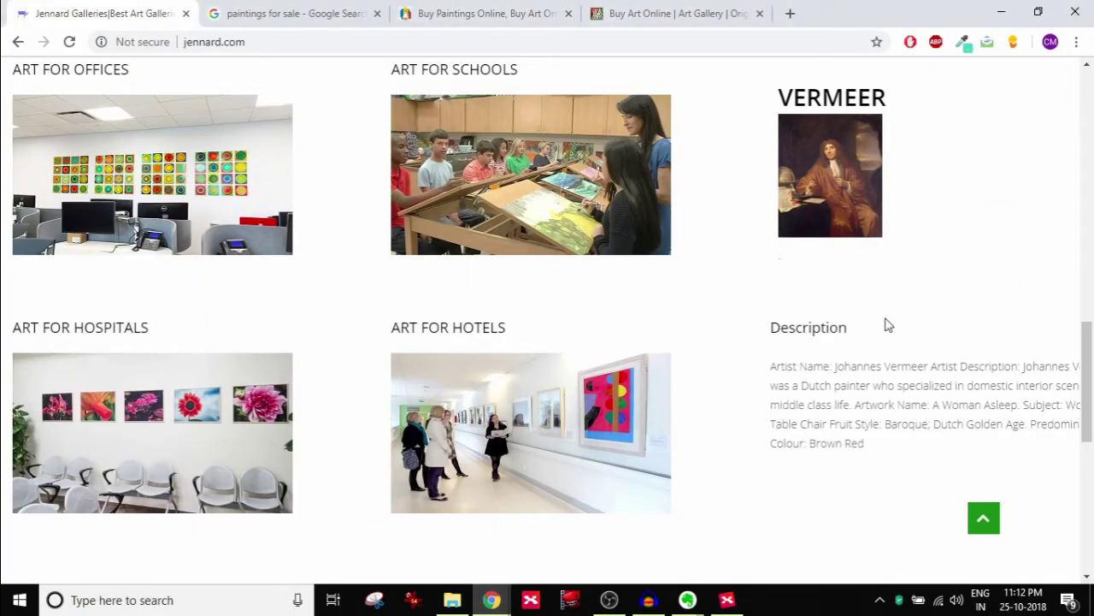
scroll(889, 325, up, 2)
scroll(1028, 379, down, 2)
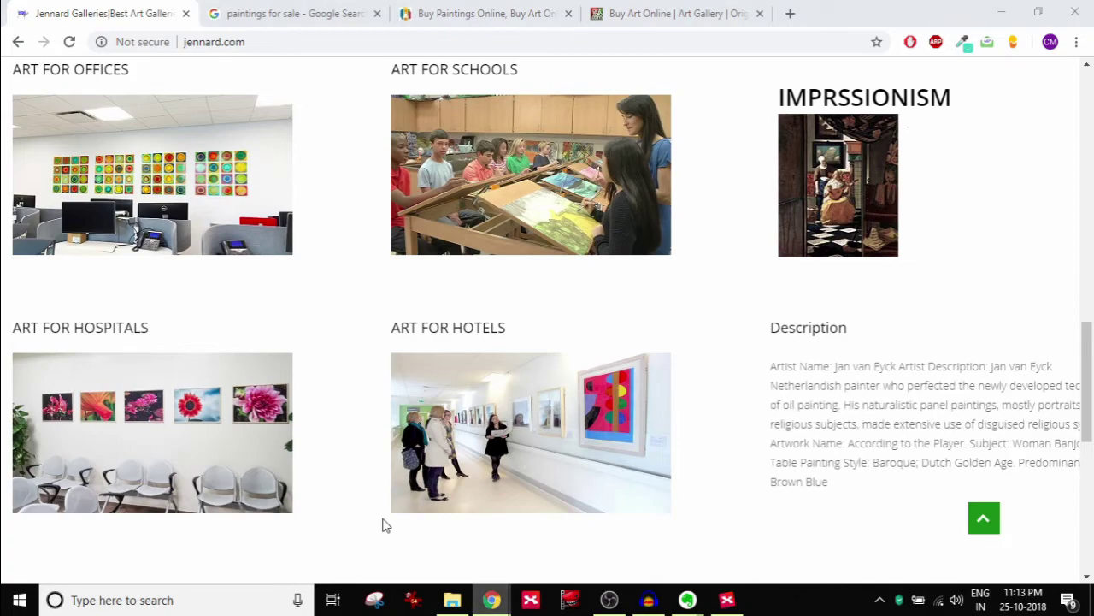
Return to the mind map, collapse the Below the Fold topic and select the Images topic.
click(741, 602)
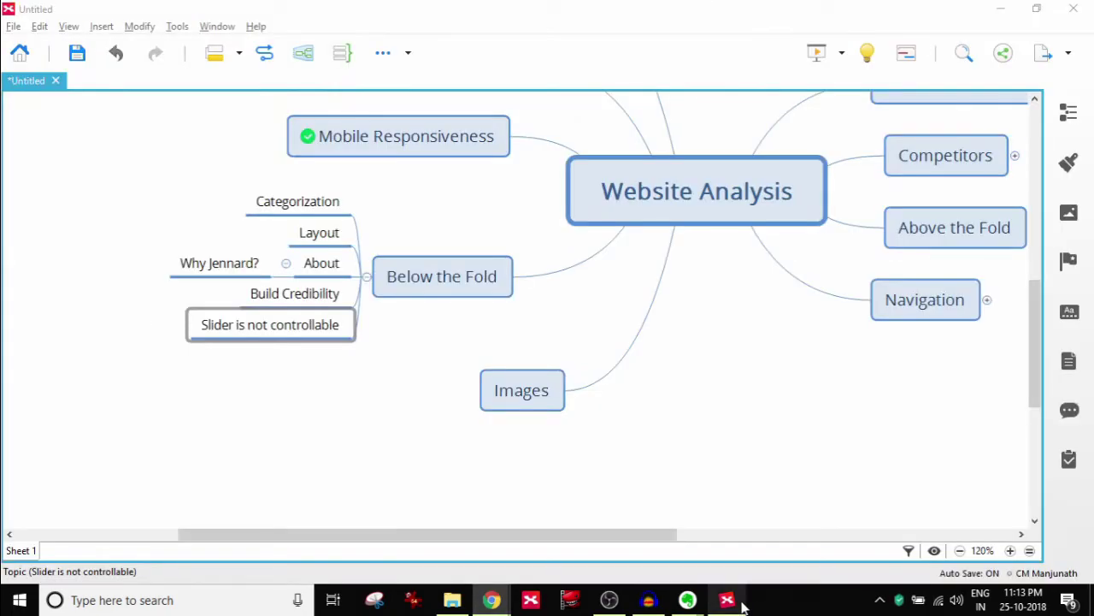
click(361, 276)
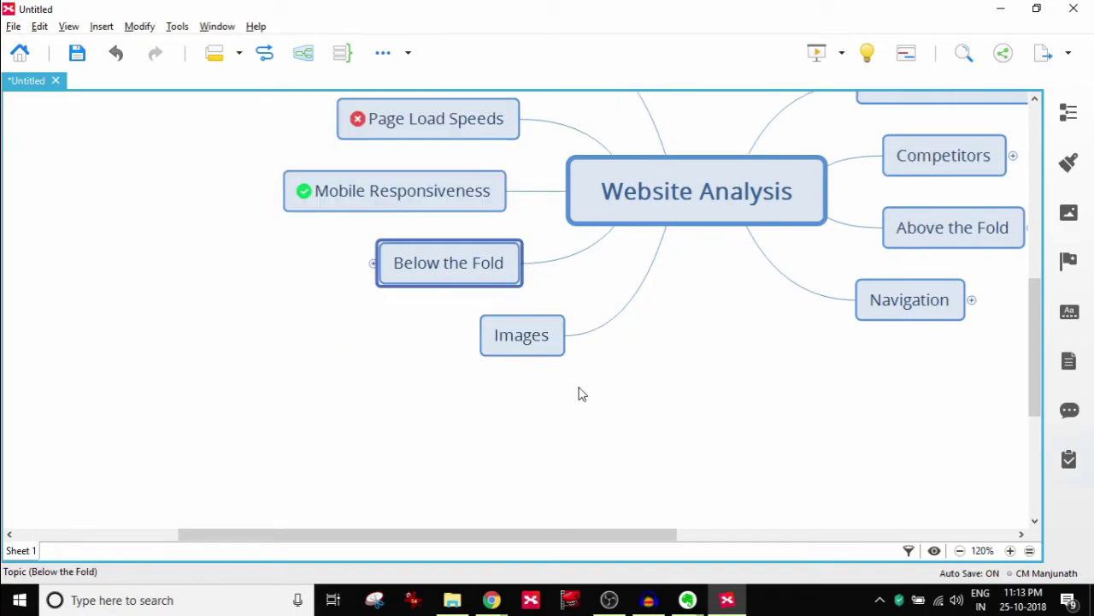
click(540, 338)
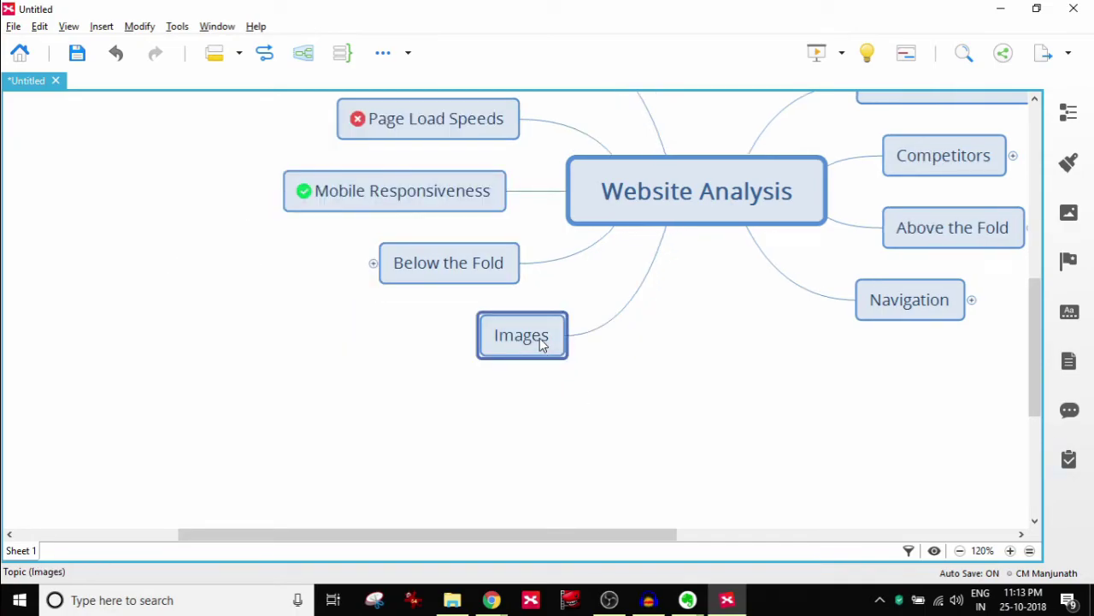
Switch to the Jennard Galleries homepage and examine its images from the services section up to the welcome banner.
click(491, 599)
click(564, 481)
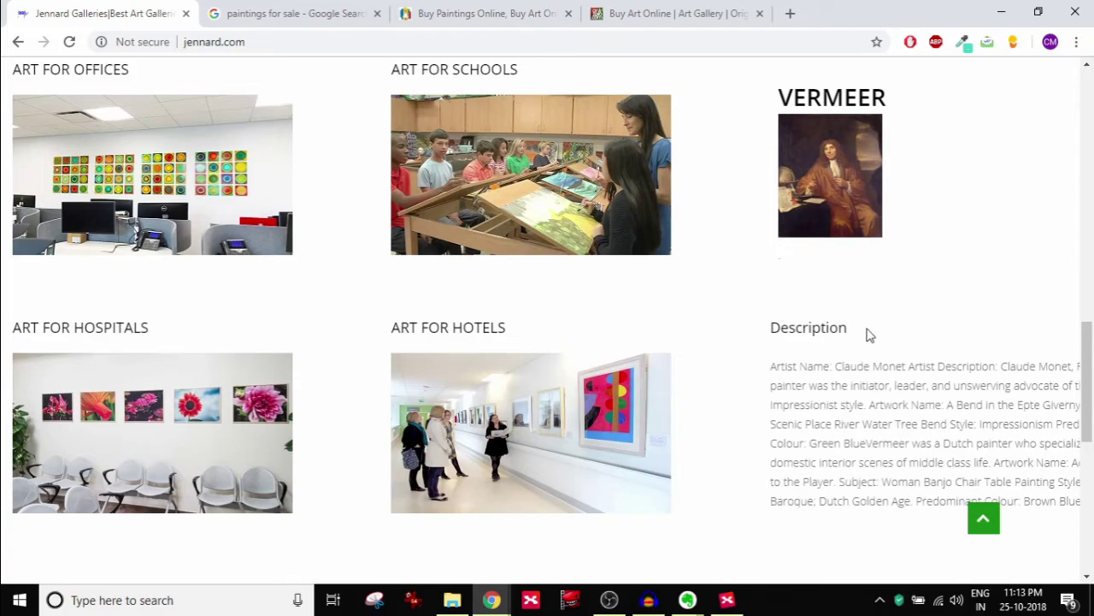
scroll(869, 334, up, 3)
scroll(1022, 369, up, 3)
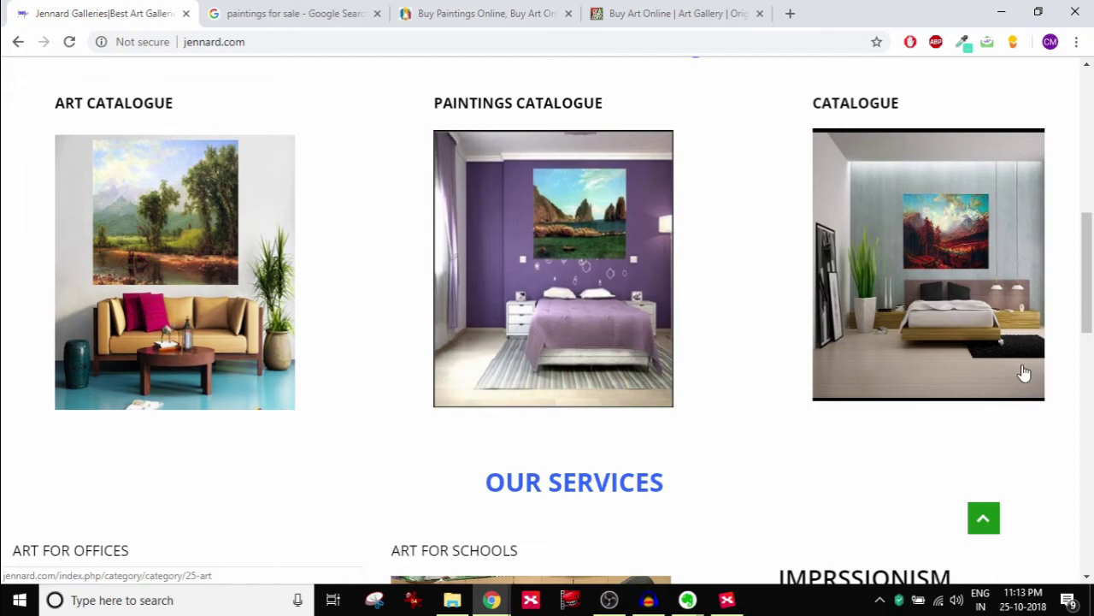
scroll(1024, 373, up, 3)
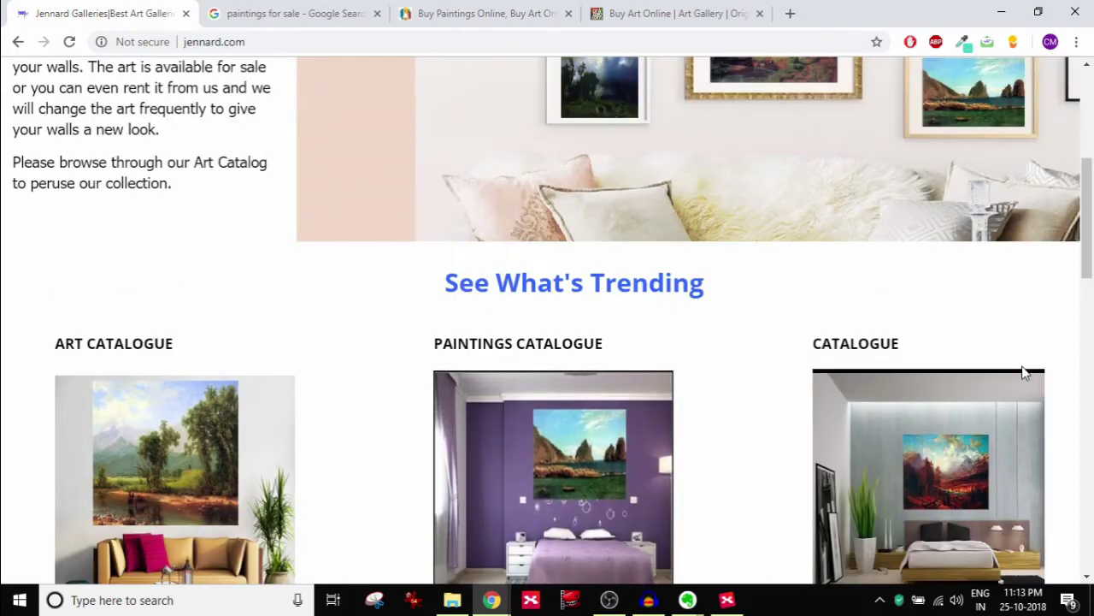
scroll(1025, 372, up, 3)
scroll(1030, 395, up, 2)
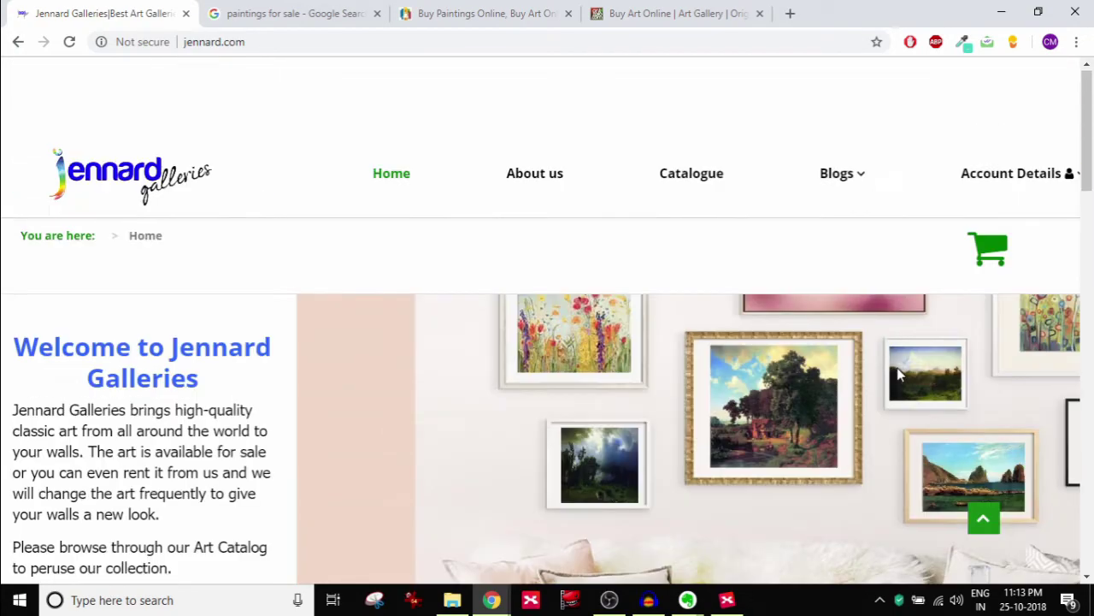